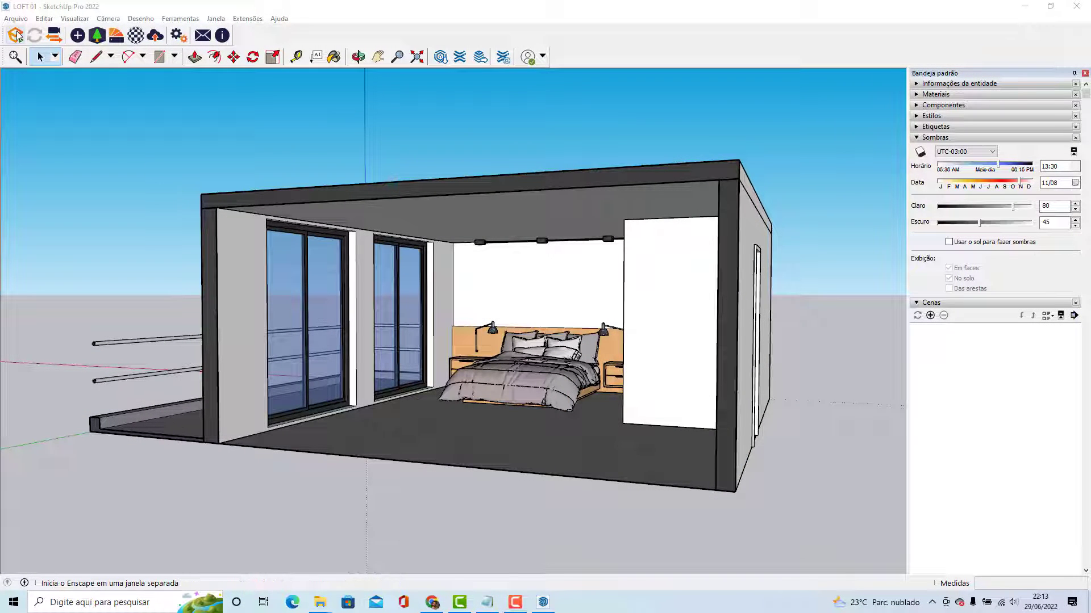
Step: Start Enscape for the LOFT 01 model and arrange its window side by side with the SketchUp window
{"action": "left_click", "coordinate": [17, 35]}
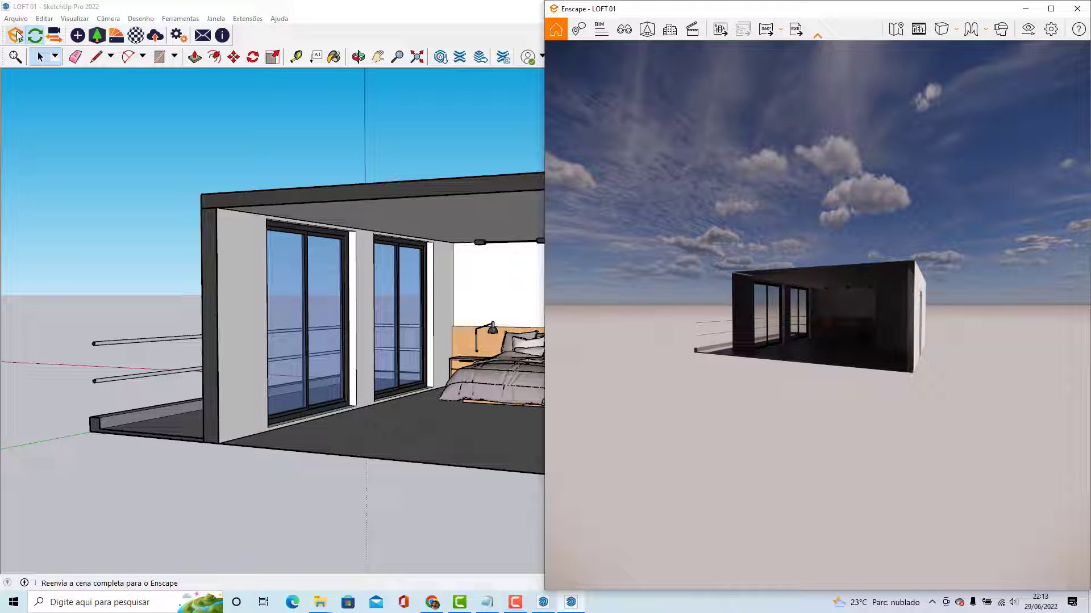
{"action": "key", "text": "super+Left"}
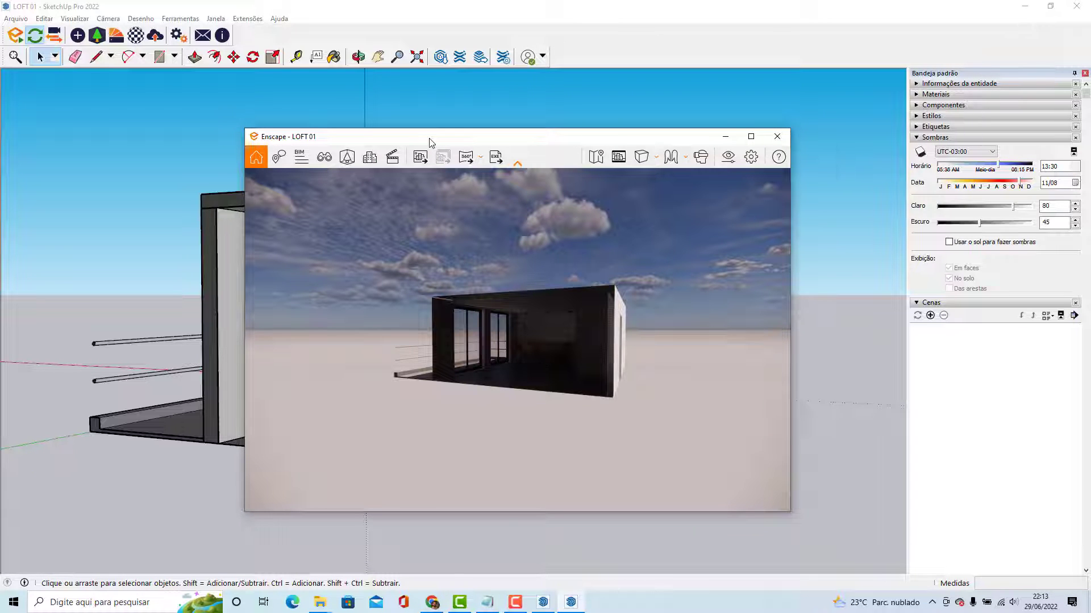
{"action": "left_click_drag", "start_coordinate": [430, 142], "coordinate": [1088, 92]}
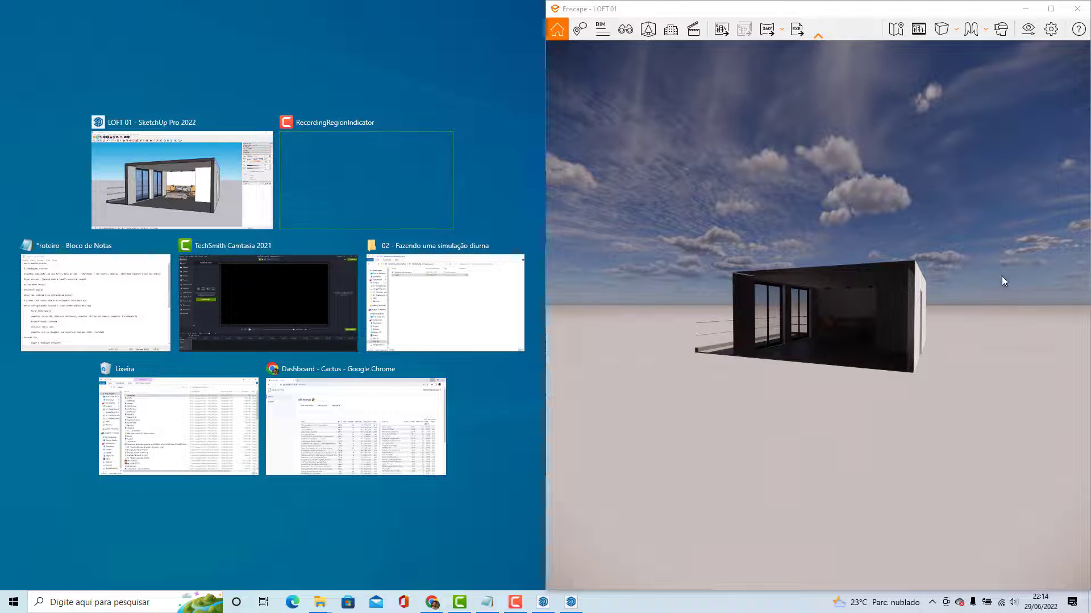
{"action": "left_click", "coordinate": [190, 172]}
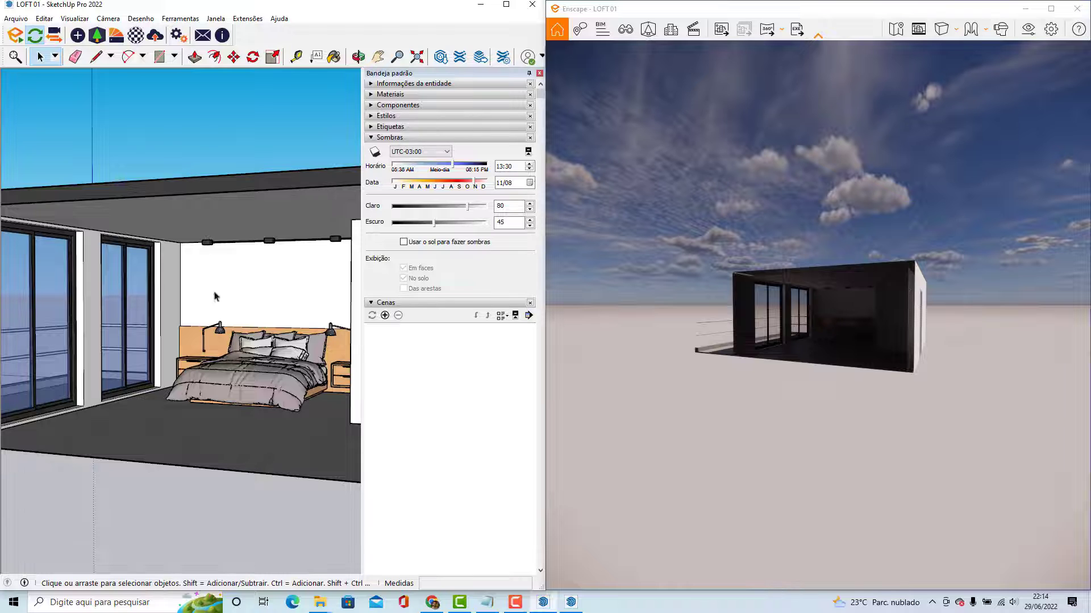
Step: Move the Enscape camera inside the loft so that it faces the bed and the window wall
{"action": "mouse_move", "coordinate": [214, 292]}
{"action": "middle_mouse_down"}
{"action": "mouse_move", "coordinate": [155, 254]}
{"action": "mouse_move", "coordinate": [228, 286]}
{"action": "middle_mouse_up"}
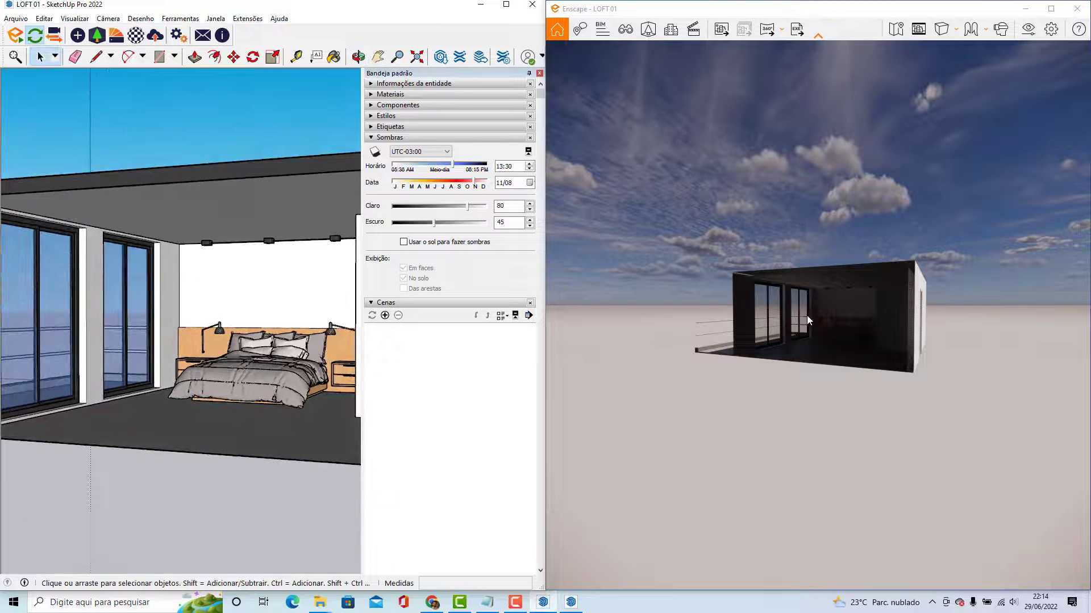
{"action": "middle_click_drag", "start_coordinate": [810, 322], "coordinate": [838, 320]}
{"action": "scroll", "coordinate": [837, 318], "scroll_direction": "up", "scroll_amount": 5}
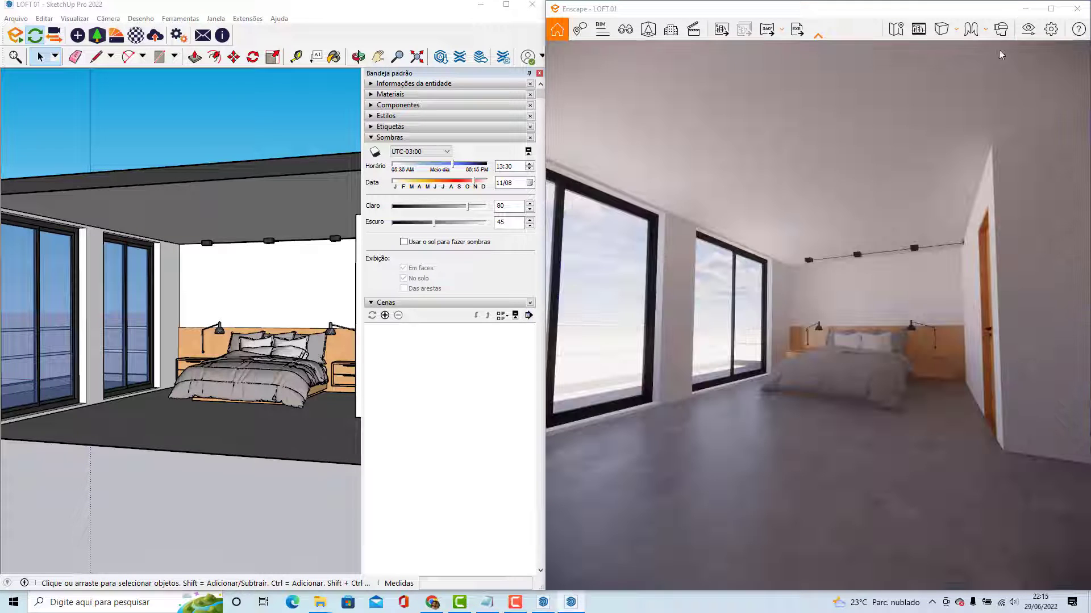
Step: Set the Enscape style mode to Branco in the visual settings and close them
{"action": "left_click", "coordinate": [1028, 30]}
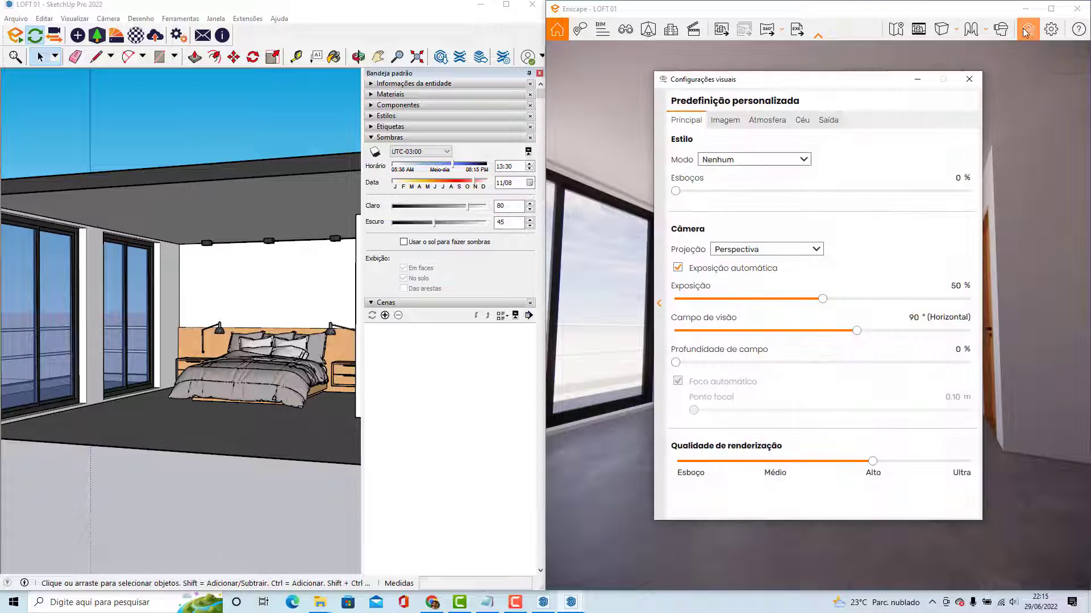
{"action": "left_click", "coordinate": [717, 159]}
{"action": "left_click", "coordinate": [719, 186]}
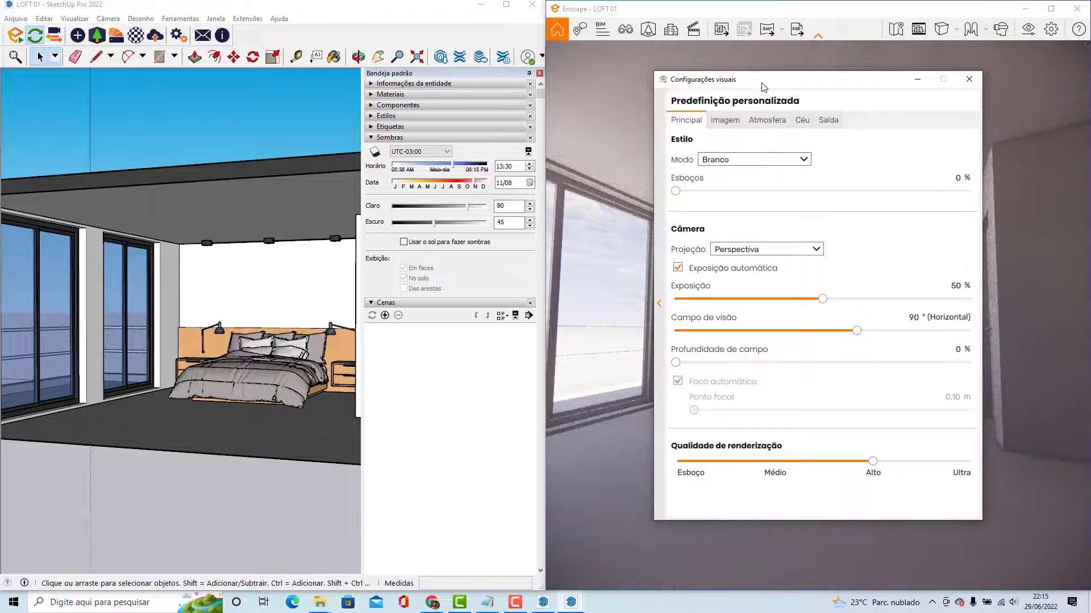
{"action": "left_click_drag", "start_coordinate": [768, 86], "coordinate": [285, 101]}
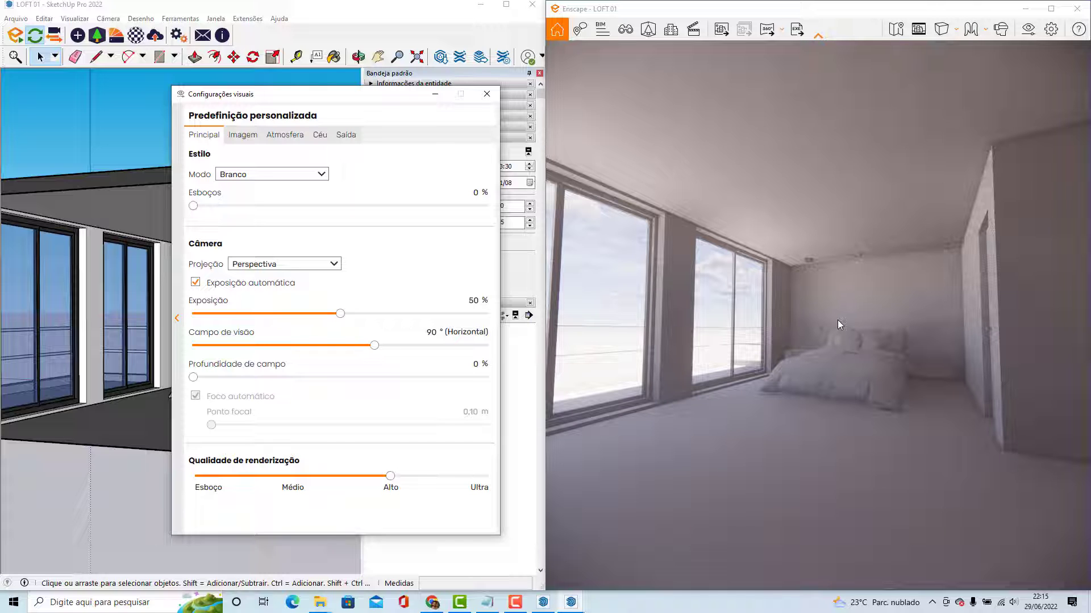
{"action": "left_click", "coordinate": [487, 94]}
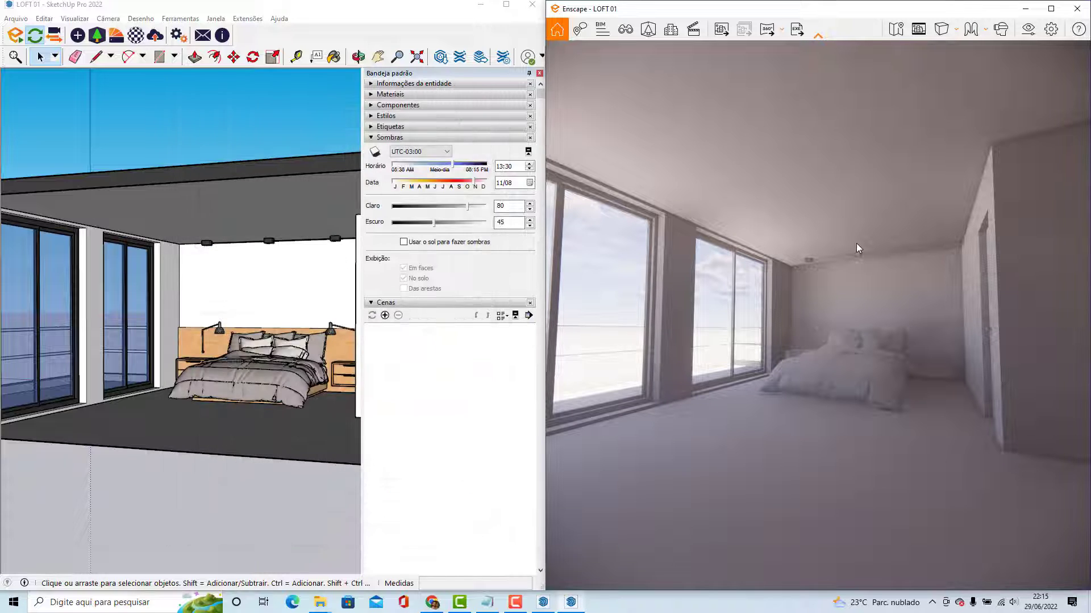
Step: Turn on the safe frame and compose a closer view of the bed with the window beside it
{"action": "left_click", "coordinate": [918, 34]}
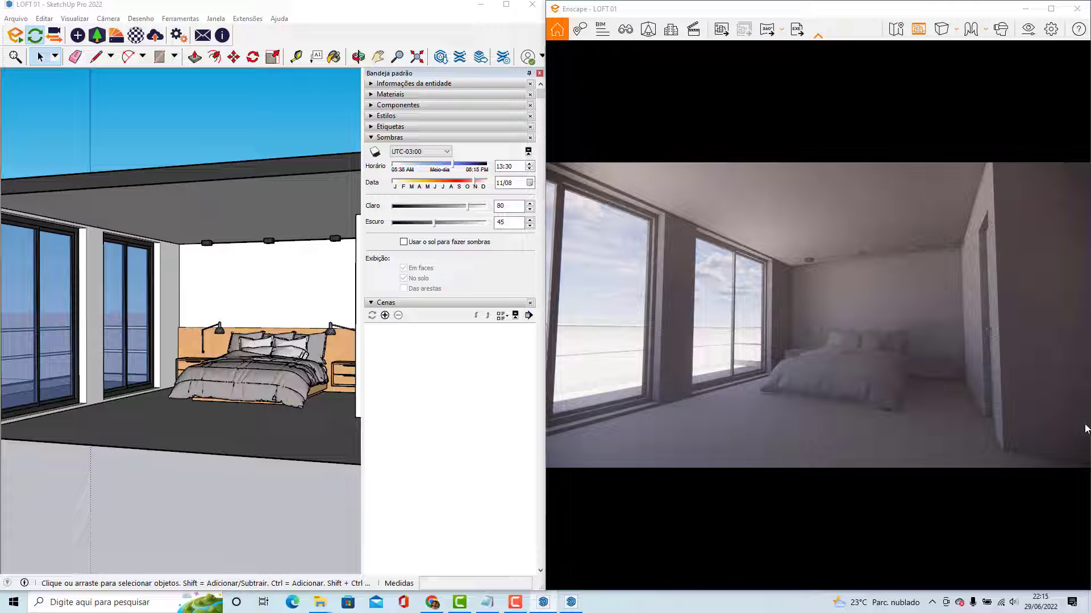
{"action": "scroll", "coordinate": [895, 417], "scroll_direction": "up", "scroll_amount": 3}
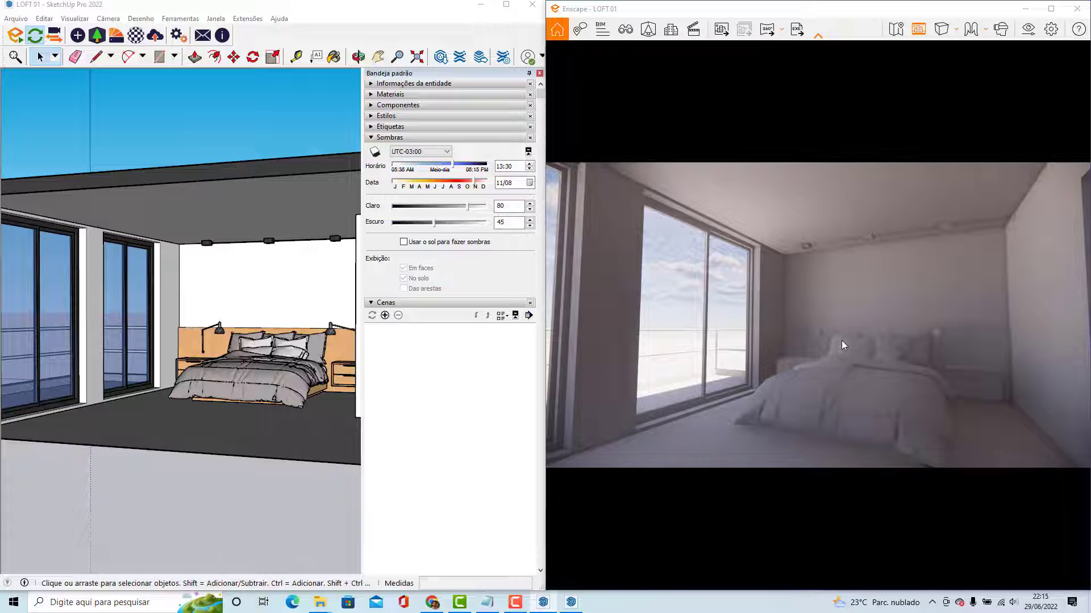
{"action": "right_click_drag", "start_coordinate": [846, 354], "coordinate": [852, 353]}
{"action": "left_click_drag", "start_coordinate": [873, 359], "coordinate": [882, 376]}
{"action": "key", "text": "w"}
{"action": "right_click_drag", "start_coordinate": [882, 376], "coordinate": [887, 375]}
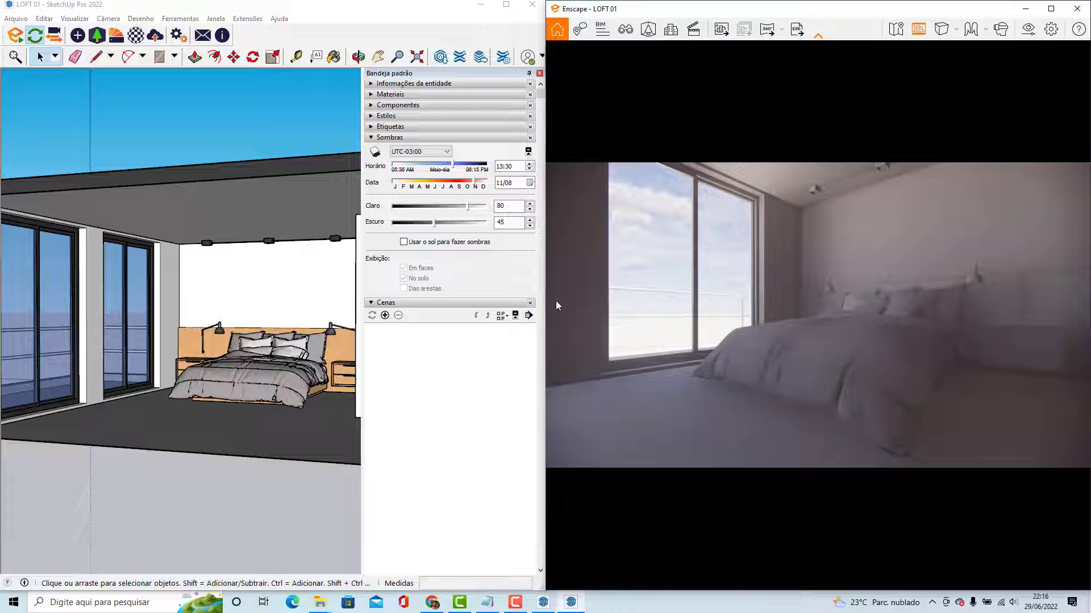
Step: Set the SketchUp shadow time to 09:44 and the date to 09/20
{"action": "left_click", "coordinate": [451, 164]}
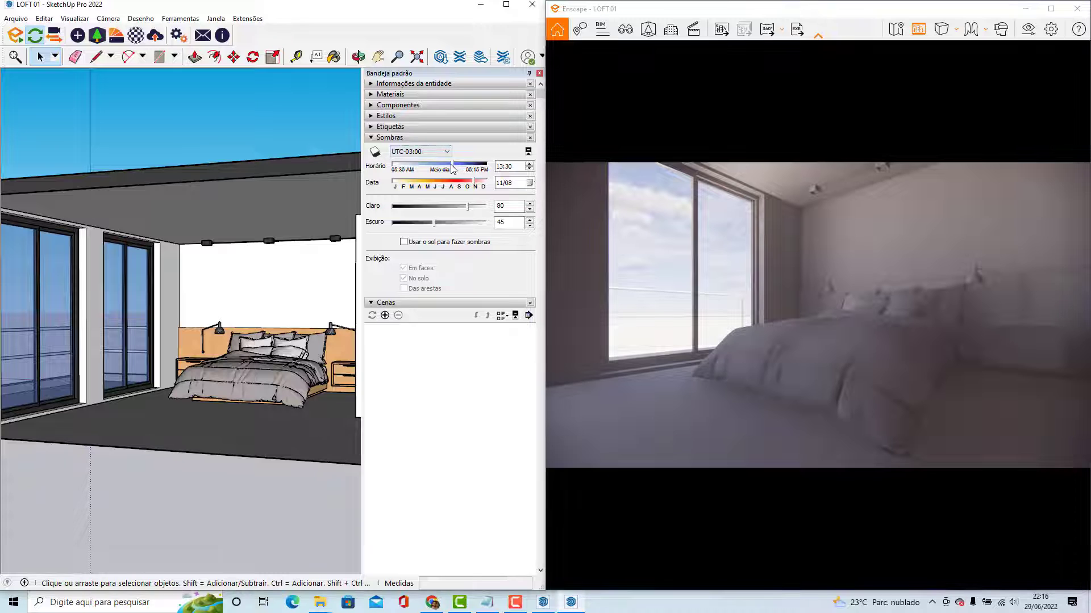
{"action": "mouse_move", "coordinate": [452, 166]}
{"action": "left_mouse_down"}
{"action": "mouse_move", "coordinate": [421, 166]}
{"action": "mouse_move", "coordinate": [460, 183]}
{"action": "left_mouse_up"}
{"action": "left_click_drag", "start_coordinate": [421, 166], "coordinate": [425, 166]}
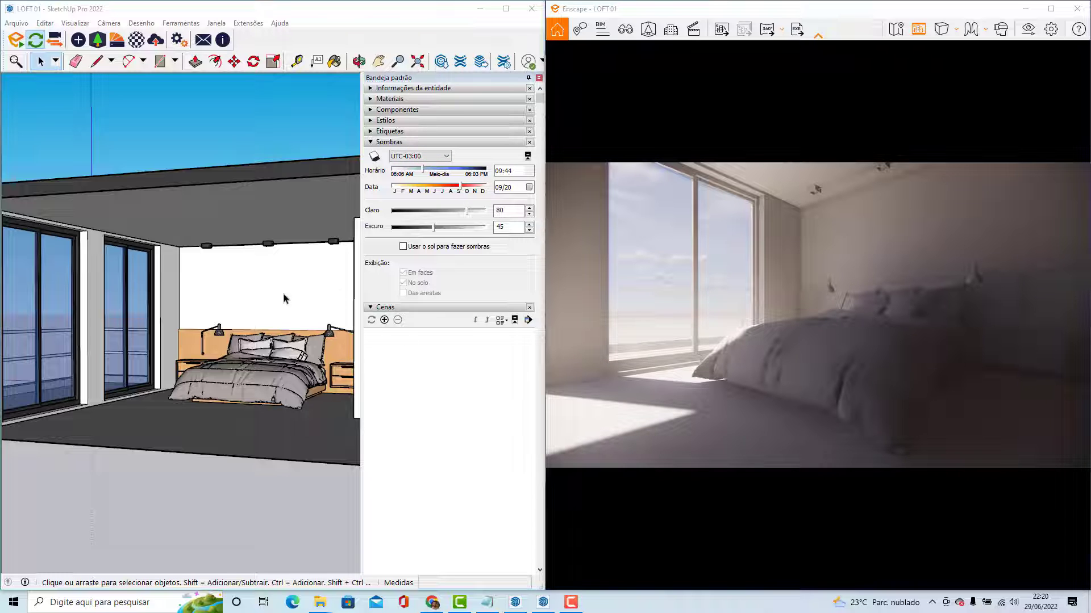
Step: Save the current Enscape camera as a view named "Cena meio do dia", recall it, and close the view management
{"action": "mouse_move", "coordinate": [284, 299]}
{"action": "middle_mouse_down"}
{"action": "mouse_move", "coordinate": [216, 284]}
{"action": "mouse_move", "coordinate": [227, 250]}
{"action": "middle_mouse_up"}
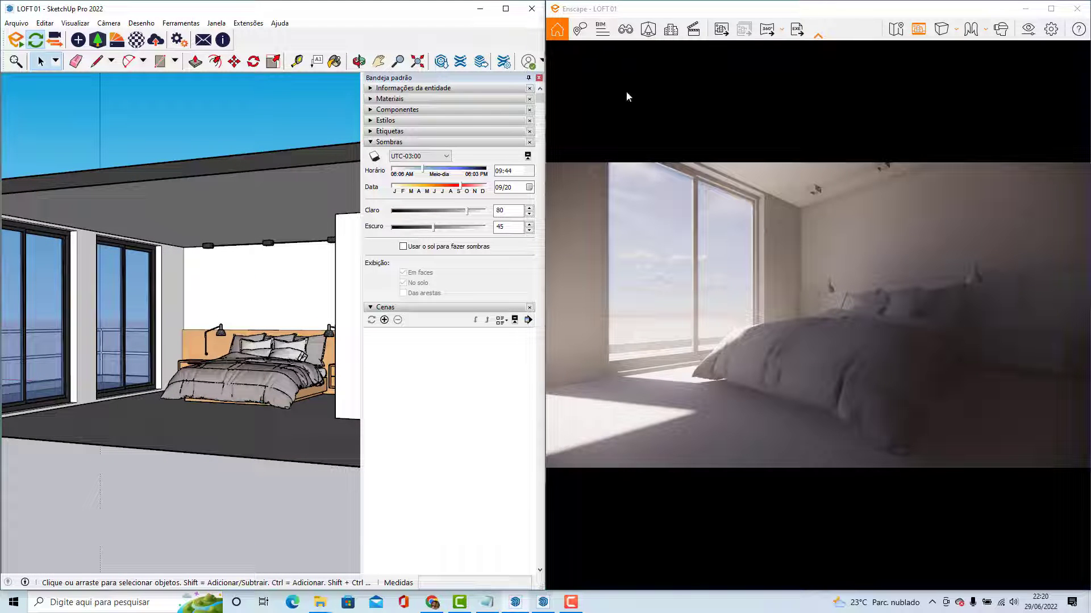
{"action": "left_click", "coordinate": [626, 29]}
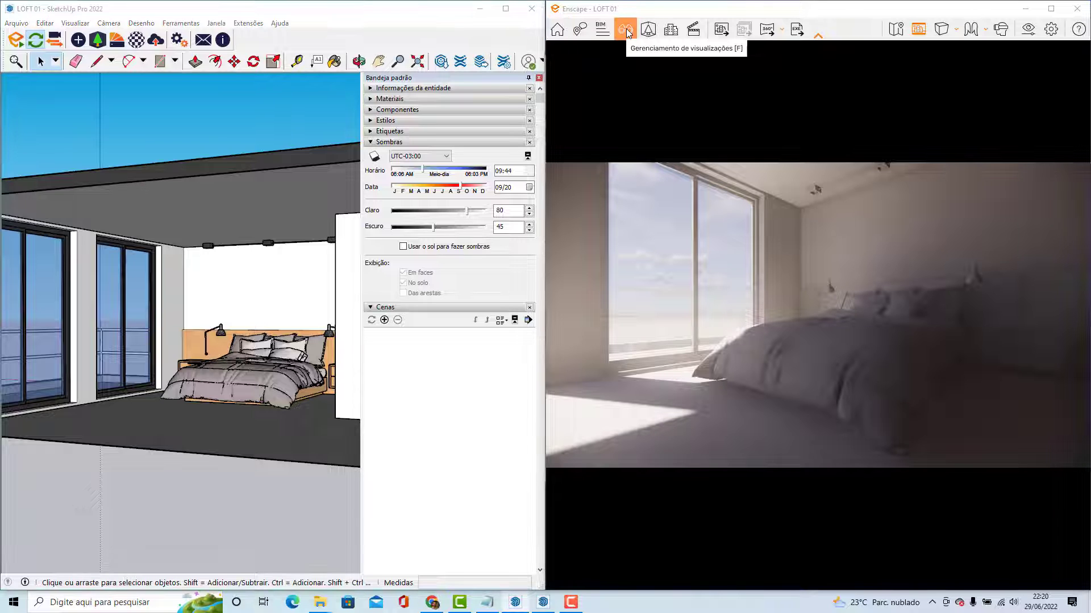
{"action": "left_click", "coordinate": [670, 575]}
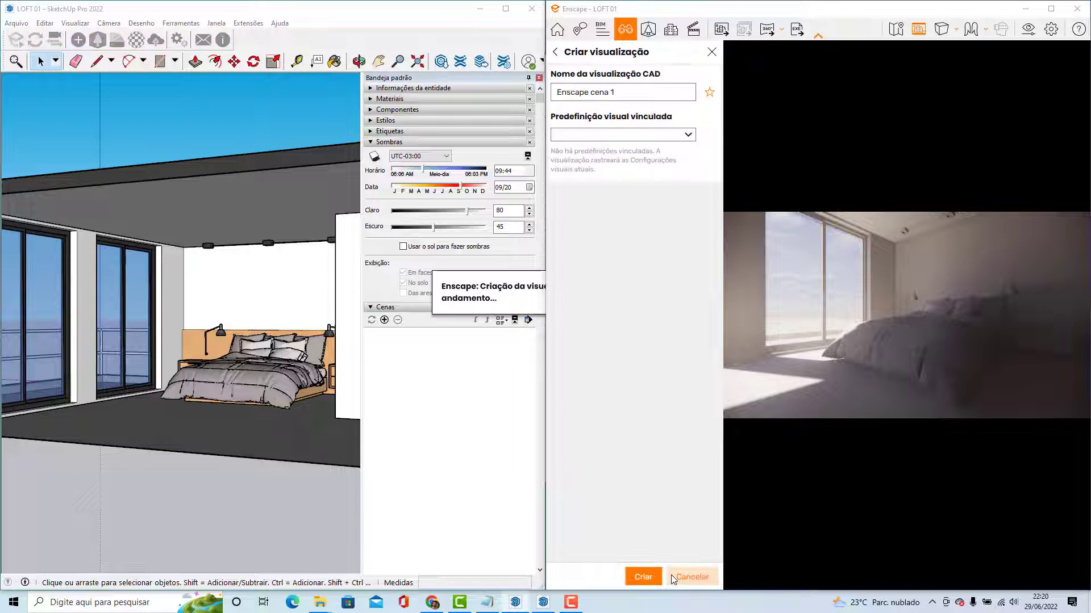
{"action": "left_click_drag", "start_coordinate": [618, 90], "coordinate": [549, 95]}
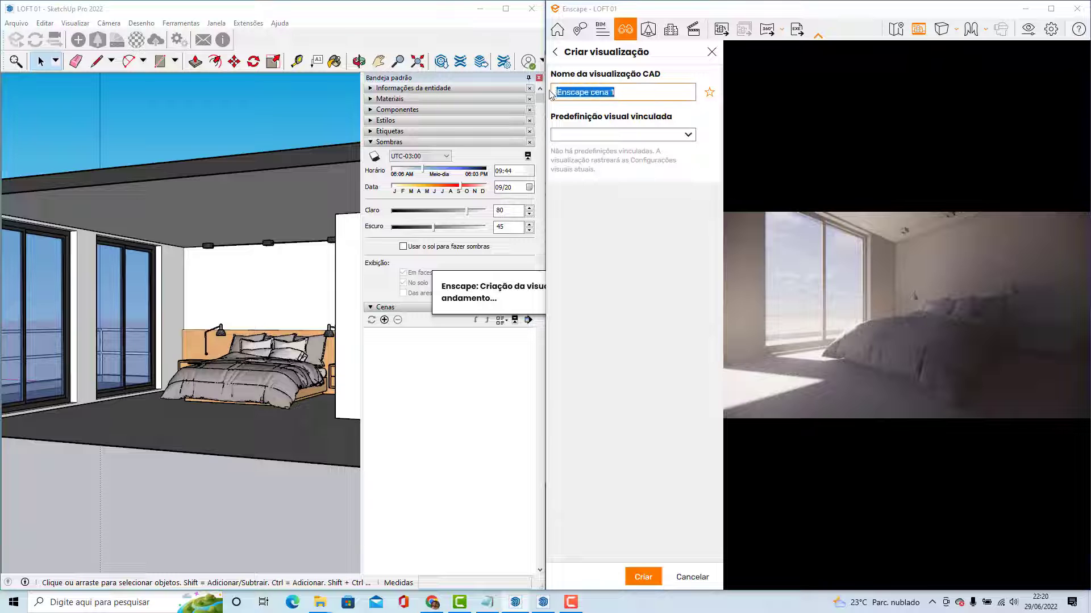
{"action": "type", "text": "Cena meio do dia"}
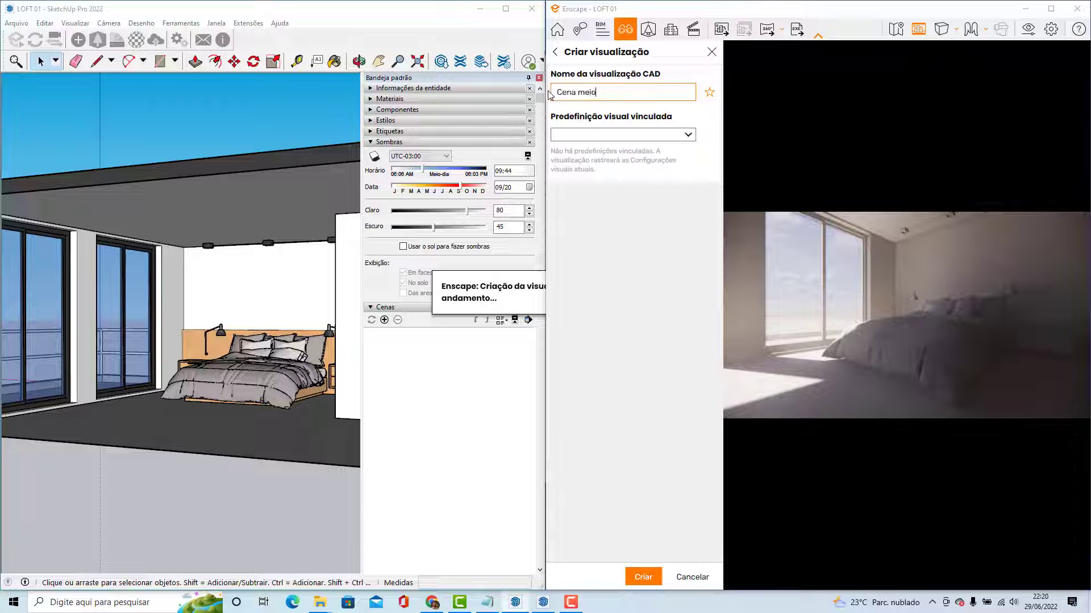
{"action": "left_click", "coordinate": [643, 577]}
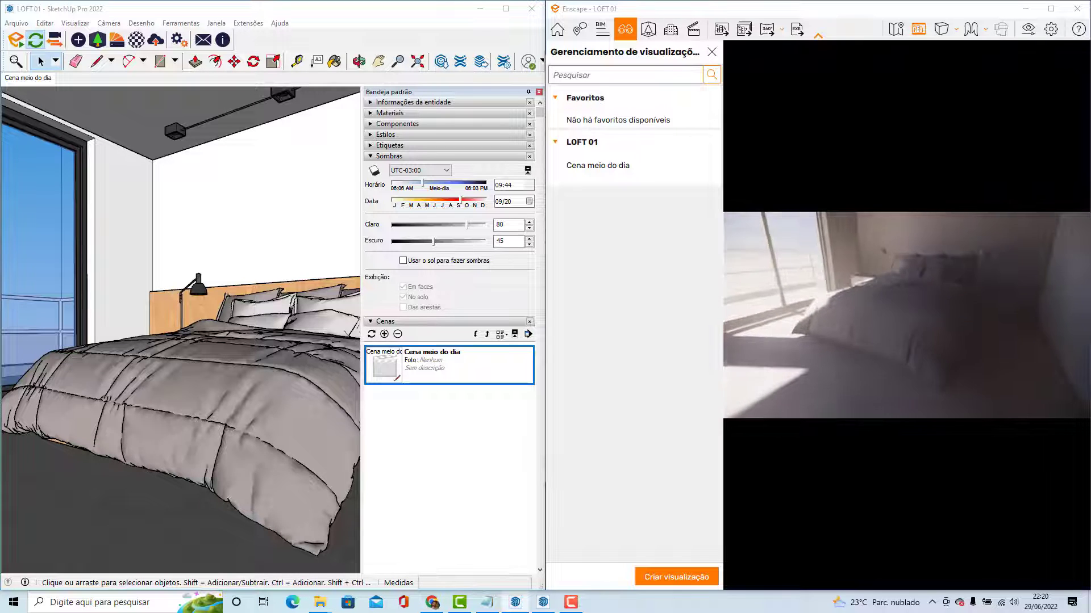
{"action": "left_click", "coordinate": [603, 170]}
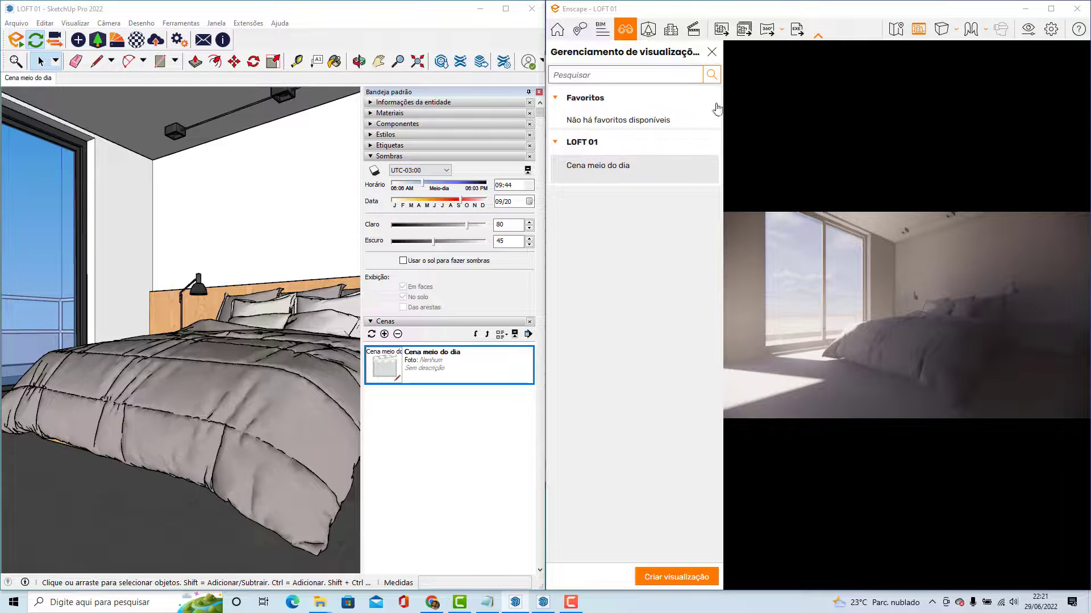
{"action": "left_click", "coordinate": [712, 55]}
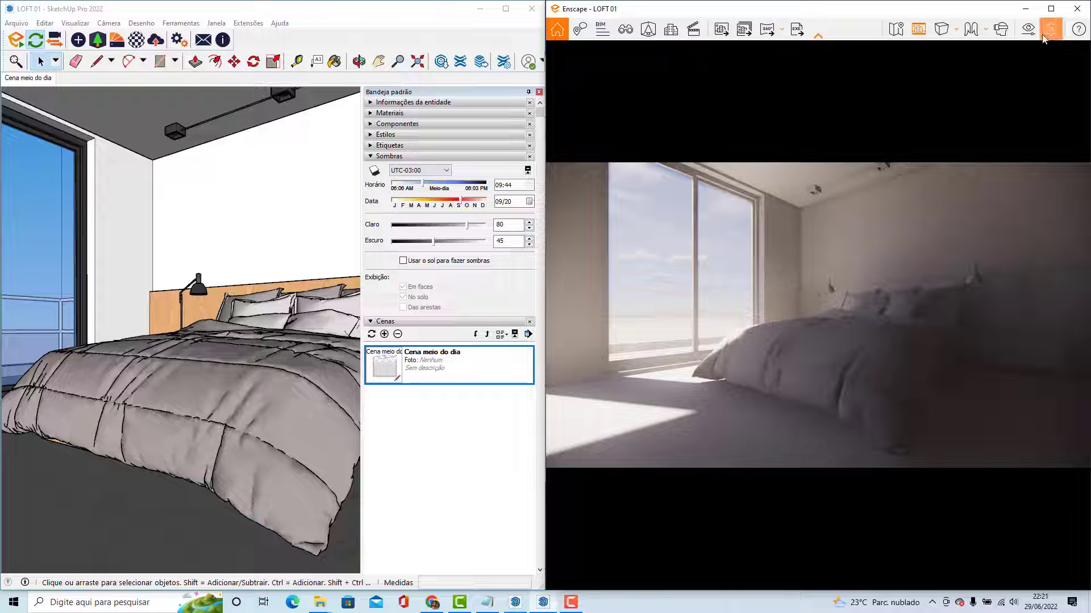
Step: Create a visual settings preset named "meio do dia" in Enscape
{"action": "left_click", "coordinate": [999, 29]}
{"action": "left_click_drag", "start_coordinate": [384, 93], "coordinate": [344, 79]}
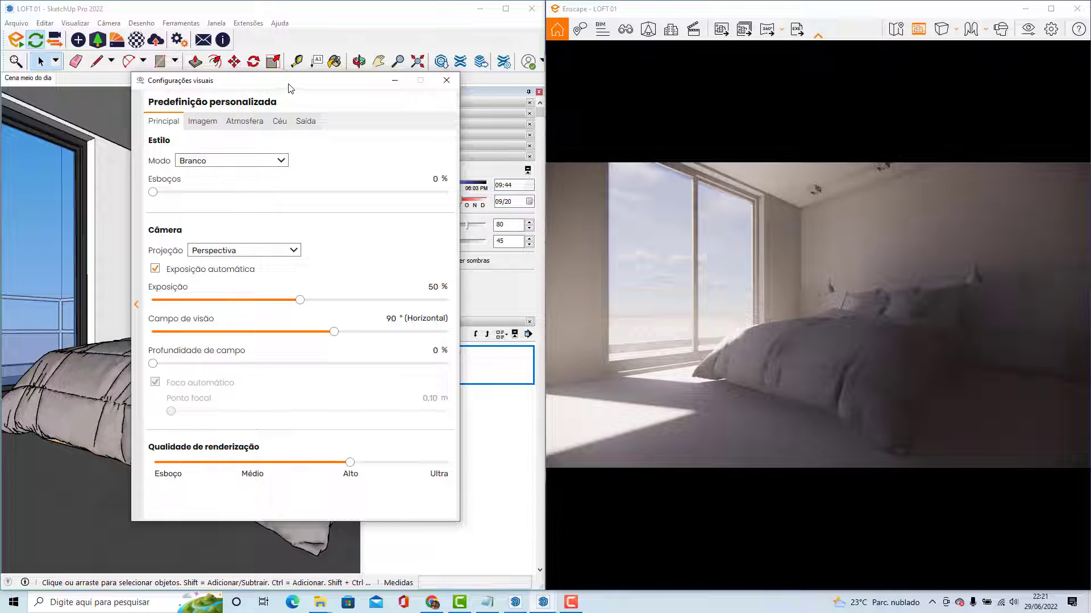
{"action": "left_click_drag", "start_coordinate": [284, 91], "coordinate": [387, 88]}
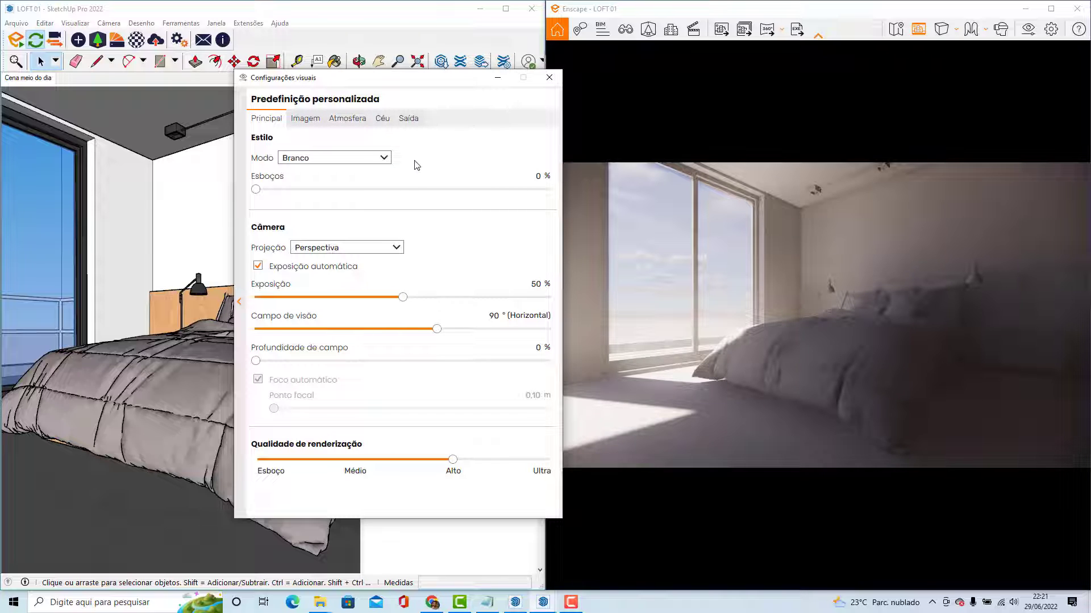
{"action": "left_click", "coordinate": [238, 307]}
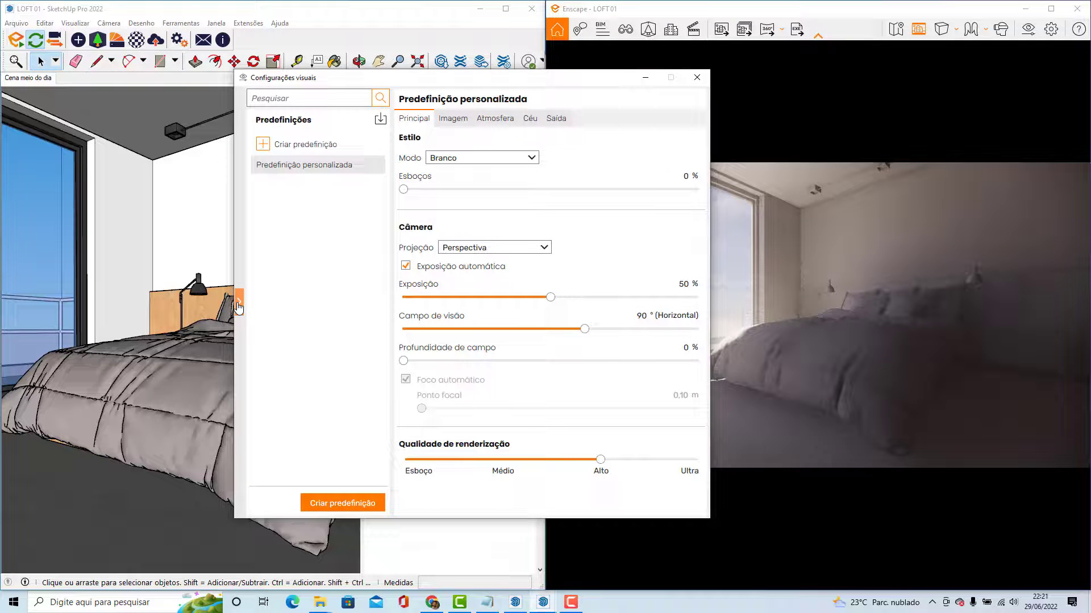
{"action": "left_click", "coordinate": [293, 148]}
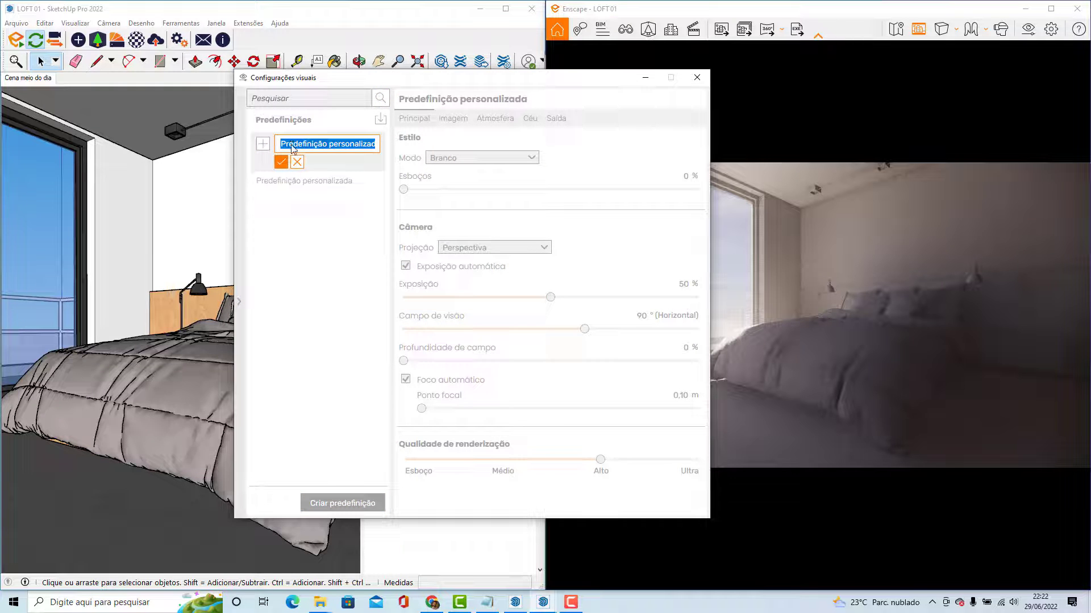
{"action": "type", "text": "meio do d"}
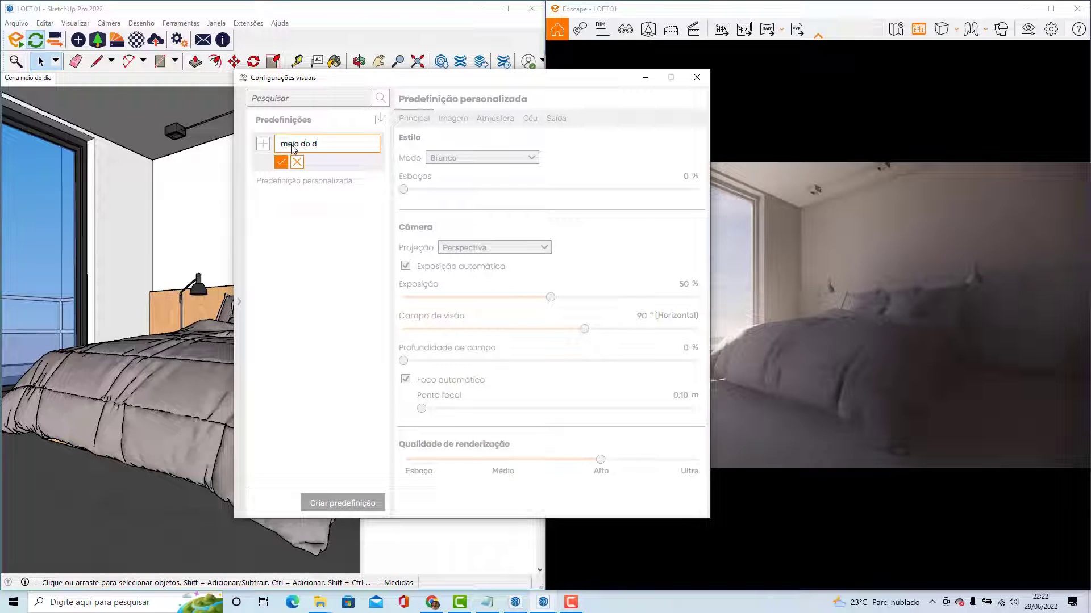
{"action": "type", "text": "ia"}
{"action": "left_click", "coordinate": [280, 162]}
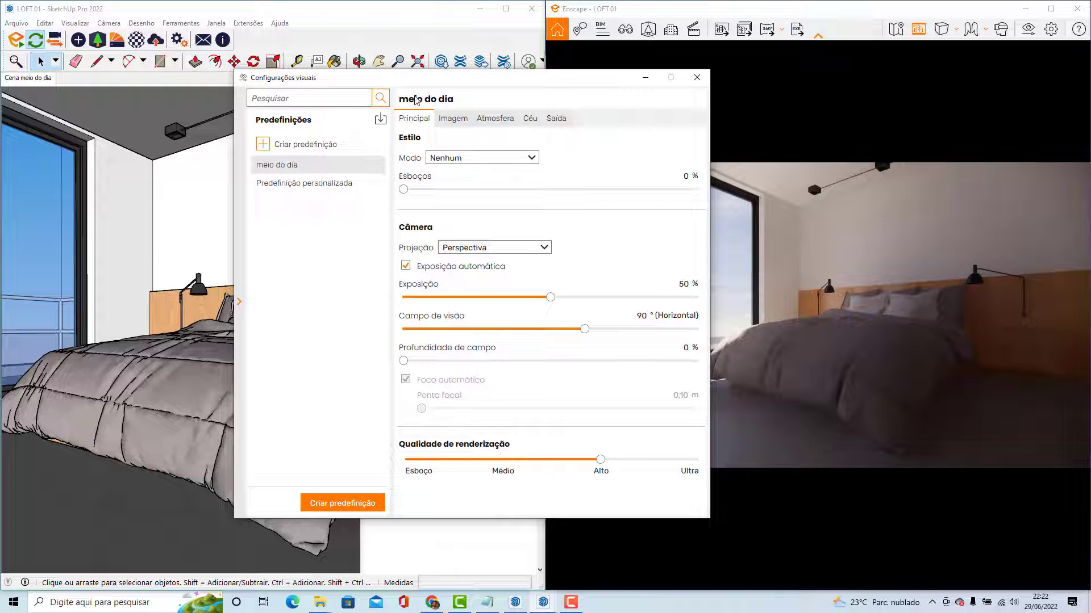
Step: Move the visual settings clear of the render and set the "meio do dia" preset's exposure to 70%
{"action": "left_click_drag", "start_coordinate": [426, 84], "coordinate": [250, 96]}
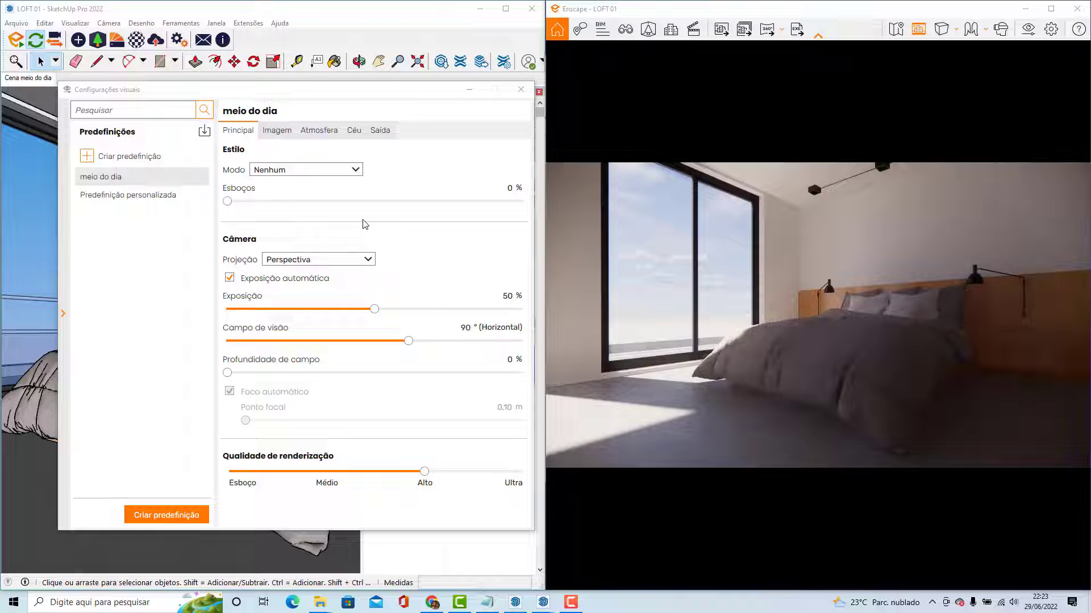
{"action": "left_click", "coordinate": [374, 309]}
{"action": "left_click_drag", "start_coordinate": [374, 309], "coordinate": [434, 310]}
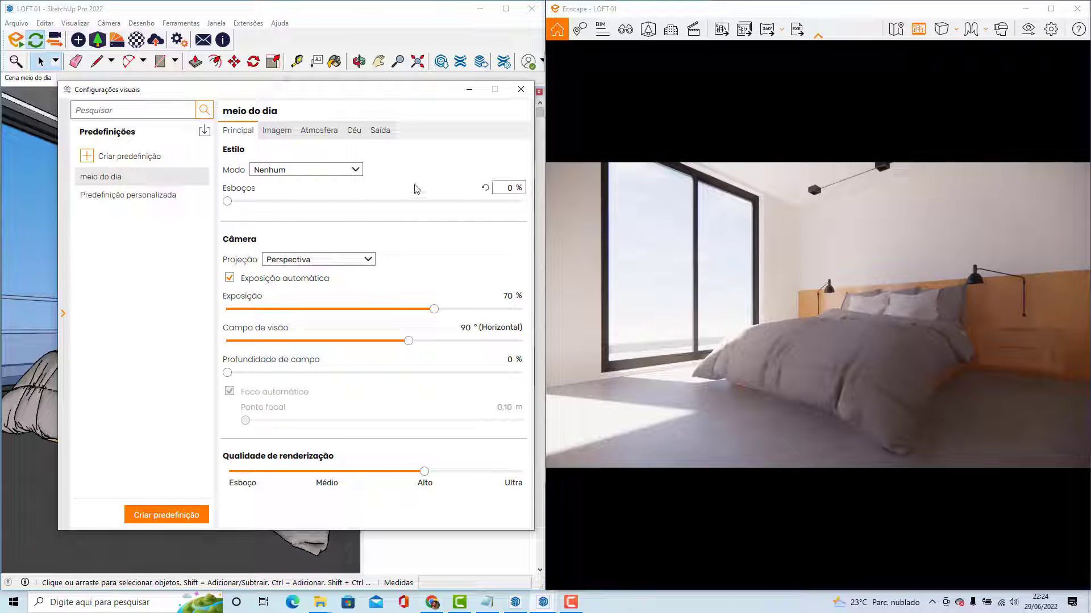
Step: Set the preset's Destaques correction to -66% and its Nitidez da sombra to 73%
{"action": "left_click", "coordinate": [279, 131]}
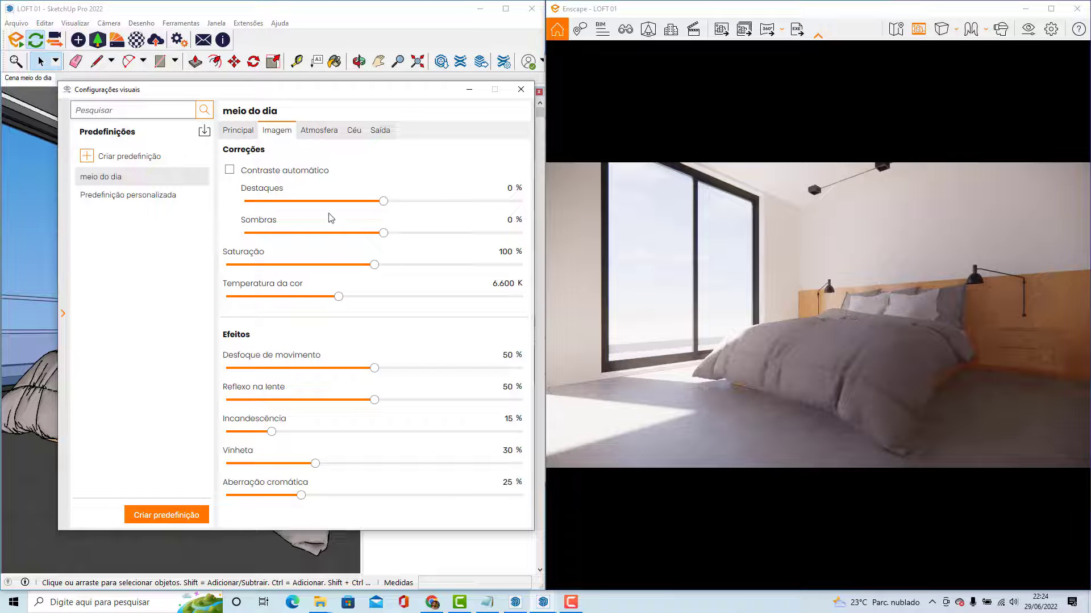
{"action": "left_click_drag", "start_coordinate": [384, 202], "coordinate": [298, 201]}
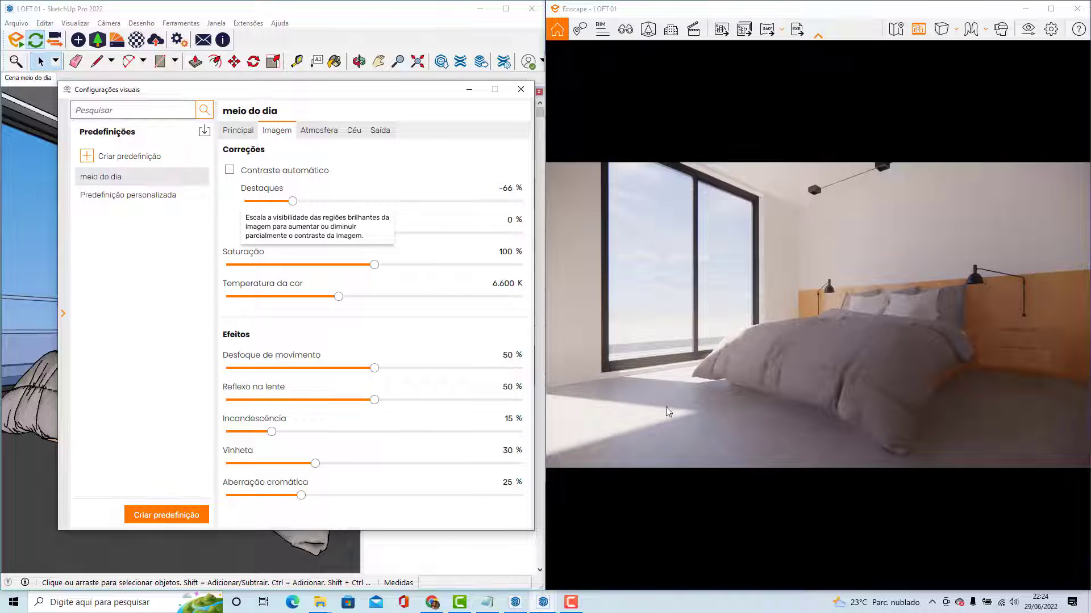
{"action": "left_click", "coordinate": [319, 131]}
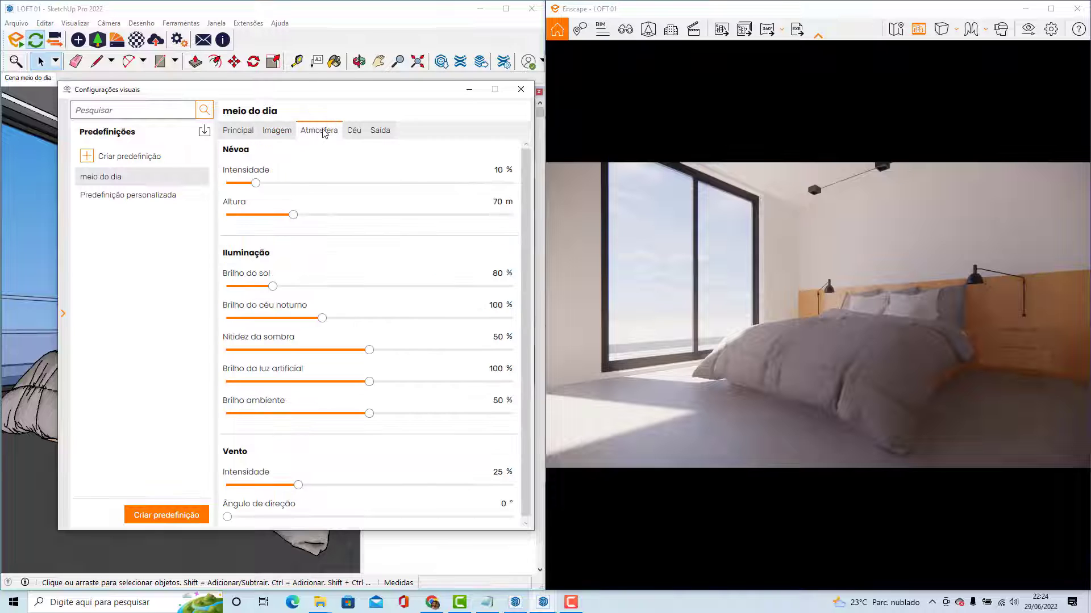
{"action": "left_click_drag", "start_coordinate": [359, 350], "coordinate": [435, 350]}
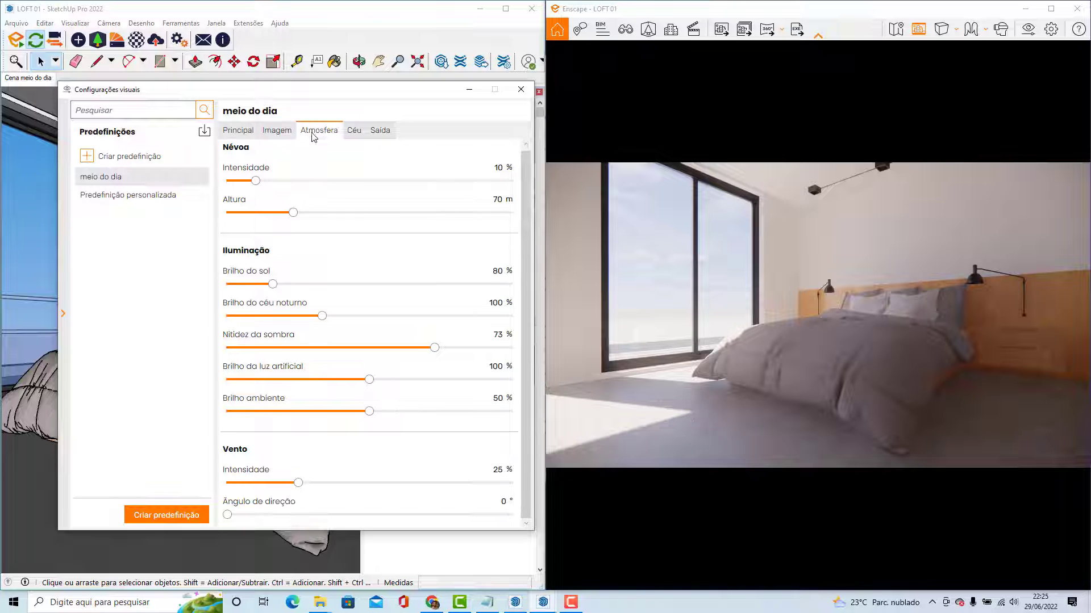
Step: Set the preset's Incandescência to 40% and its sky horizon source to Floresta with a 260° Rotação
{"action": "left_click", "coordinate": [288, 135]}
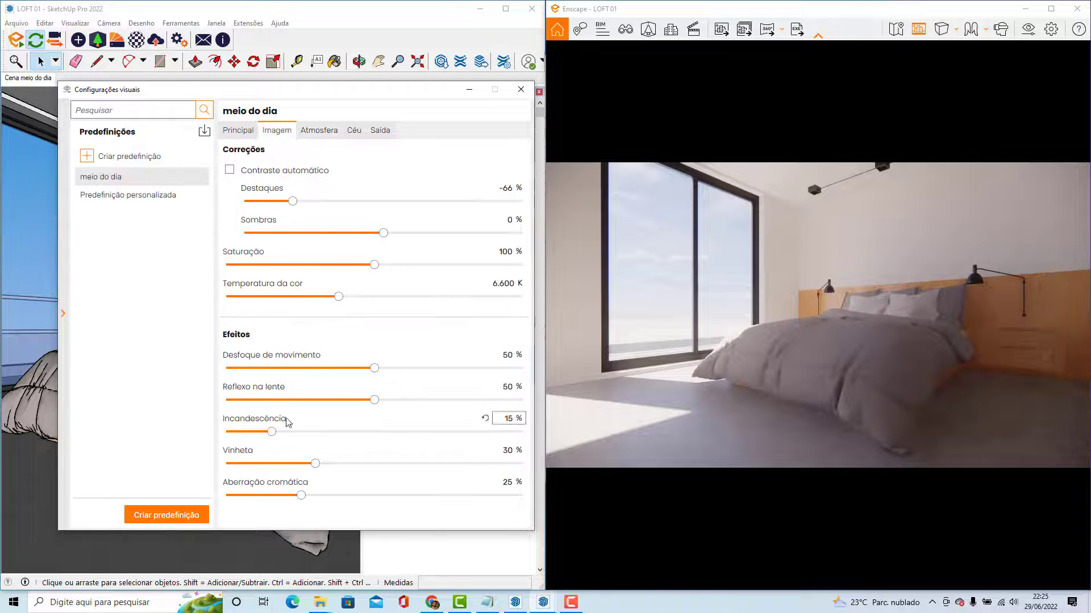
{"action": "left_click_drag", "start_coordinate": [304, 434], "coordinate": [350, 439]}
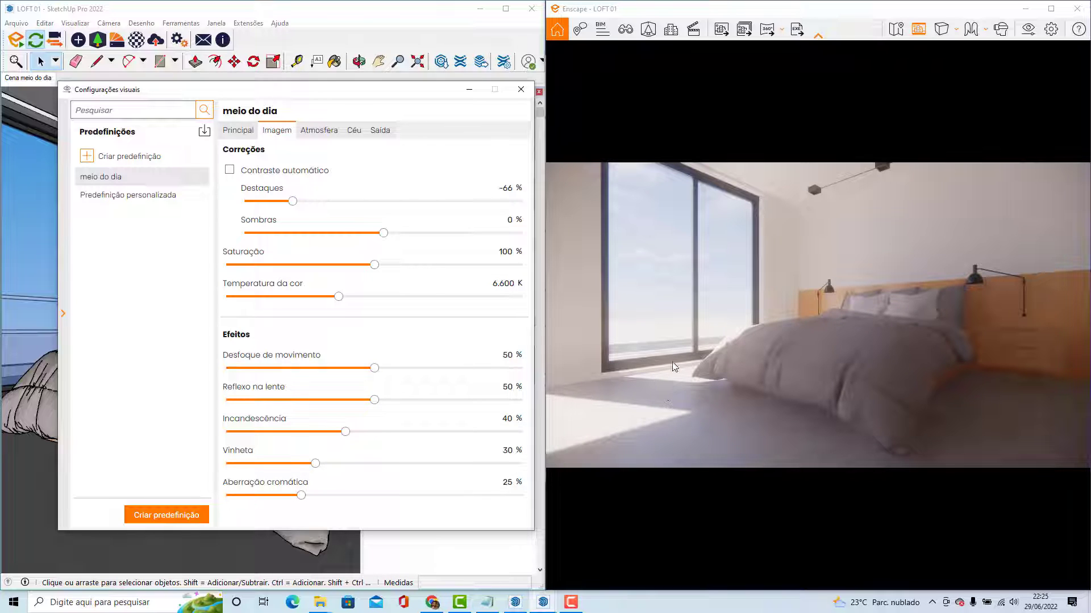
{"action": "left_click", "coordinate": [354, 134]}
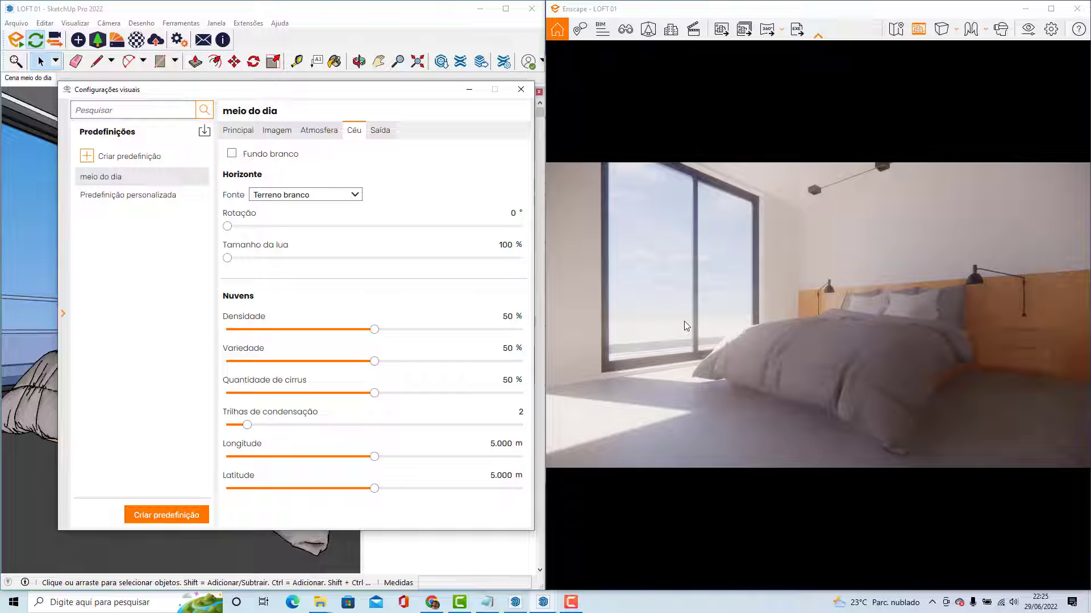
{"action": "left_click", "coordinate": [328, 192]}
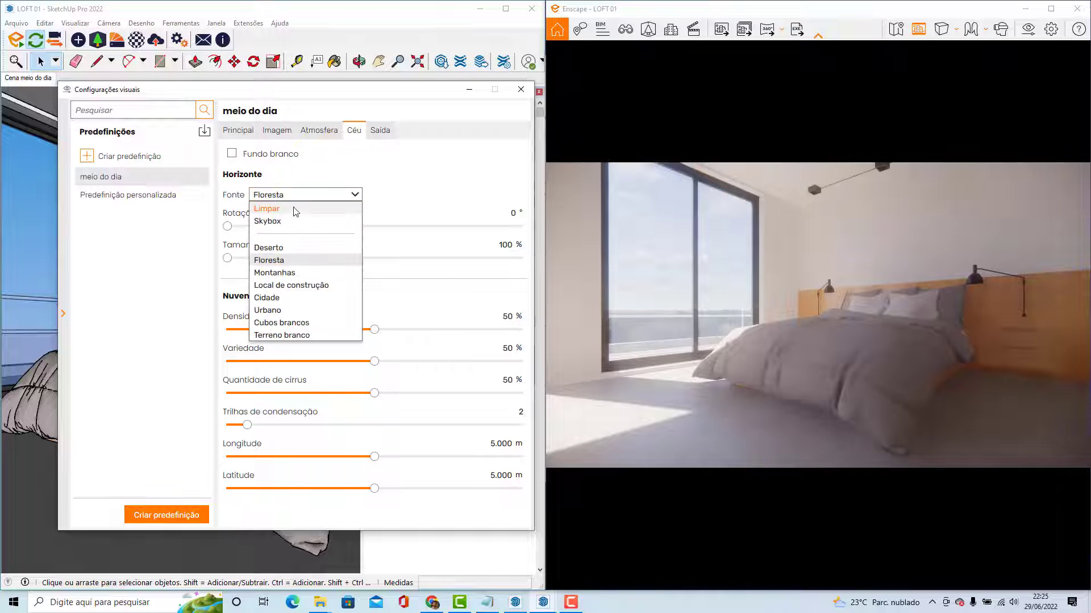
{"action": "left_click", "coordinate": [291, 266]}
{"action": "left_click_drag", "start_coordinate": [227, 226], "coordinate": [441, 227]}
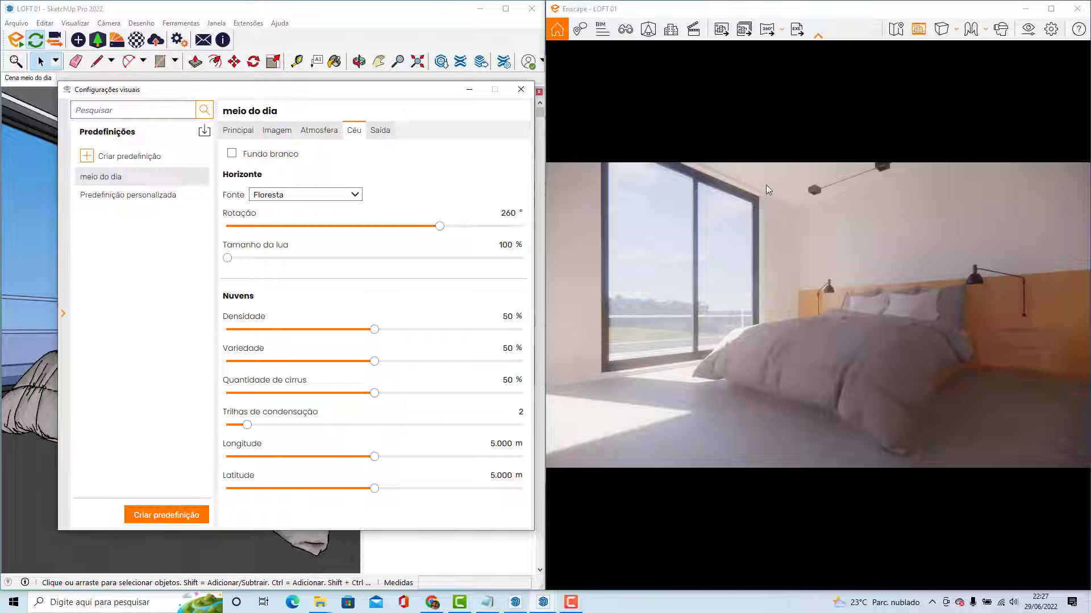
Step: Inspect the landscape through the window from several angles in the Enscape render and close the visual settings
{"action": "scroll", "coordinate": [795, 209], "scroll_direction": "up", "scroll_amount": 8}
{"action": "left_click_drag", "start_coordinate": [779, 217], "coordinate": [775, 190]}
{"action": "scroll", "coordinate": [767, 312], "scroll_direction": "down", "scroll_amount": 3}
{"action": "left_click_drag", "start_coordinate": [766, 304], "coordinate": [733, 217]}
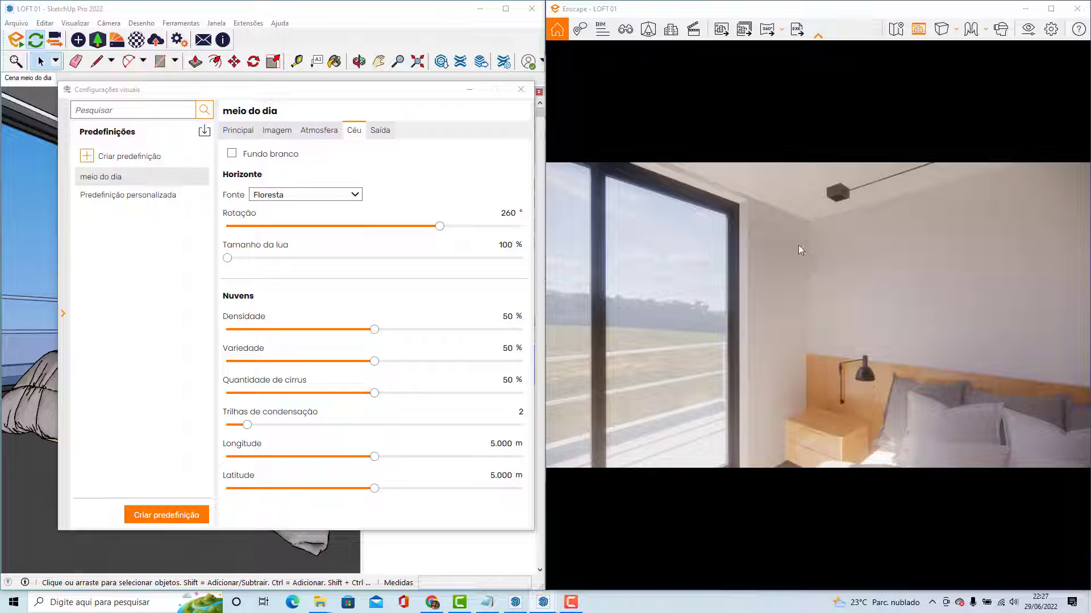
{"action": "scroll", "coordinate": [744, 231], "scroll_direction": "down", "scroll_amount": 3}
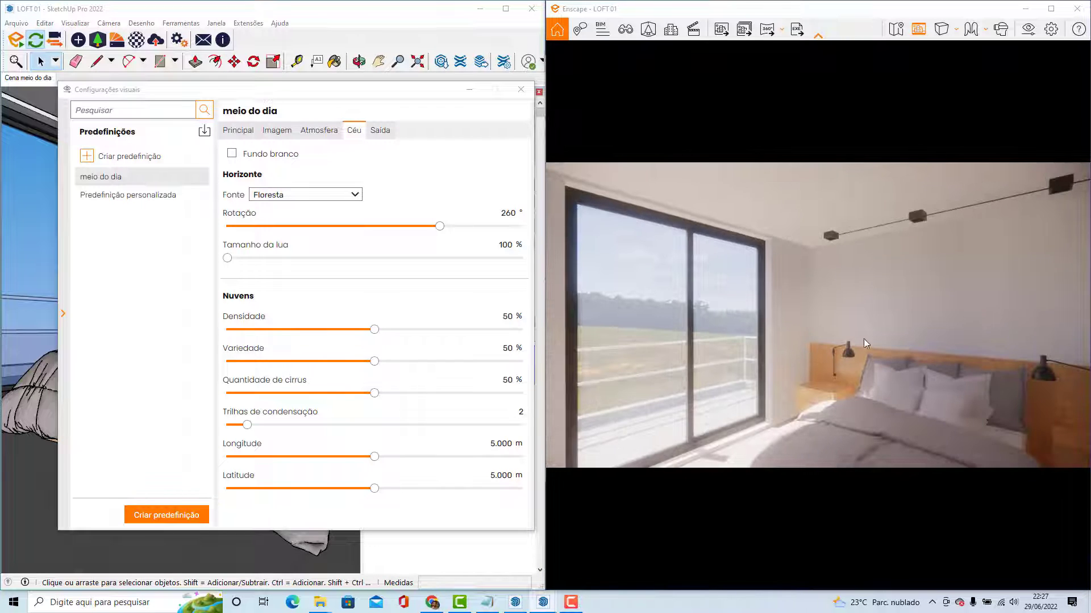
{"action": "right_click_drag", "start_coordinate": [863, 339], "coordinate": [858, 390]}
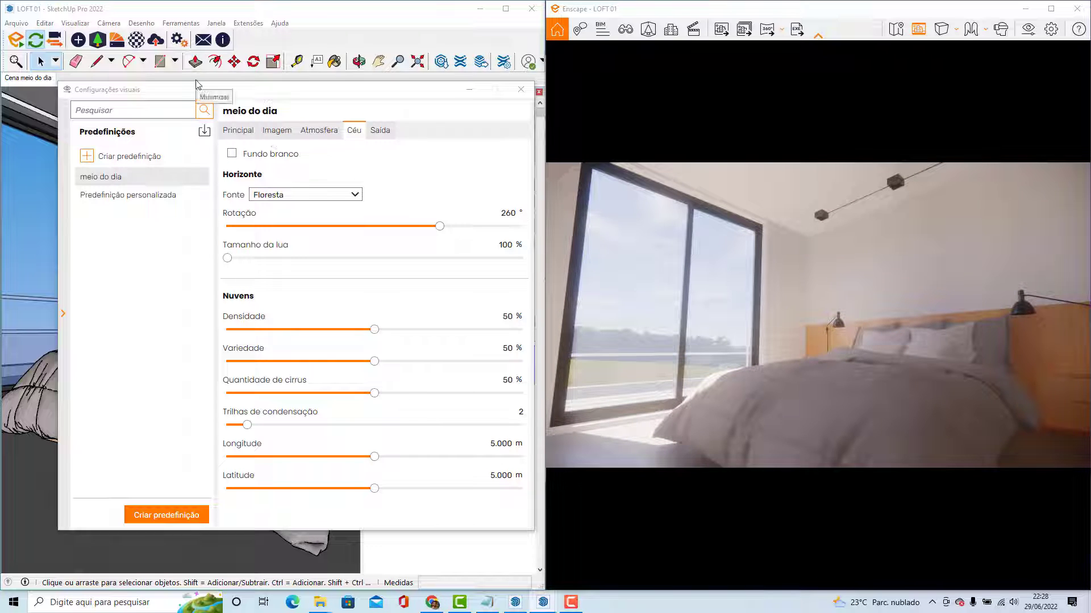
{"action": "left_click", "coordinate": [521, 90]}
Step: Import the "Luz - claridade" SketchUp model and place it on the balcony outside the bedroom windows
{"action": "middle_click_drag", "start_coordinate": [265, 387], "coordinate": [95, 170]}
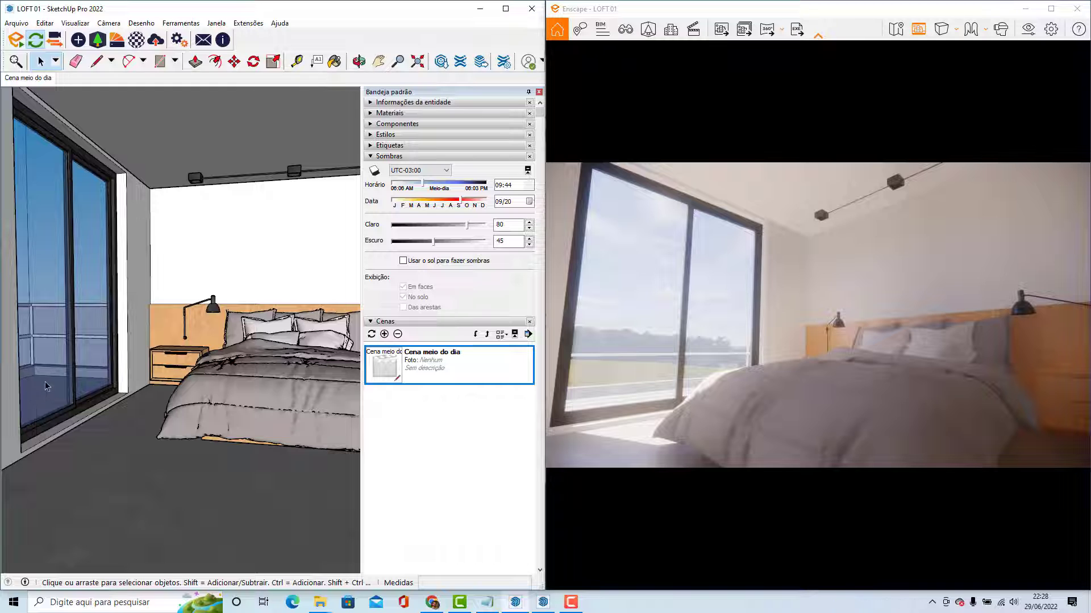
{"action": "left_click", "coordinate": [79, 40]}
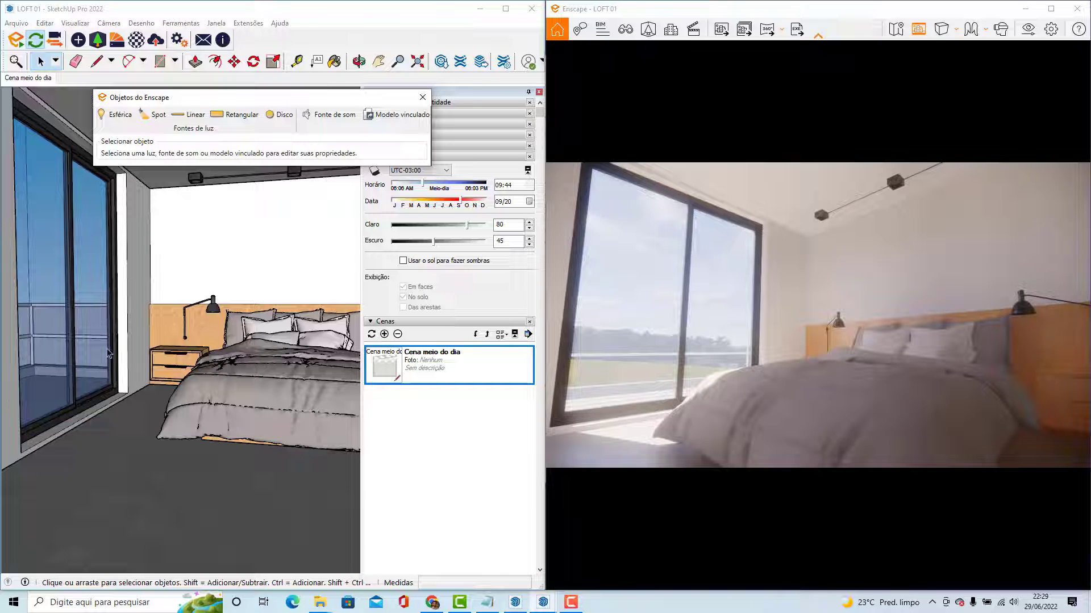
{"action": "left_click", "coordinate": [17, 23]}
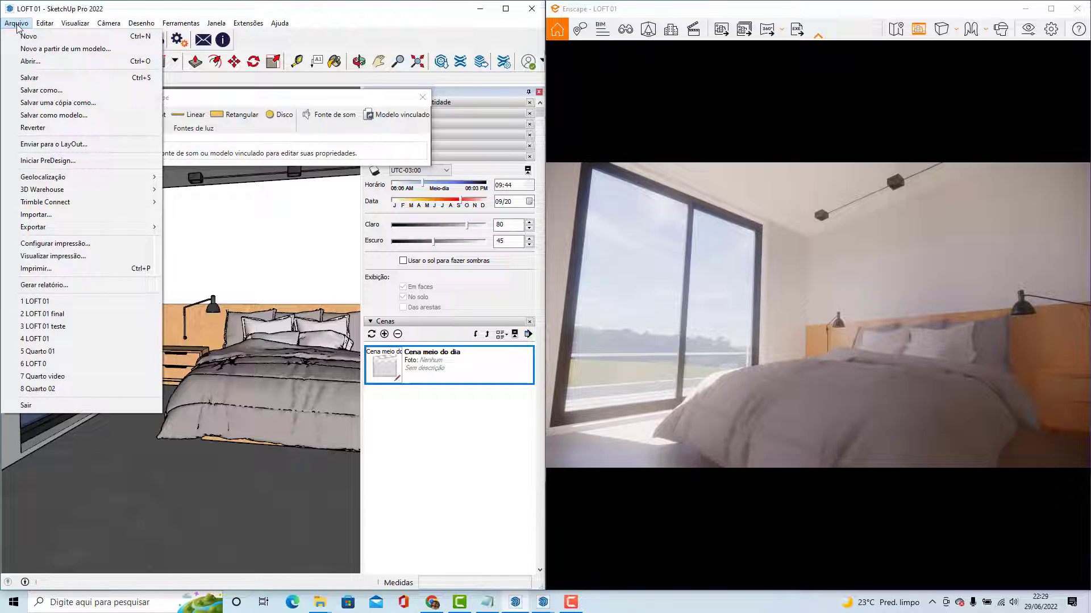
{"action": "left_click", "coordinate": [44, 214]}
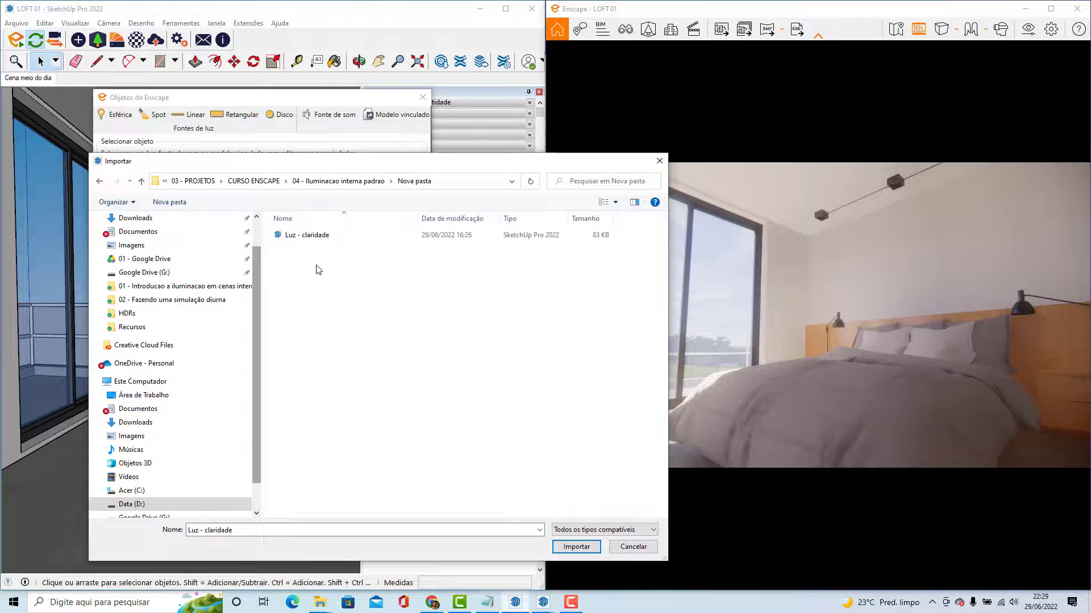
{"action": "left_click", "coordinate": [297, 235]}
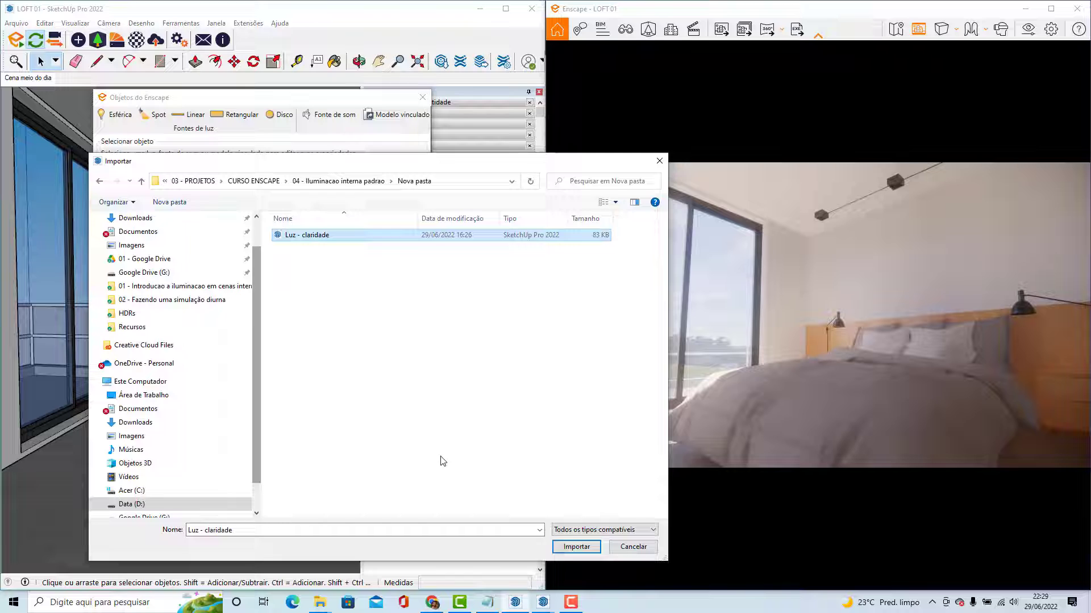
{"action": "left_click", "coordinate": [576, 546]}
{"action": "mouse_move", "coordinate": [199, 427]}
{"action": "middle_mouse_down"}
{"action": "mouse_move", "coordinate": [172, 416]}
{"action": "mouse_move", "coordinate": [199, 426]}
{"action": "mouse_move", "coordinate": [171, 435]}
{"action": "middle_mouse_up"}
{"action": "scroll", "coordinate": [200, 421], "scroll_direction": "down", "scroll_amount": 4}
{"action": "left_click", "coordinate": [203, 423]}
Step: Move the light panel by its lower corner against the facade so it covers the first balcony window
{"action": "scroll", "coordinate": [211, 517], "scroll_direction": "up", "scroll_amount": 4}
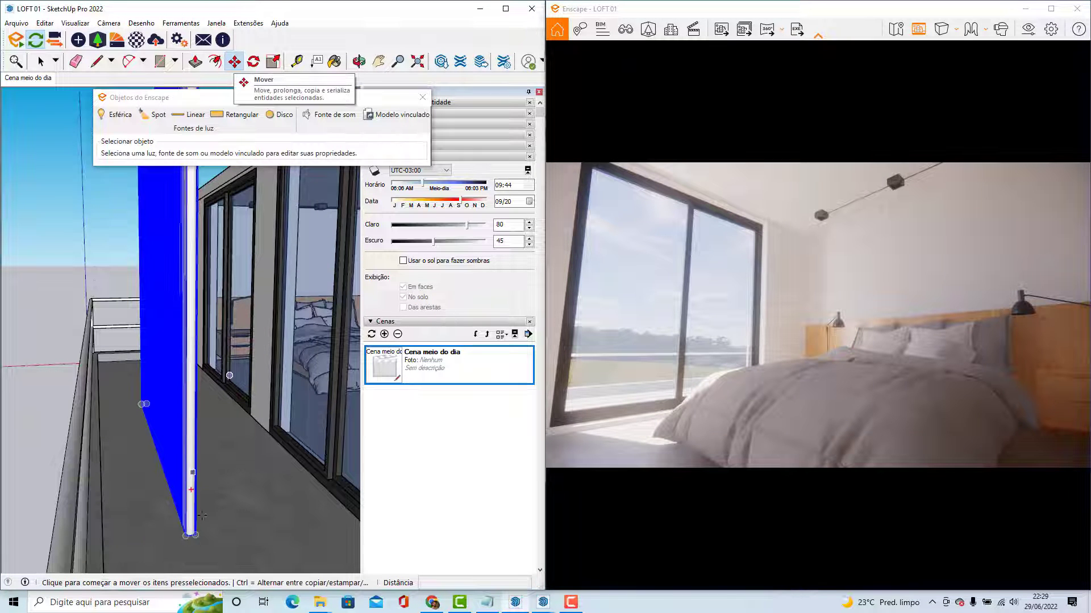
{"action": "left_click", "coordinate": [191, 533]}
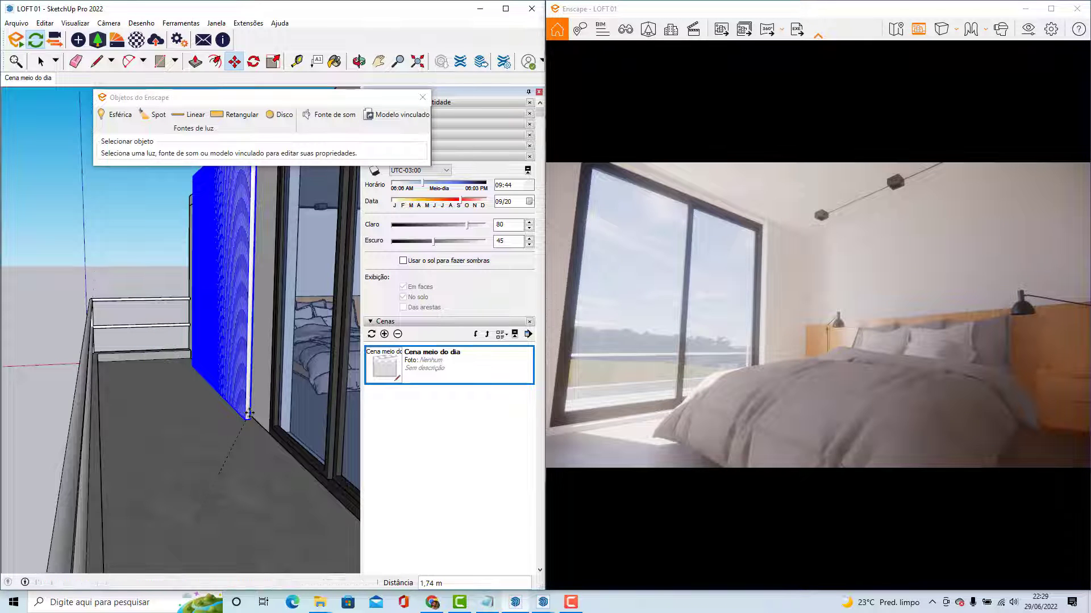
{"action": "scroll", "coordinate": [239, 414], "scroll_direction": "up", "scroll_amount": 4}
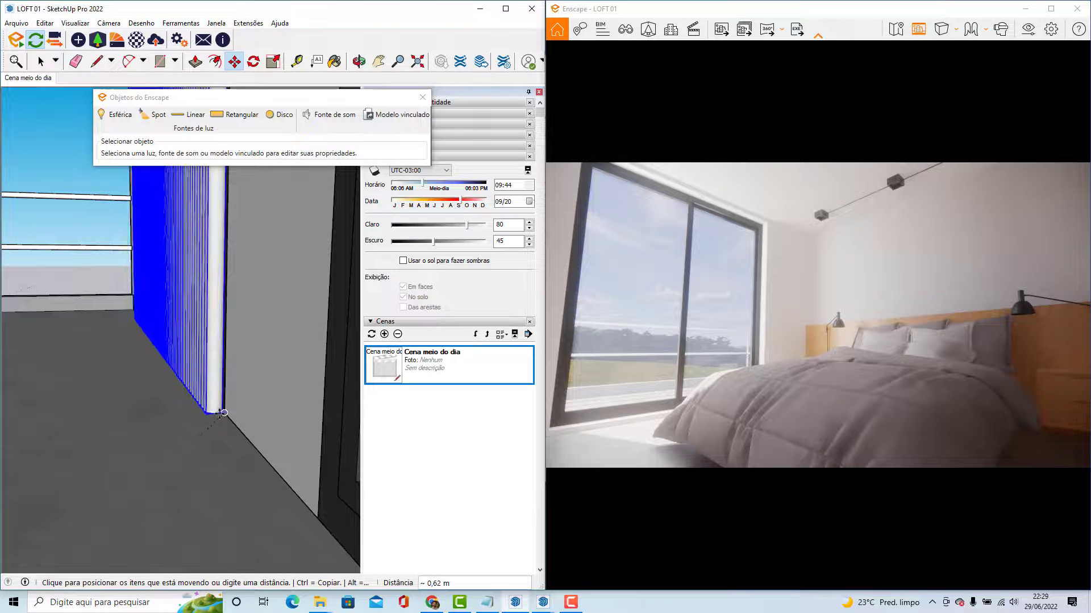
{"action": "mouse_move", "coordinate": [214, 416]}
{"action": "middle_mouse_down"}
{"action": "mouse_move", "coordinate": [199, 419]}
{"action": "mouse_move", "coordinate": [207, 446]}
{"action": "mouse_move", "coordinate": [236, 453]}
{"action": "mouse_move", "coordinate": [211, 458]}
{"action": "mouse_move", "coordinate": [239, 463]}
{"action": "middle_mouse_up"}
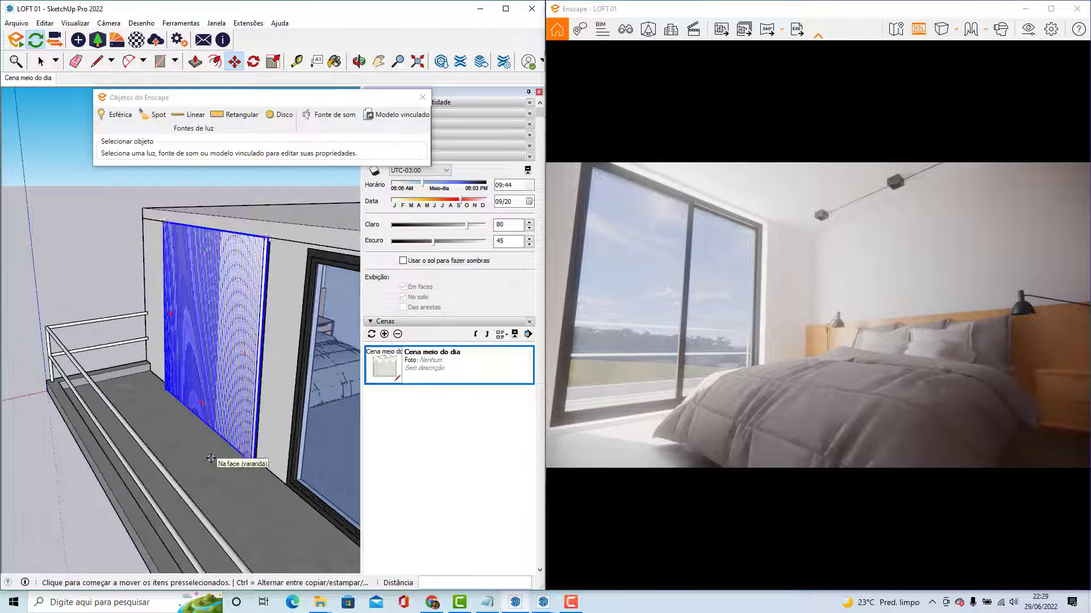
Step: Copy the light panel about 2.70 m along the facade to cover the neighbouring balcony window
{"action": "mouse_move", "coordinate": [199, 353]}
{"action": "middle_mouse_down"}
{"action": "mouse_move", "coordinate": [187, 350]}
{"action": "mouse_move", "coordinate": [131, 398]}
{"action": "middle_mouse_up"}
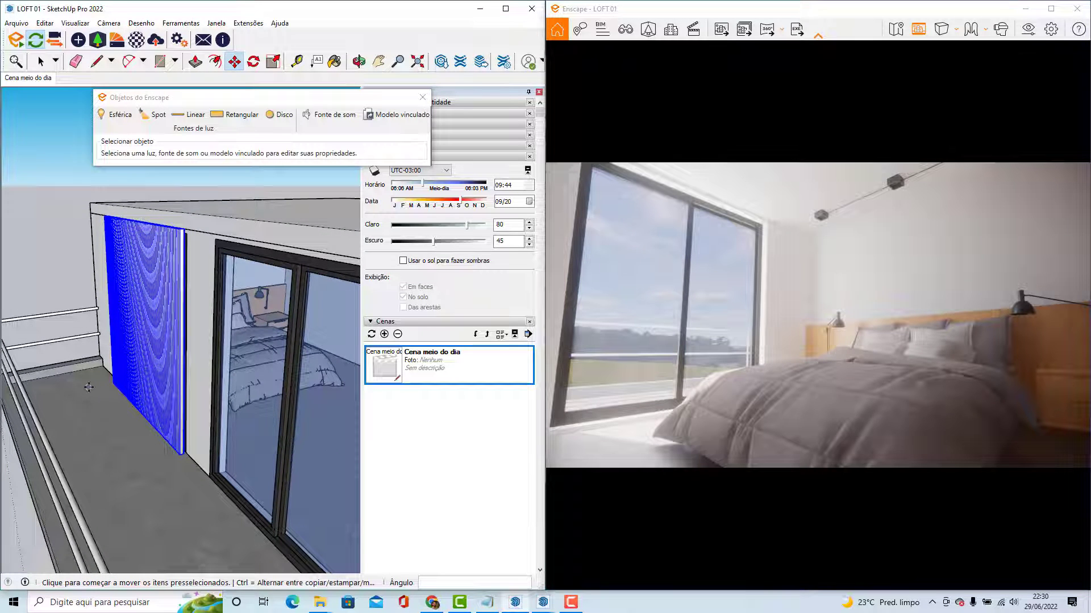
{"action": "key", "text": "ctrl"}
{"action": "left_click", "coordinate": [88, 387]}
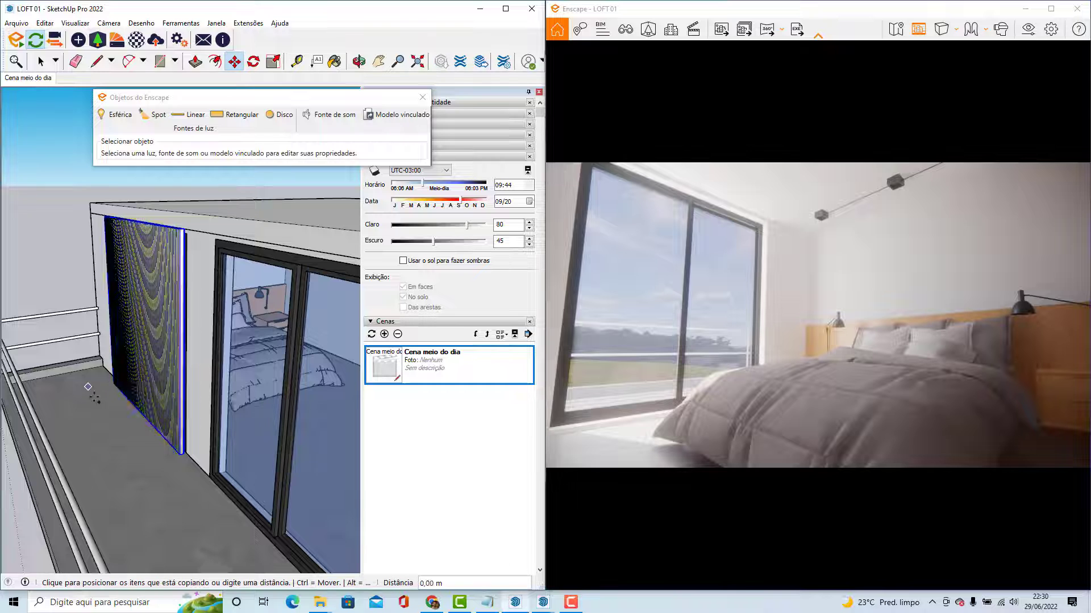
{"action": "left_click", "coordinate": [173, 494]}
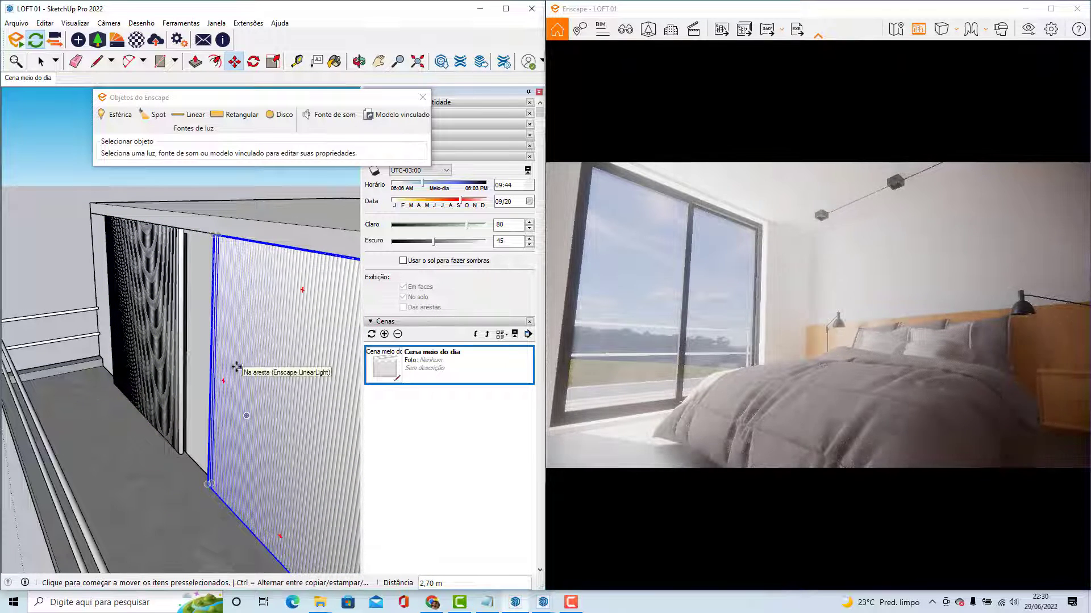
Step: Examine the bedroom lighting from several angles in the Enscape render and close the Enscape objects window
{"action": "middle_click_drag", "start_coordinate": [238, 366], "coordinate": [212, 336]}
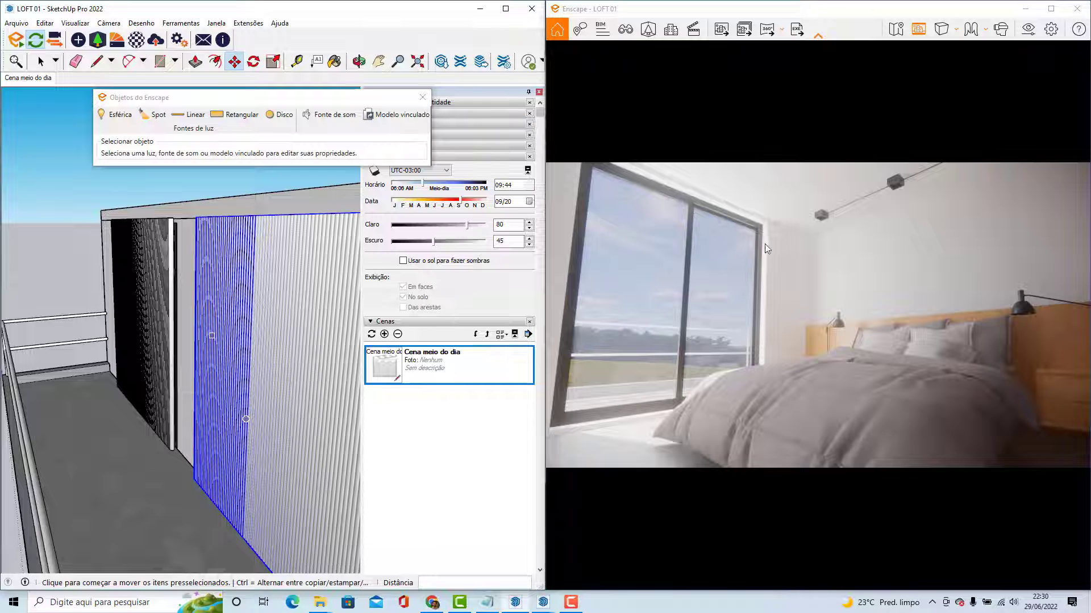
{"action": "left_click_drag", "start_coordinate": [717, 331], "coordinate": [731, 281]}
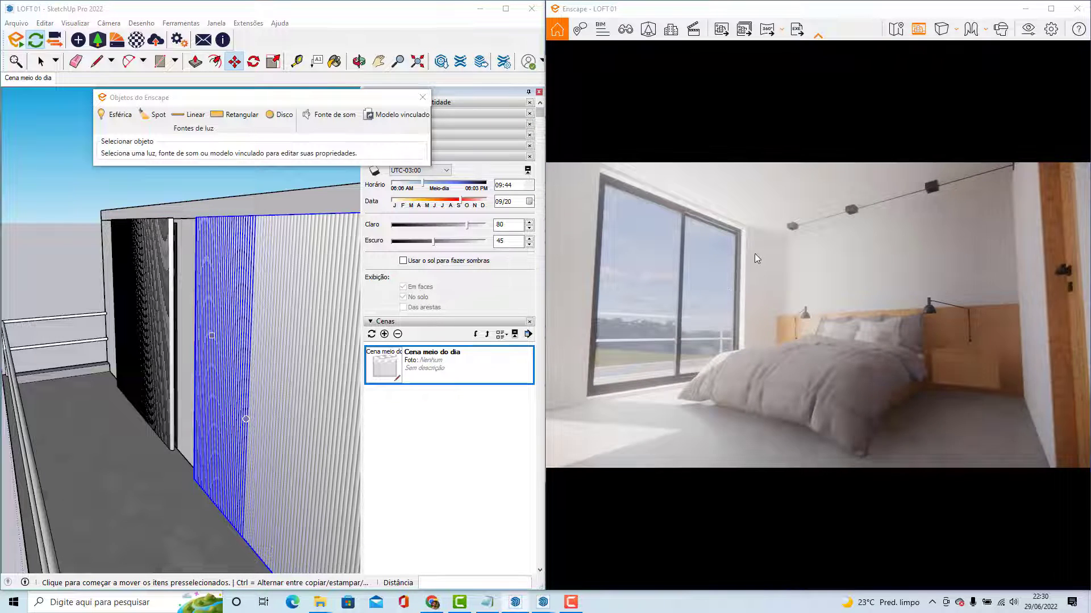
{"action": "key", "text": "w"}
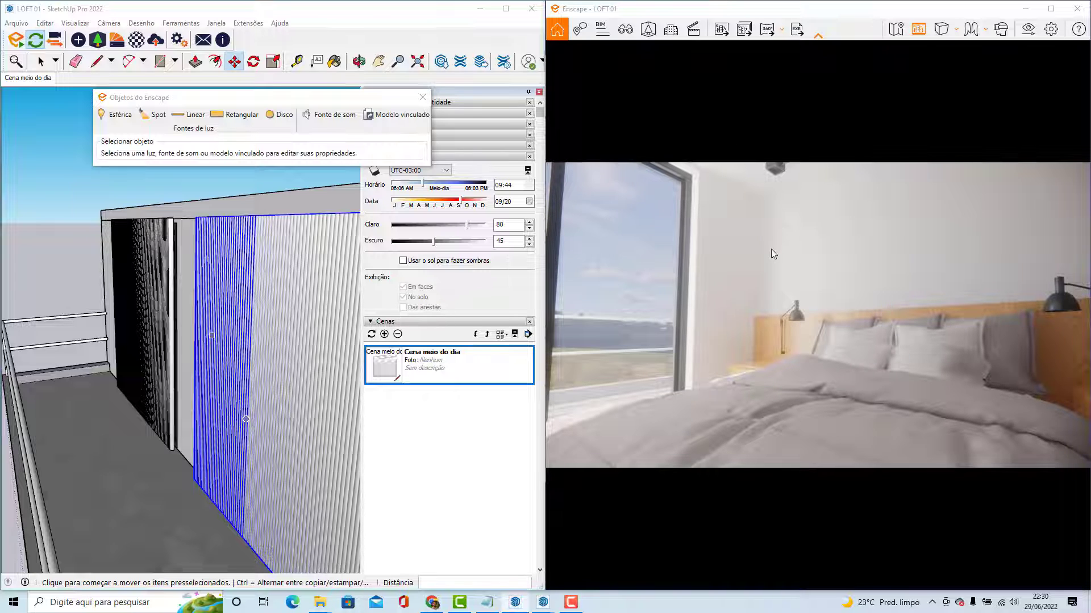
{"action": "left_click_drag", "start_coordinate": [771, 249], "coordinate": [689, 193]}
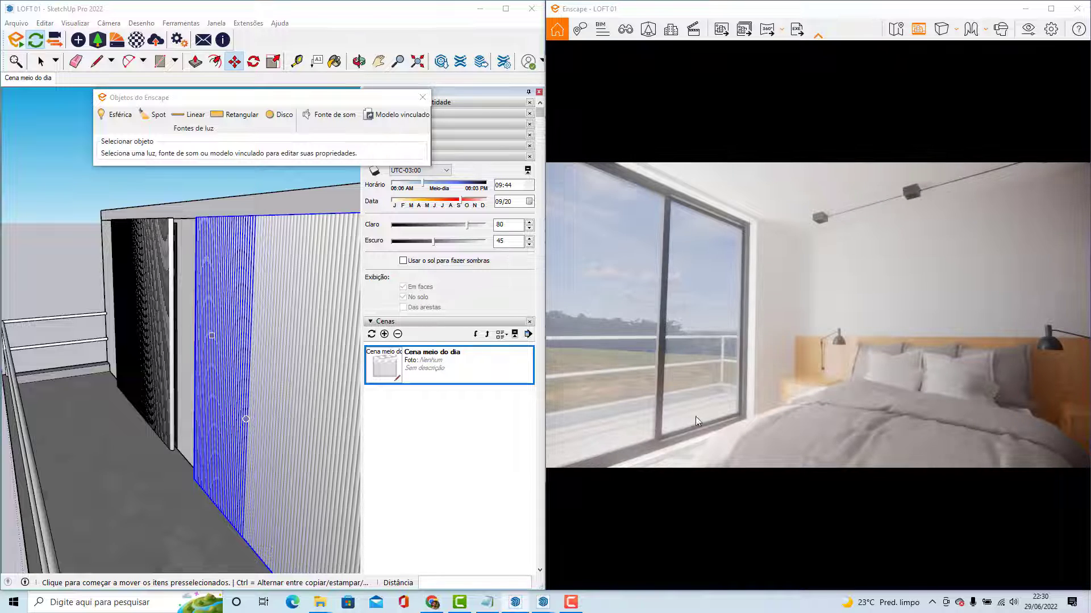
{"action": "left_click_drag", "start_coordinate": [718, 314], "coordinate": [740, 360]}
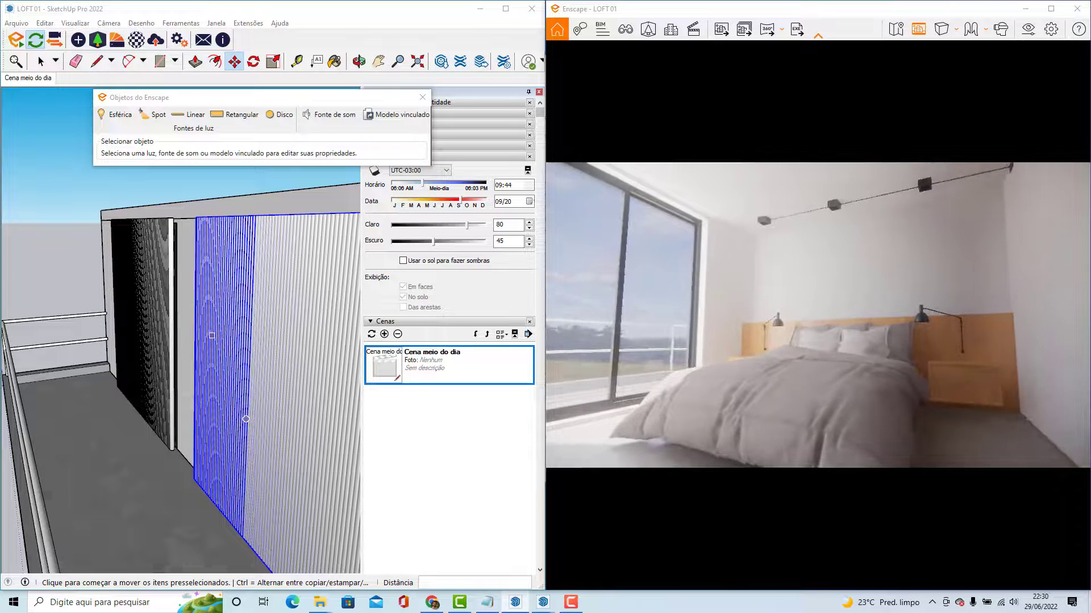
{"action": "left_click", "coordinate": [423, 98]}
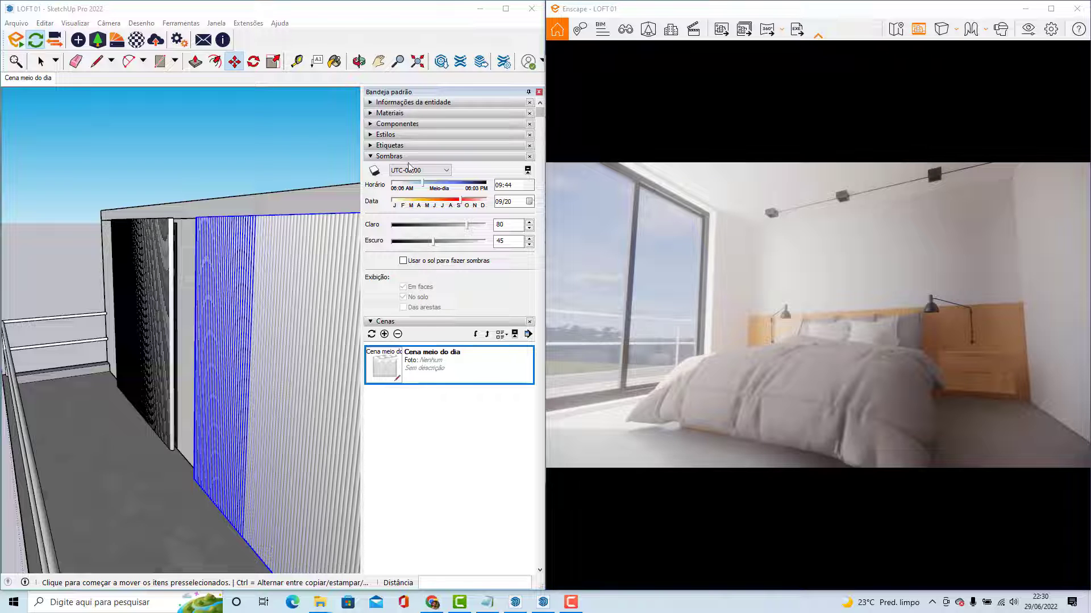
Step: Switch the luz tag's visibility off and on to compare the render with and without the light panels
{"action": "left_click", "coordinate": [391, 147]}
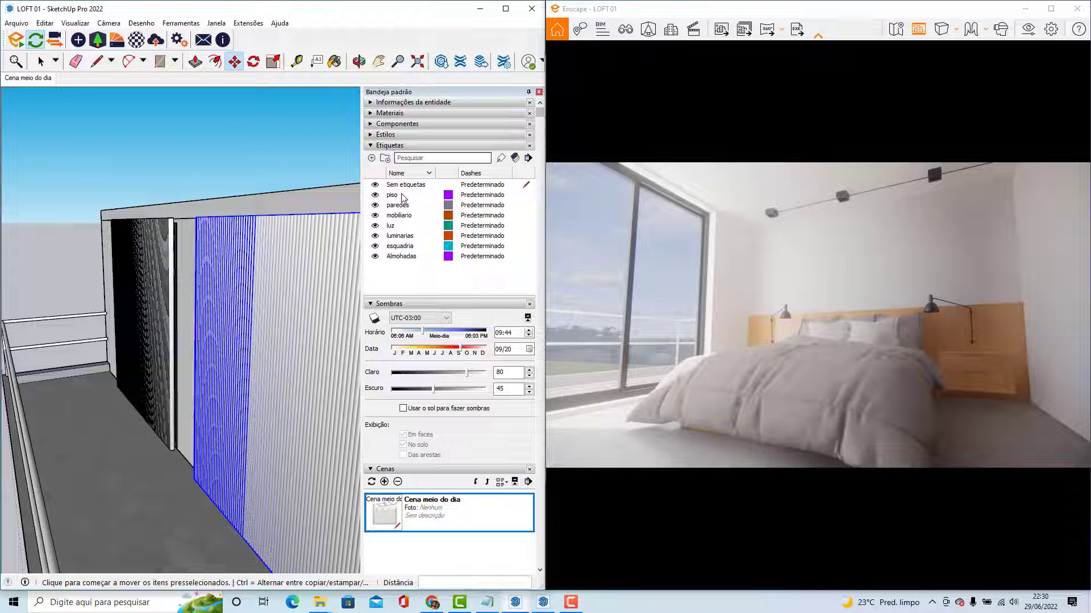
{"action": "left_click", "coordinate": [376, 227]}
{"action": "left_click", "coordinate": [376, 227]}
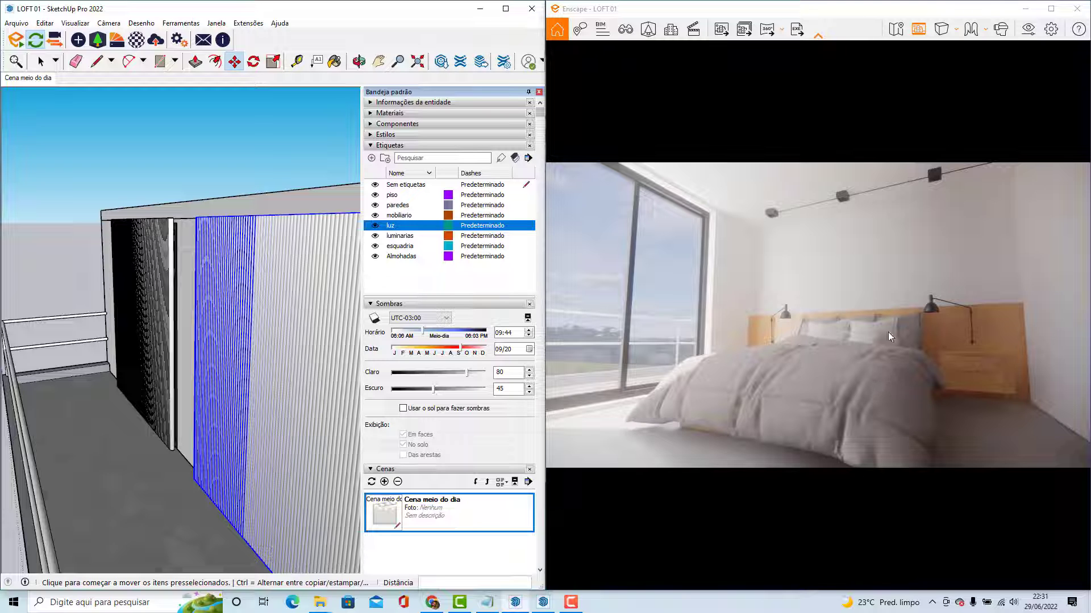
{"action": "left_click", "coordinate": [375, 226]}
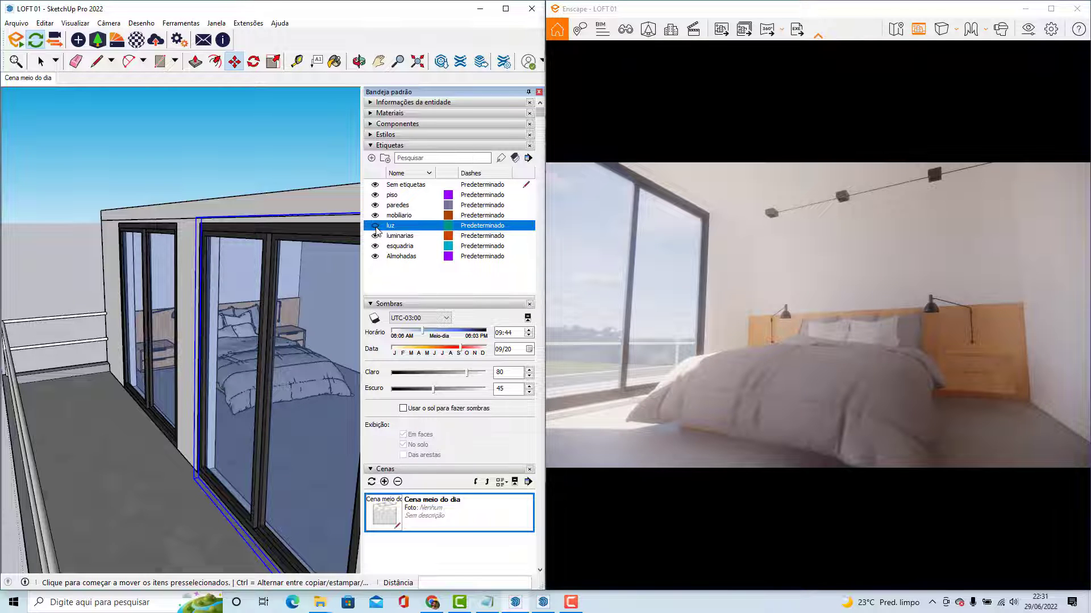
{"action": "left_click", "coordinate": [375, 226]}
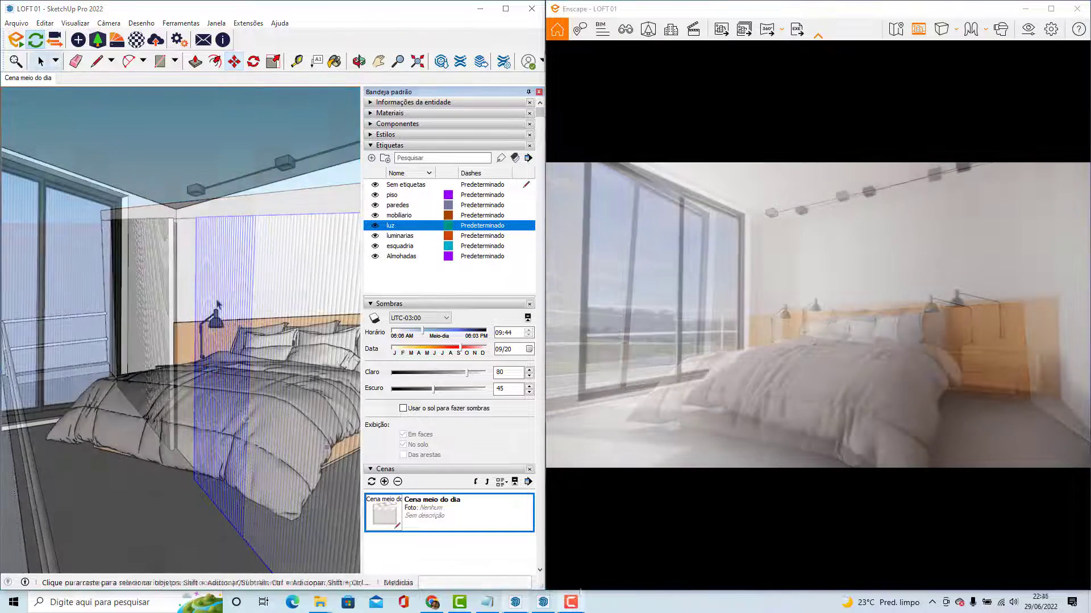
Step: Open the light panel over the first balcony window for editing and select one of its vertical linear lights to examine
{"action": "mouse_move", "coordinate": [102, 307]}
{"action": "middle_mouse_down"}
{"action": "mouse_move", "coordinate": [186, 331]}
{"action": "mouse_move", "coordinate": [297, 331]}
{"action": "mouse_move", "coordinate": [212, 316]}
{"action": "middle_mouse_up"}
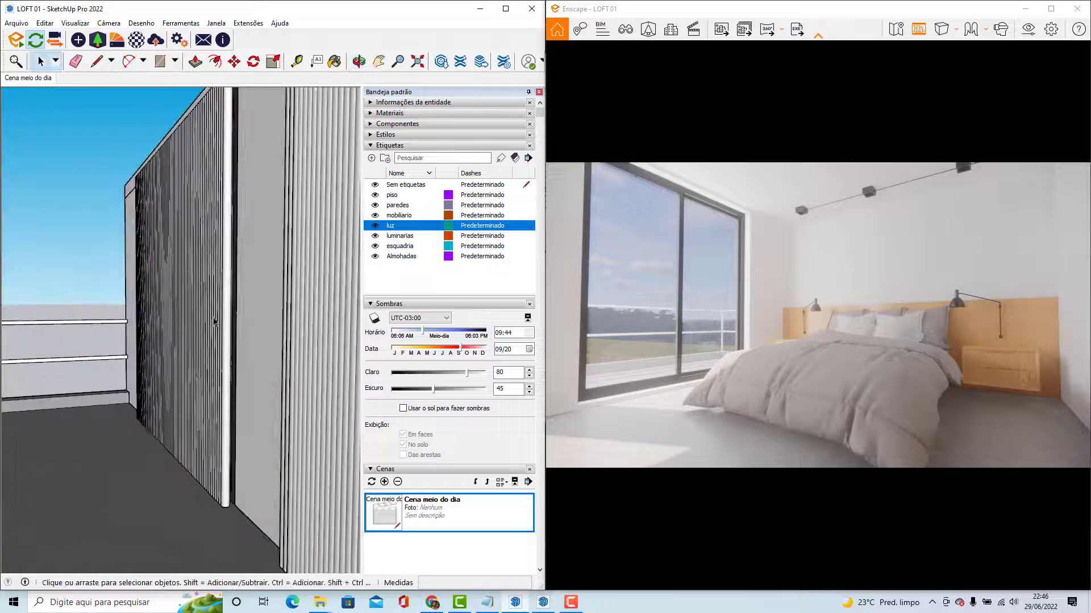
{"action": "scroll", "coordinate": [212, 317], "scroll_direction": "down", "scroll_amount": 2}
{"action": "mouse_move", "coordinate": [137, 348]}
{"action": "middle_mouse_down"}
{"action": "mouse_move", "coordinate": [187, 315]}
{"action": "mouse_move", "coordinate": [197, 260]}
{"action": "middle_mouse_up"}
{"action": "left_click", "coordinate": [188, 316]}
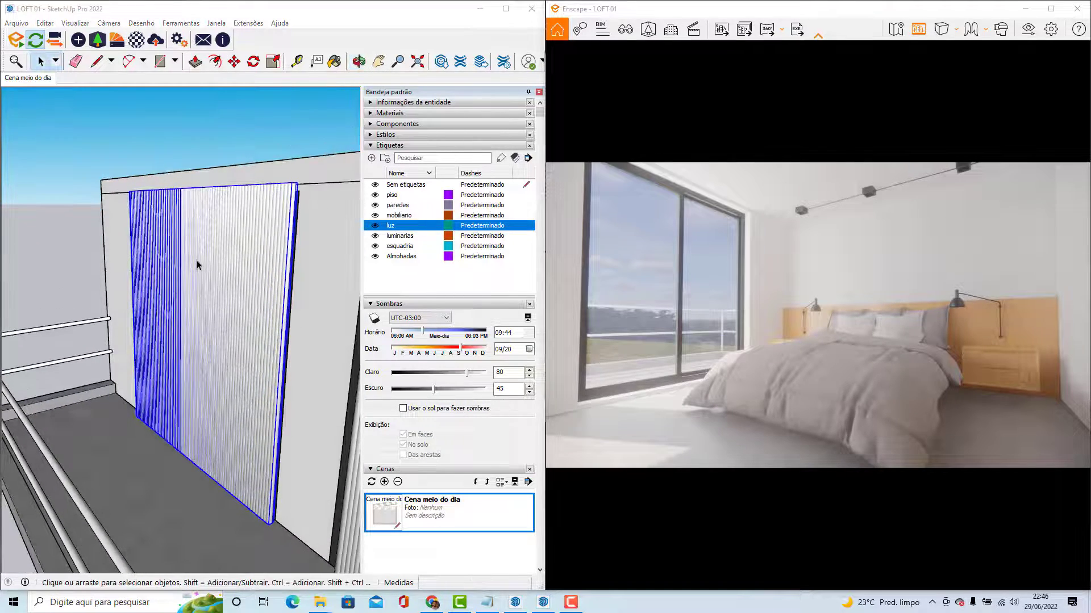
{"action": "scroll", "coordinate": [193, 275], "scroll_direction": "up", "scroll_amount": 1}
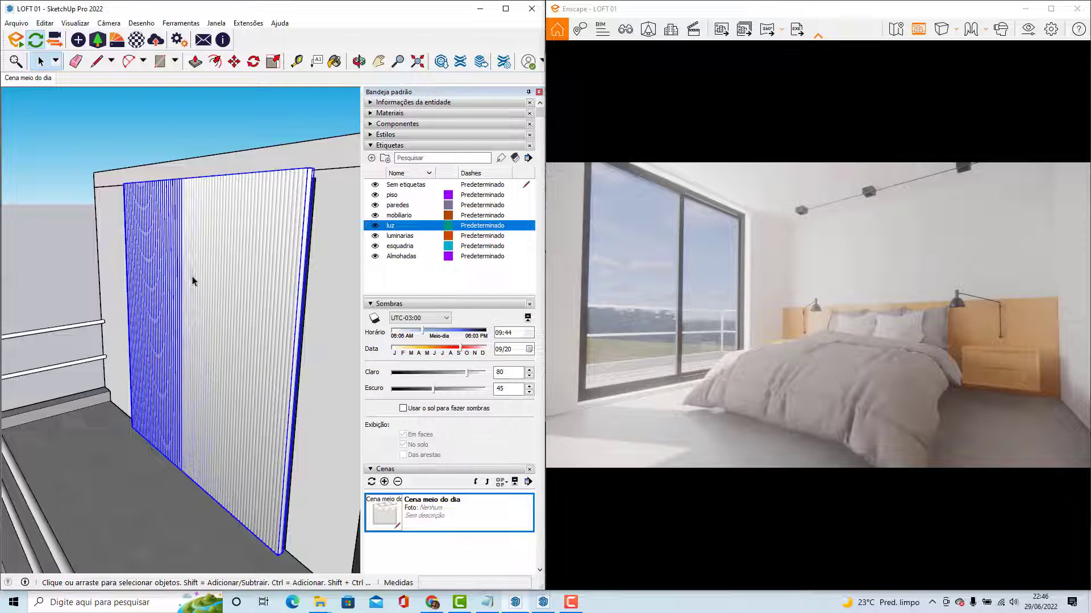
{"action": "double_click", "coordinate": [193, 275]}
{"action": "left_click", "coordinate": [213, 283]}
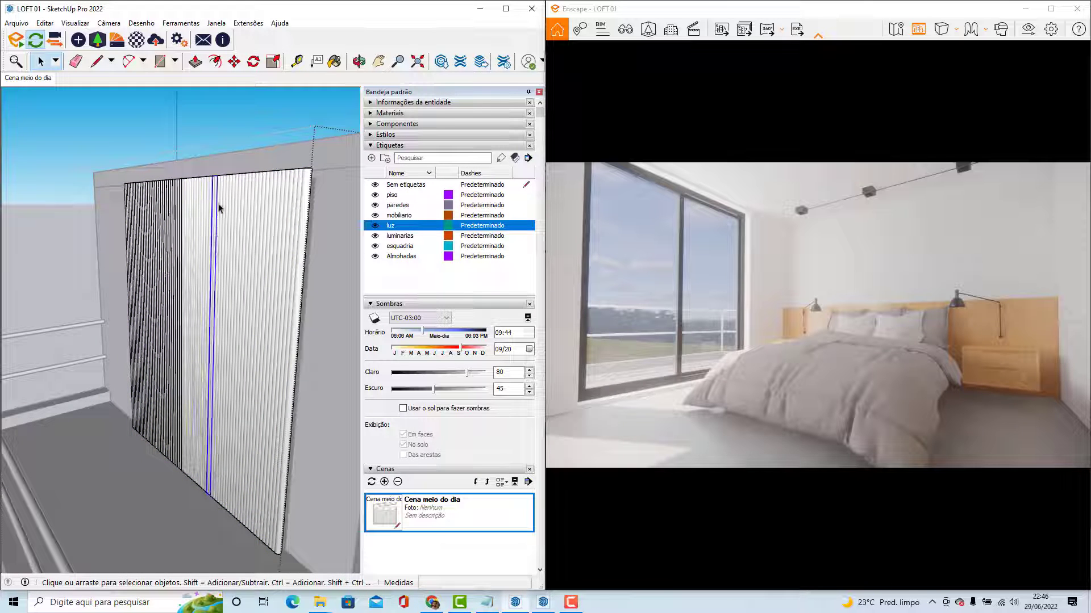
{"action": "mouse_move", "coordinate": [213, 243]}
{"action": "middle_mouse_down"}
{"action": "mouse_move", "coordinate": [223, 323]}
{"action": "mouse_move", "coordinate": [274, 341]}
{"action": "mouse_move", "coordinate": [227, 472]}
{"action": "middle_mouse_up"}
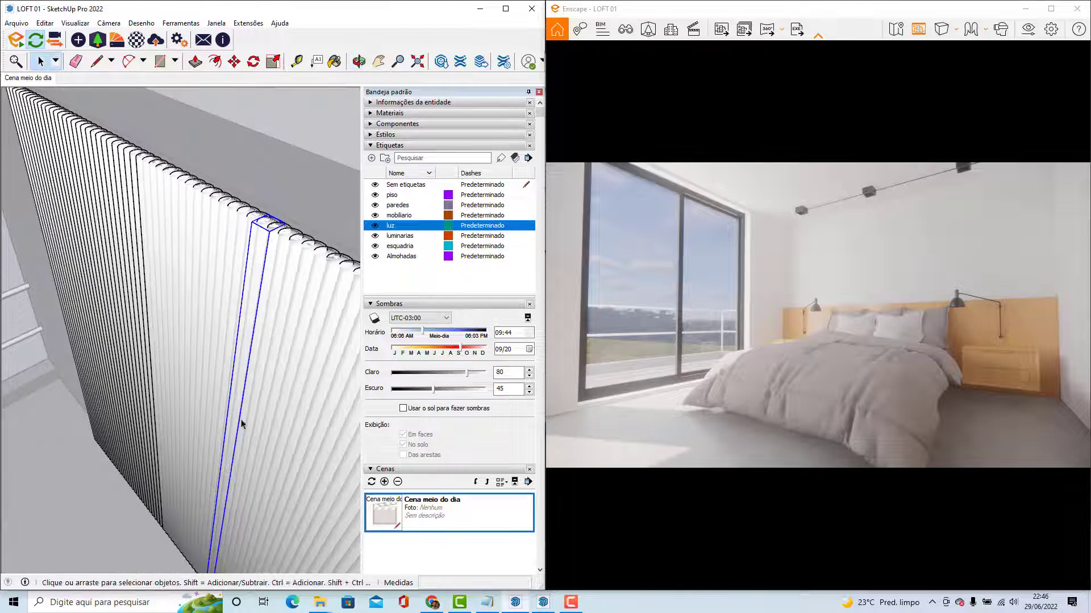
Step: Try raising the selected linear light's luminous intensity to 297.352 cd and lowering it to 217 cd to compare the bedroom render
{"action": "left_click", "coordinate": [80, 40]}
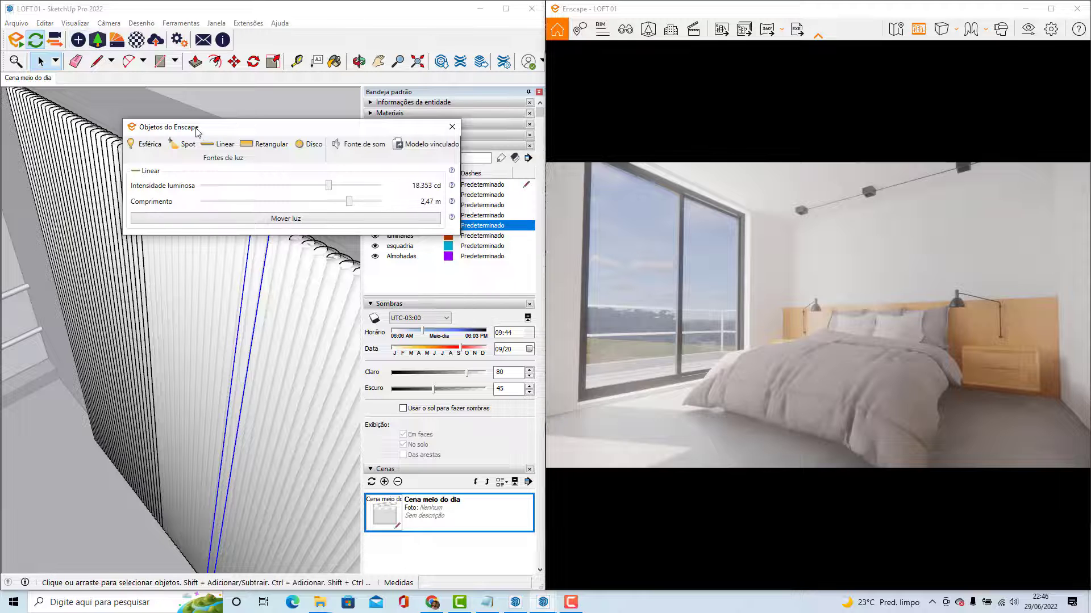
{"action": "left_click_drag", "start_coordinate": [197, 132], "coordinate": [83, 84]}
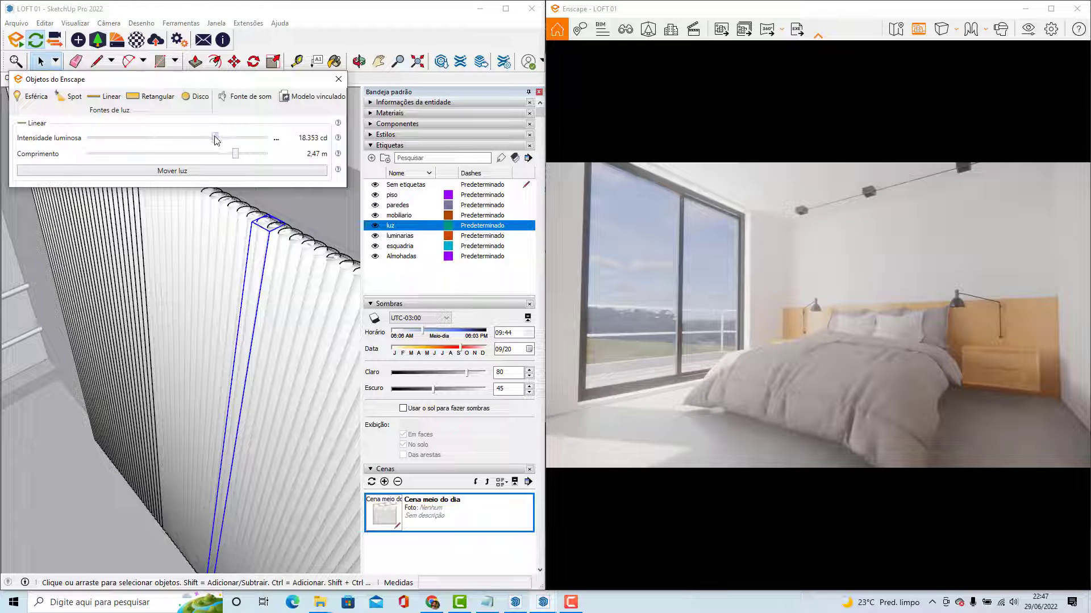
{"action": "left_click_drag", "start_coordinate": [217, 141], "coordinate": [253, 141]}
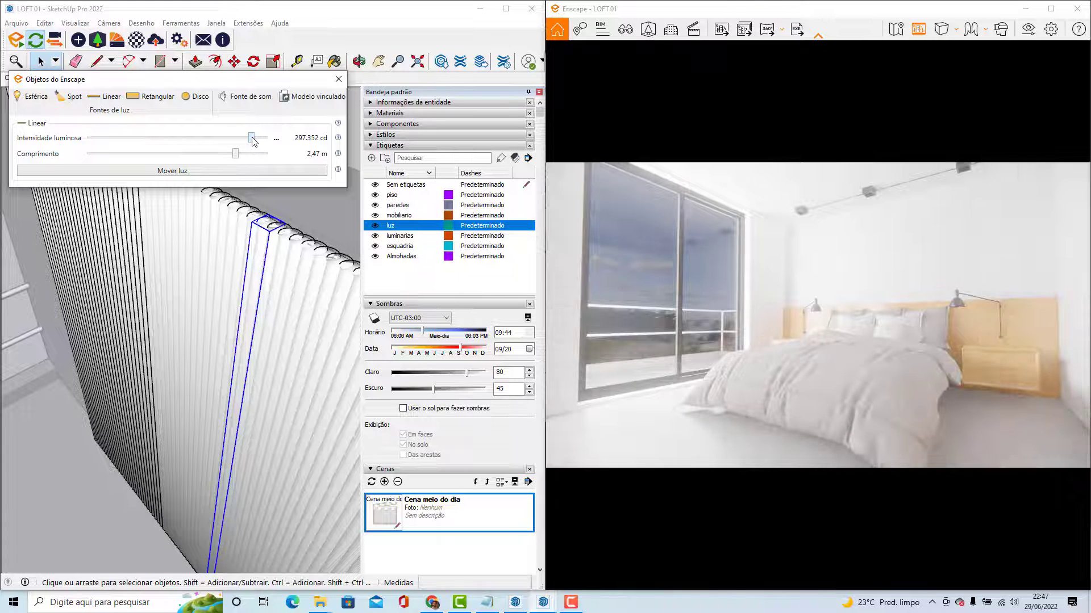
{"action": "left_click_drag", "start_coordinate": [253, 142], "coordinate": [161, 142]}
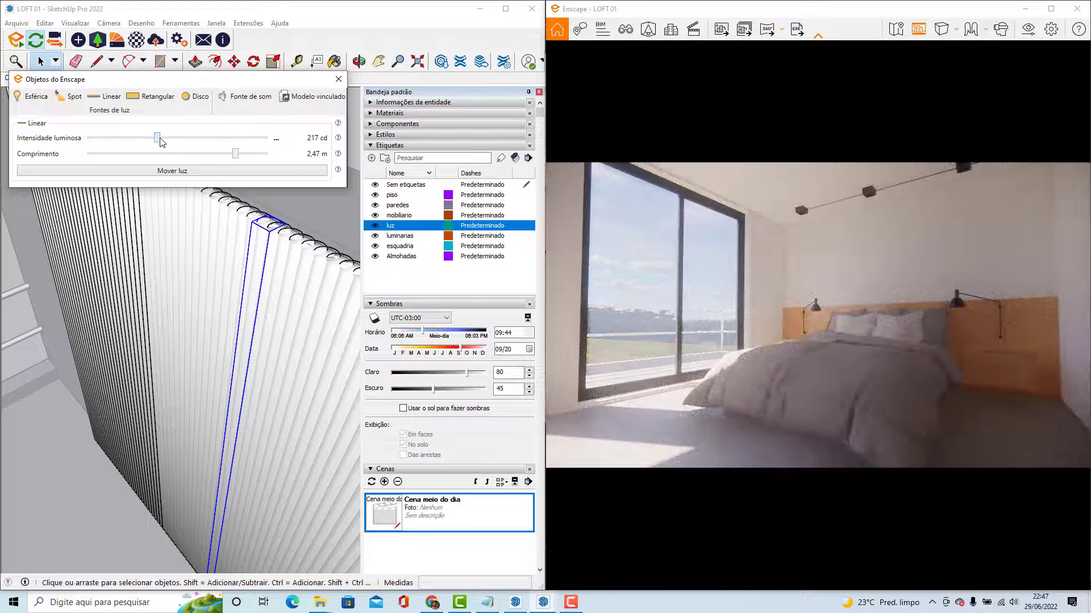
Step: Set the selected linear light's luminous intensity to exactly 18.353 cd and close the Enscape objects window
{"action": "left_click", "coordinate": [276, 139]}
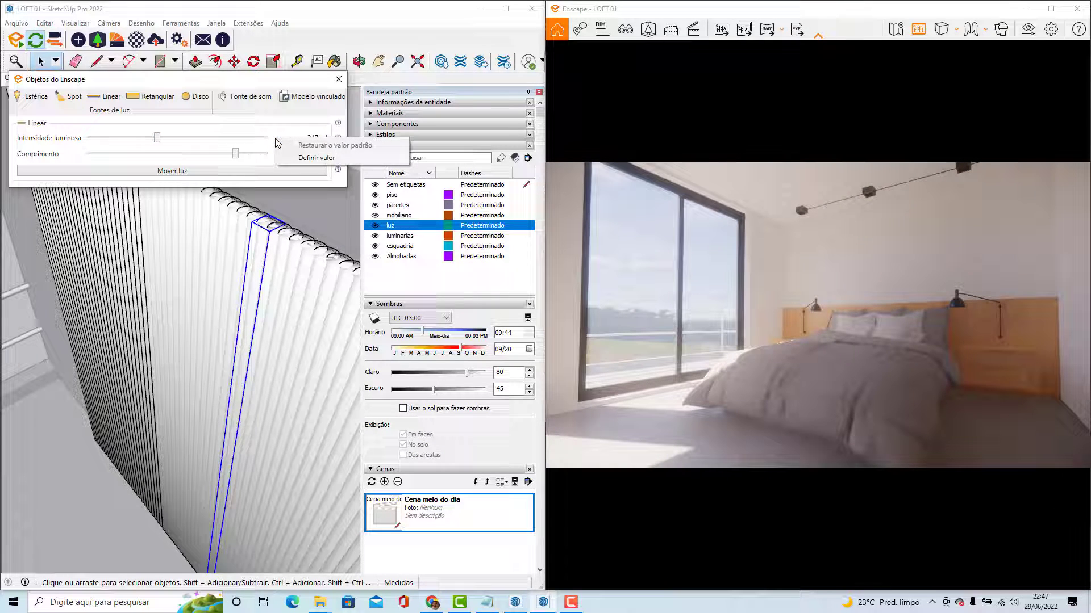
{"action": "left_click", "coordinate": [301, 158]}
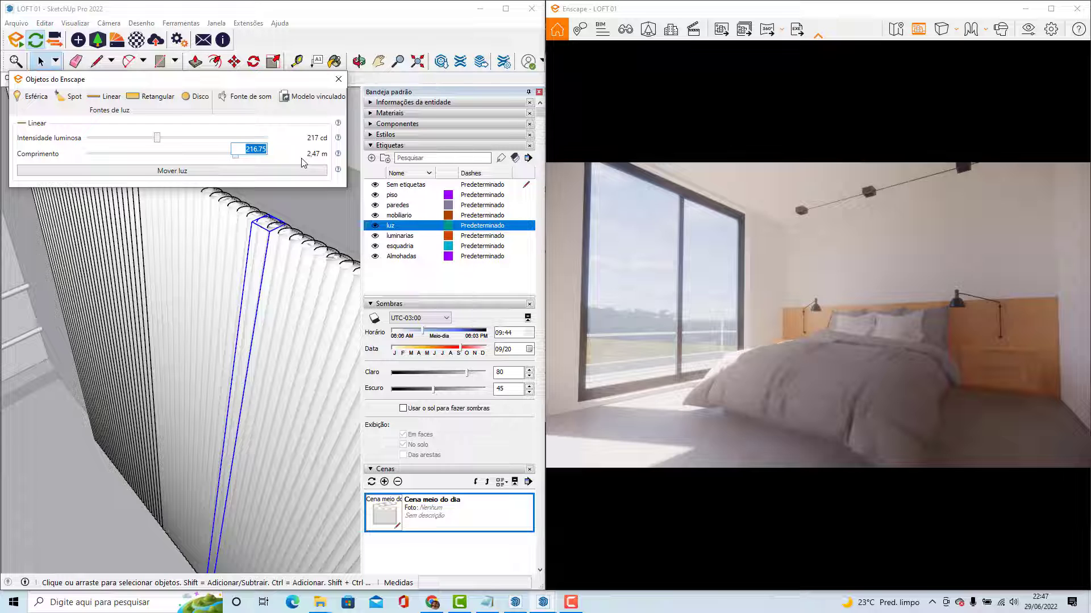
{"action": "type", "text": "18.353"}
{"action": "key", "text": "Return"}
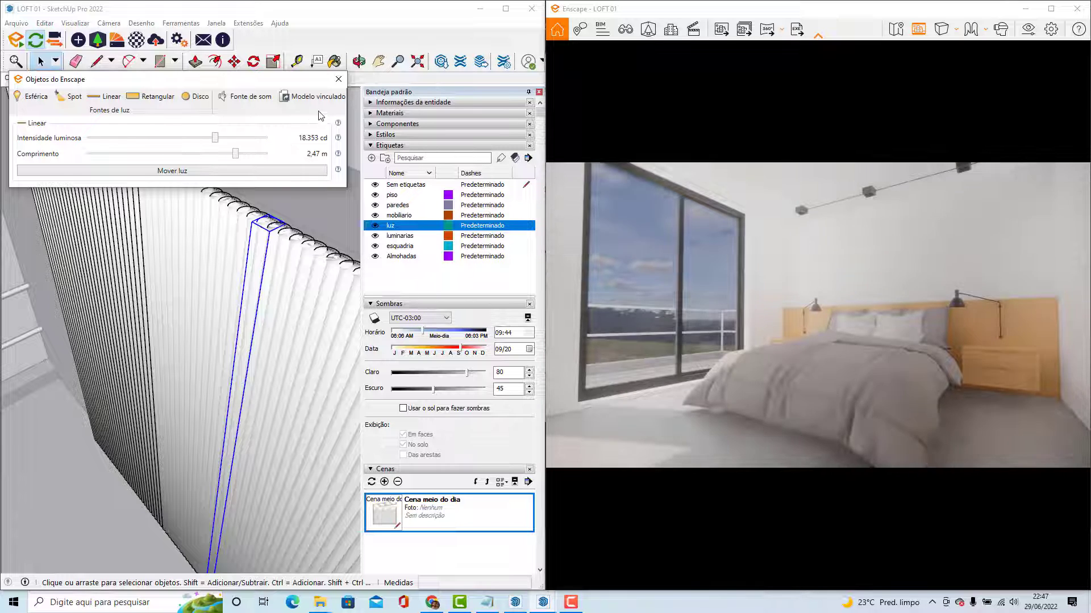
{"action": "left_click", "coordinate": [339, 79]}
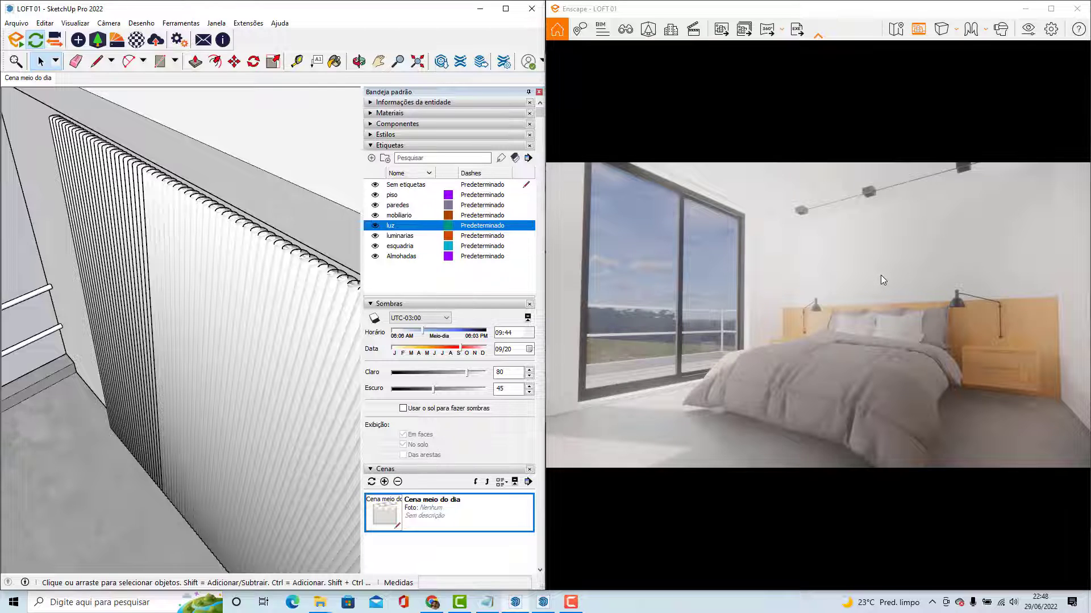
Step: Look around the bedroom render and return both viewports to the saved Cena meio do dia view
{"action": "mouse_move", "coordinate": [881, 275]}
{"action": "left_mouse_down"}
{"action": "mouse_move", "coordinate": [852, 277]}
{"action": "mouse_move", "coordinate": [878, 280]}
{"action": "left_mouse_up"}
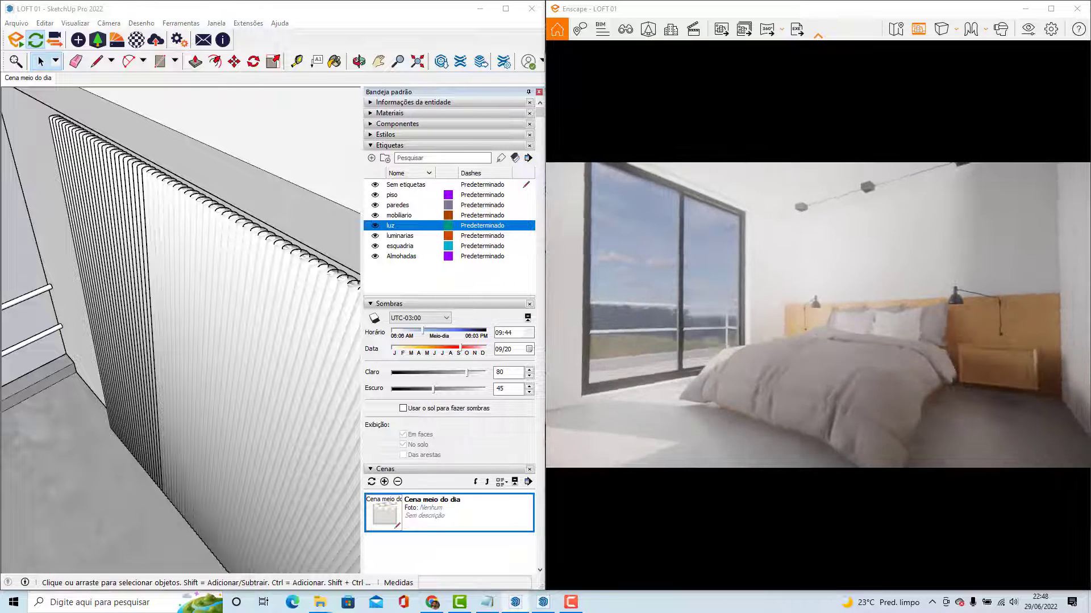
{"action": "mouse_move", "coordinate": [878, 279]}
{"action": "right_mouse_down"}
{"action": "mouse_move", "coordinate": [874, 301]}
{"action": "mouse_move", "coordinate": [872, 267]}
{"action": "mouse_move", "coordinate": [880, 273]}
{"action": "right_mouse_up"}
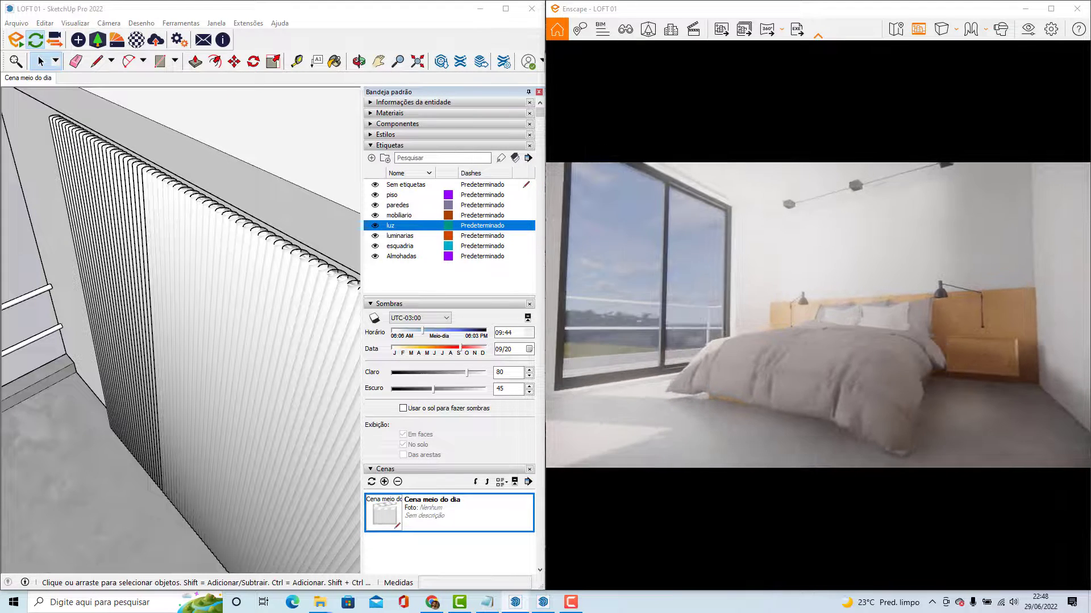
{"action": "left_click", "coordinate": [624, 28]}
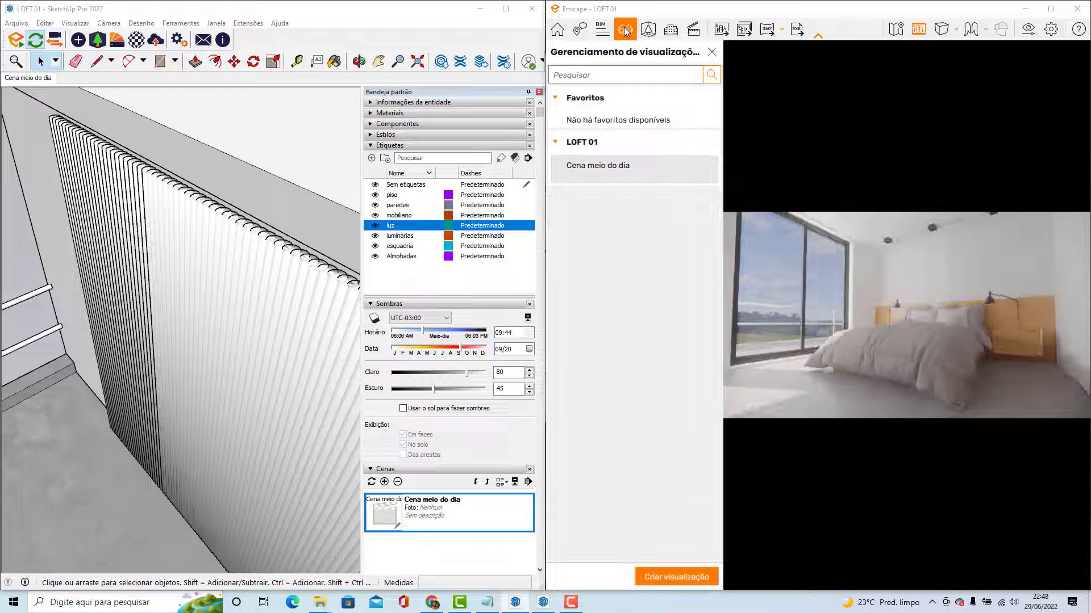
{"action": "left_click", "coordinate": [598, 168]}
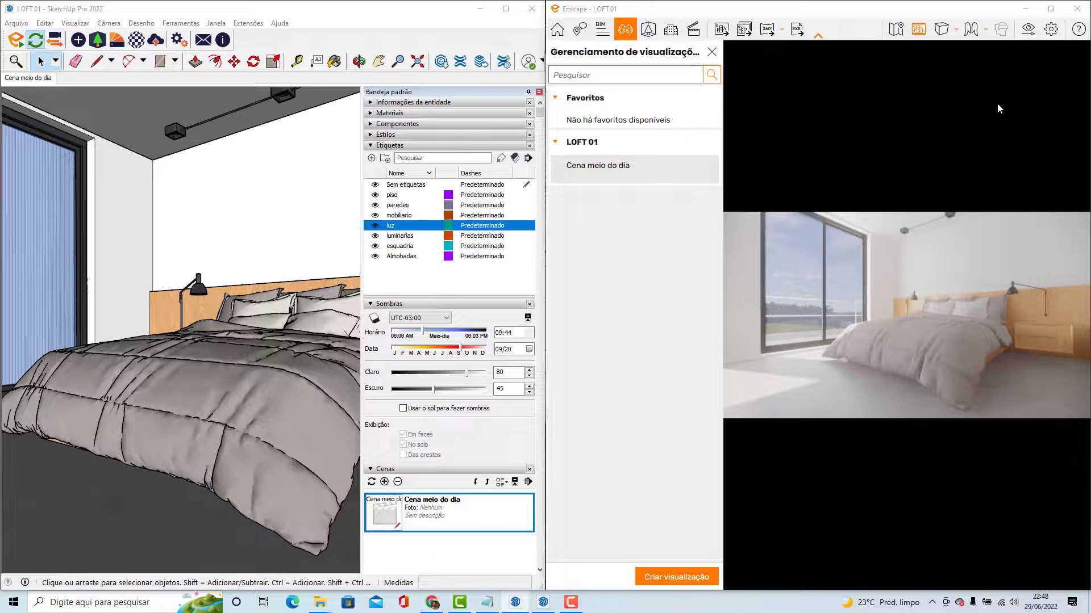
Step: Raise the meio do dia preset's rendering quality to Ultra and check its output resolution
{"action": "left_click", "coordinate": [1028, 30]}
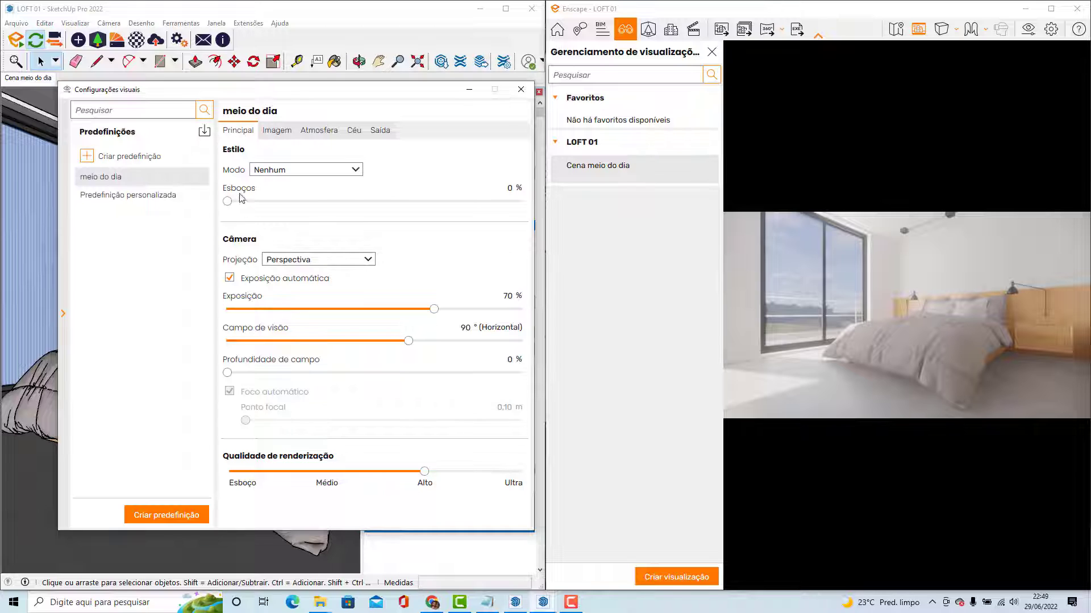
{"action": "left_click_drag", "start_coordinate": [423, 470], "coordinate": [521, 470]}
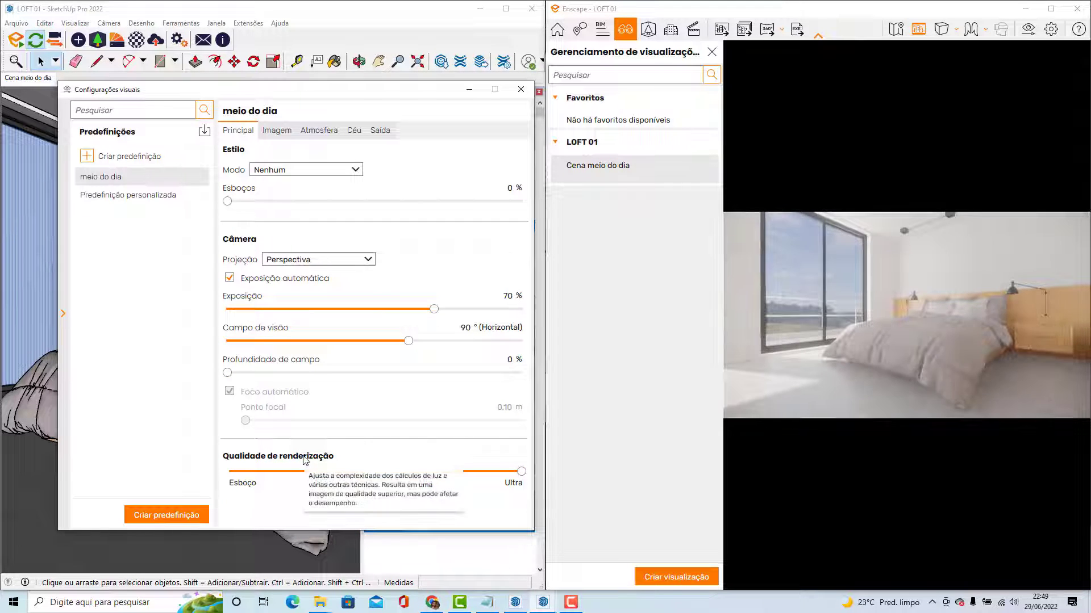
{"action": "left_click", "coordinate": [382, 132]}
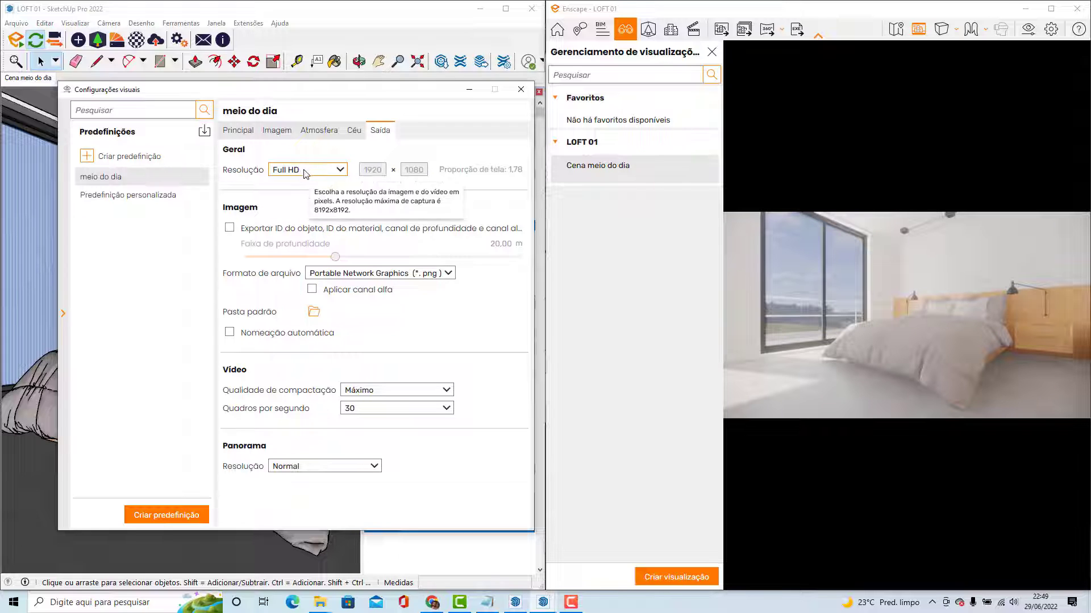
{"action": "left_click", "coordinate": [520, 90]}
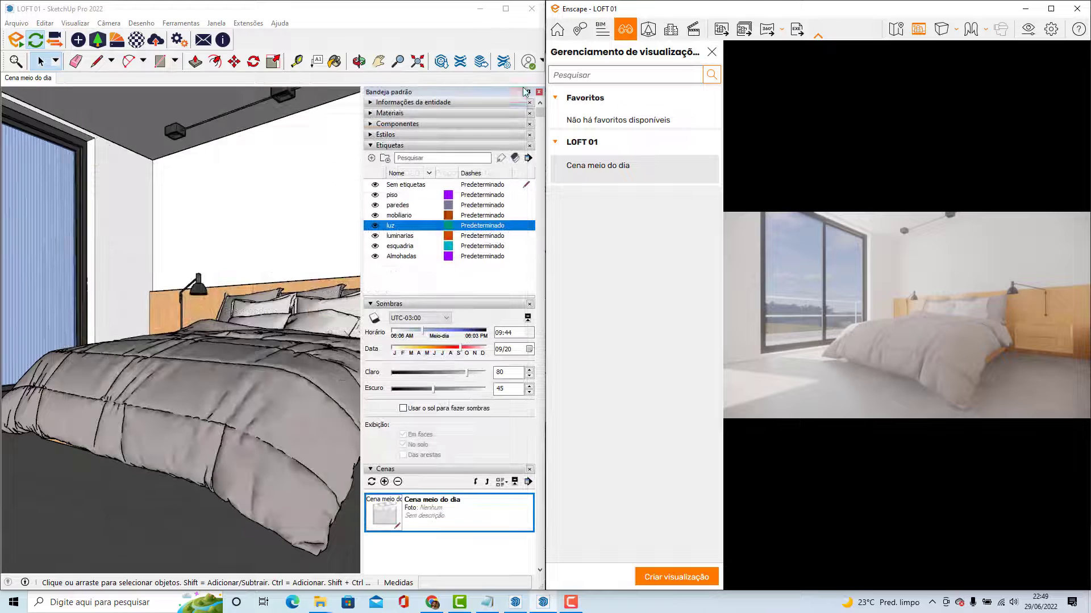
Step: Render the current view and save it as a JPEG image named "Cena diurna meio do dia"
{"action": "left_click", "coordinate": [725, 31]}
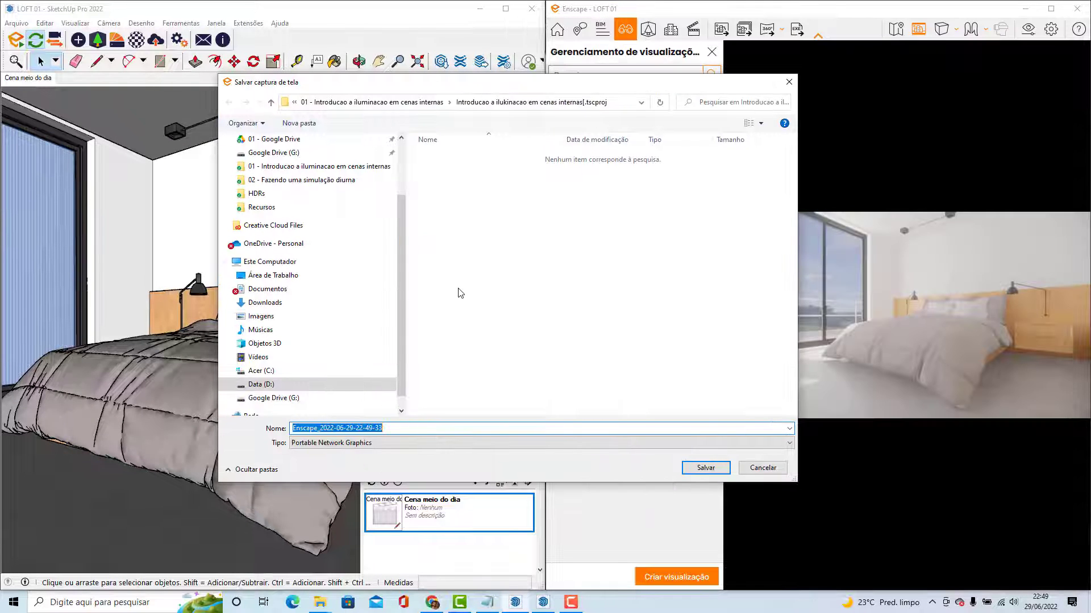
{"action": "type", "text": "Cena i"}
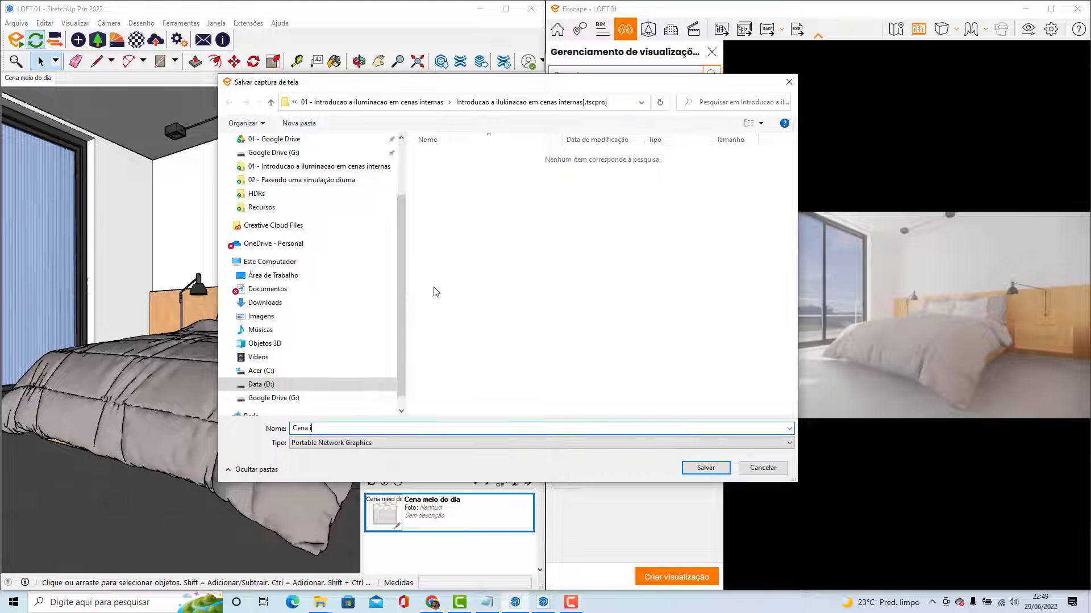
{"action": "key", "text": "BackSpace"}
{"action": "type", "text": "diurna meio do dia"}
{"action": "left_click", "coordinate": [415, 444]}
{"action": "left_click", "coordinate": [382, 464]}
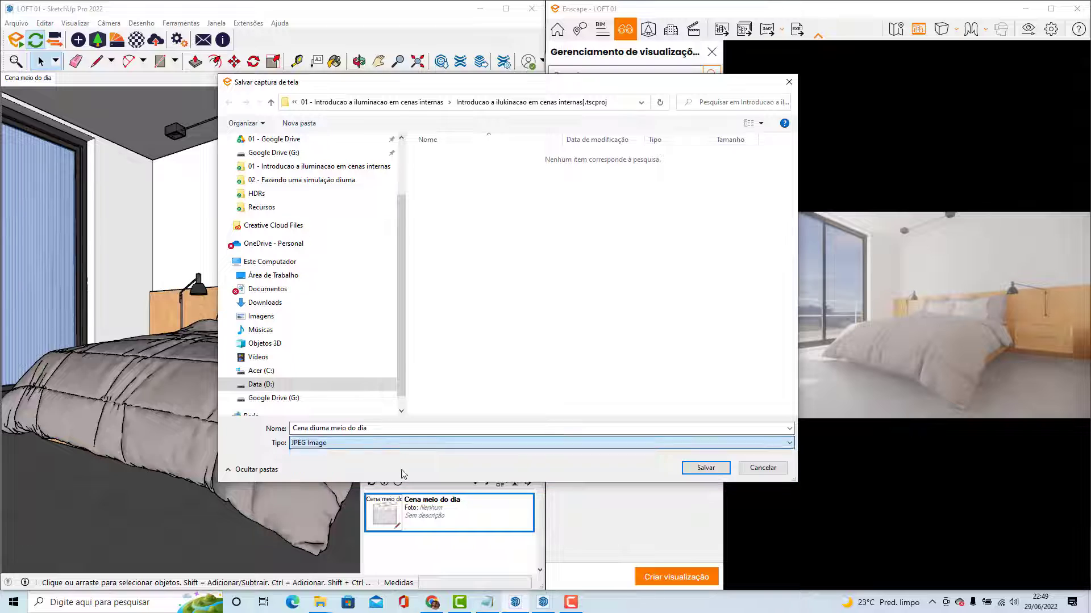
{"action": "left_click", "coordinate": [705, 467]}
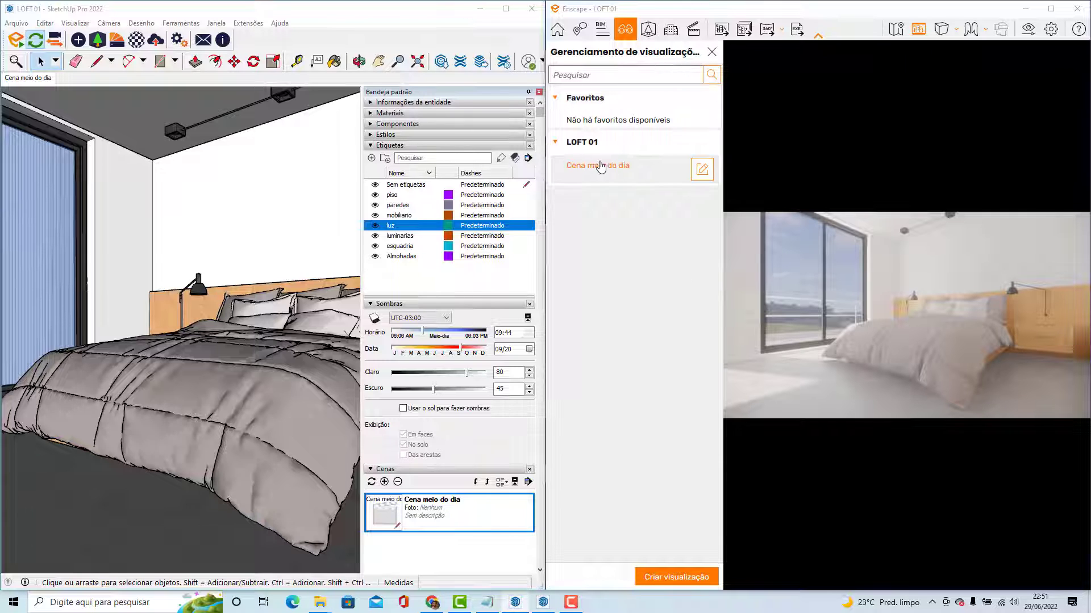
Step: Link the meio do dia visual preset to the Cena meio do dia view and test it by reloading the view
{"action": "left_click", "coordinate": [710, 171]}
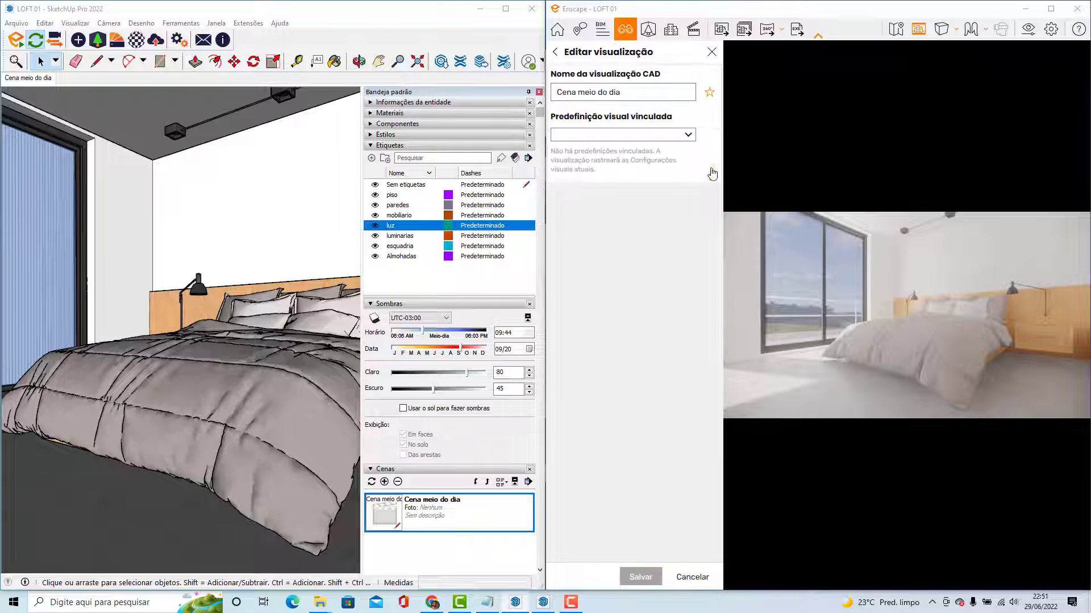
{"action": "left_click", "coordinate": [687, 135]}
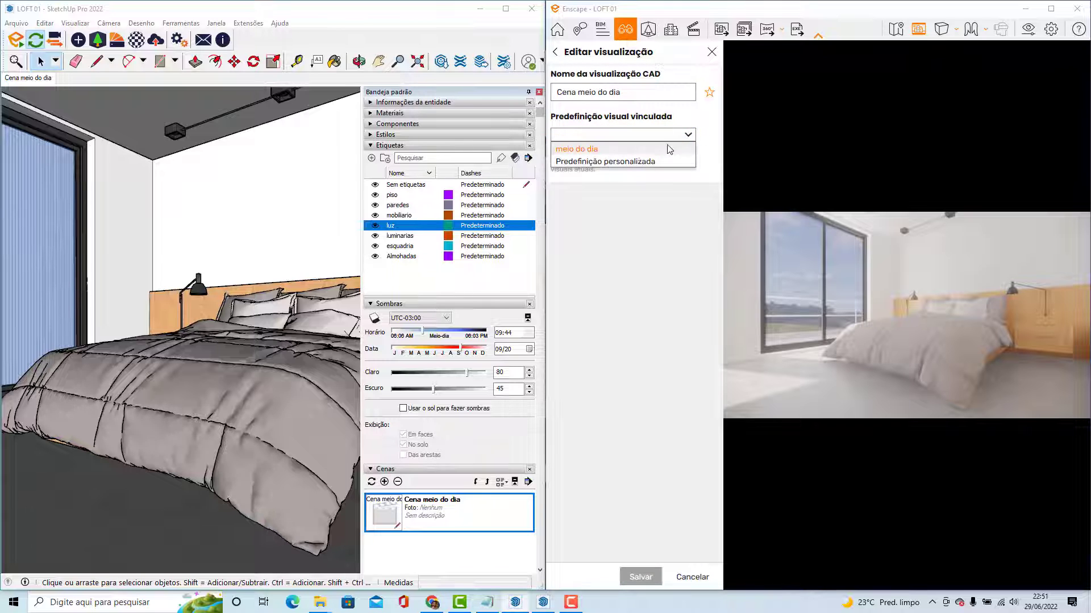
{"action": "left_click", "coordinate": [572, 150]}
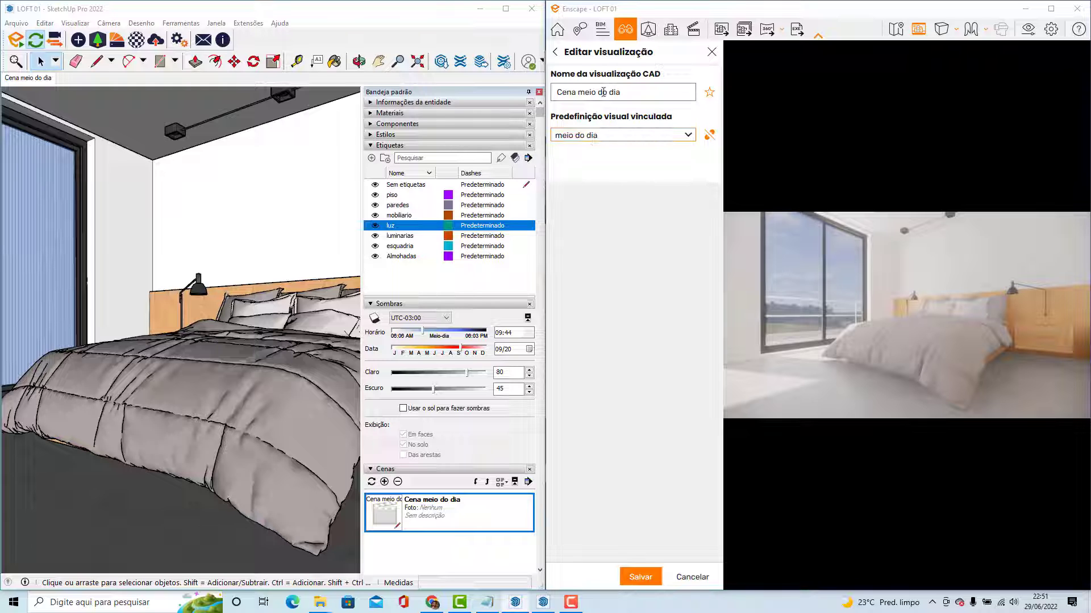
{"action": "left_click", "coordinate": [640, 577]}
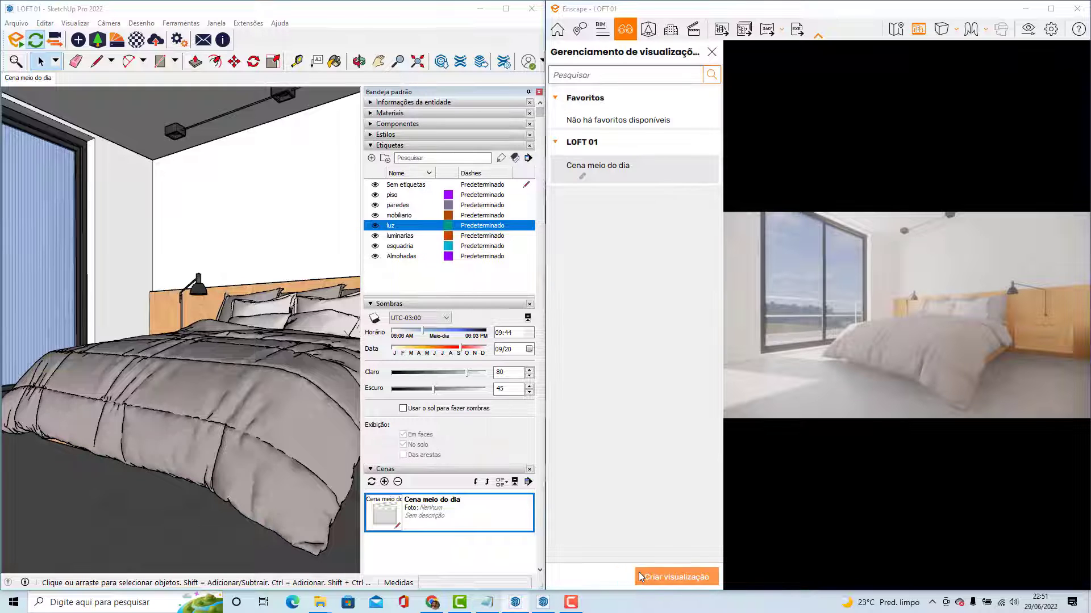
{"action": "right_click_drag", "start_coordinate": [906, 306], "coordinate": [904, 341]}
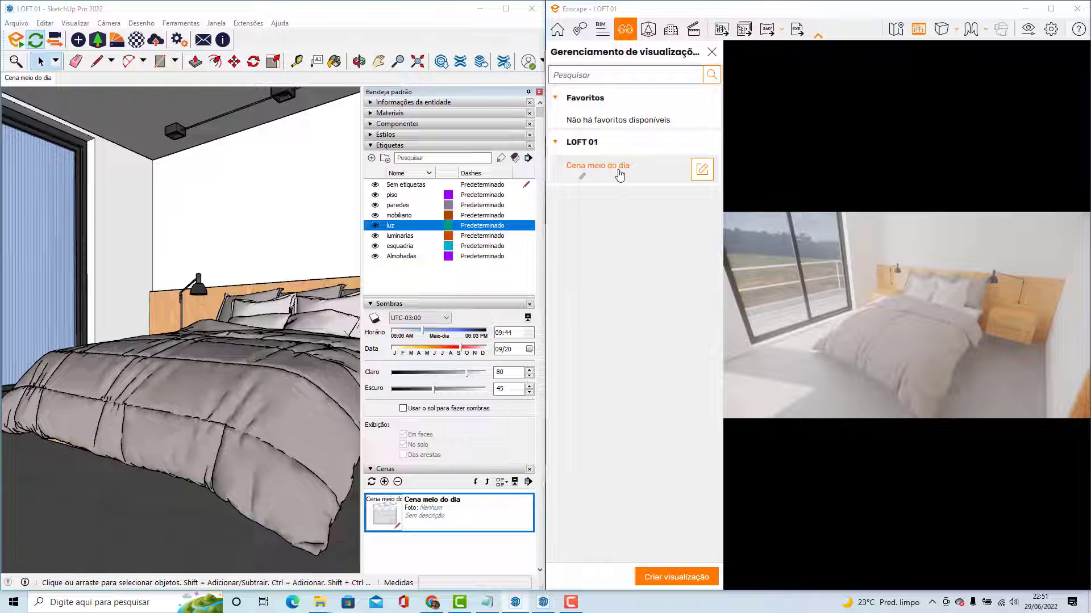
{"action": "left_click", "coordinate": [619, 169]}
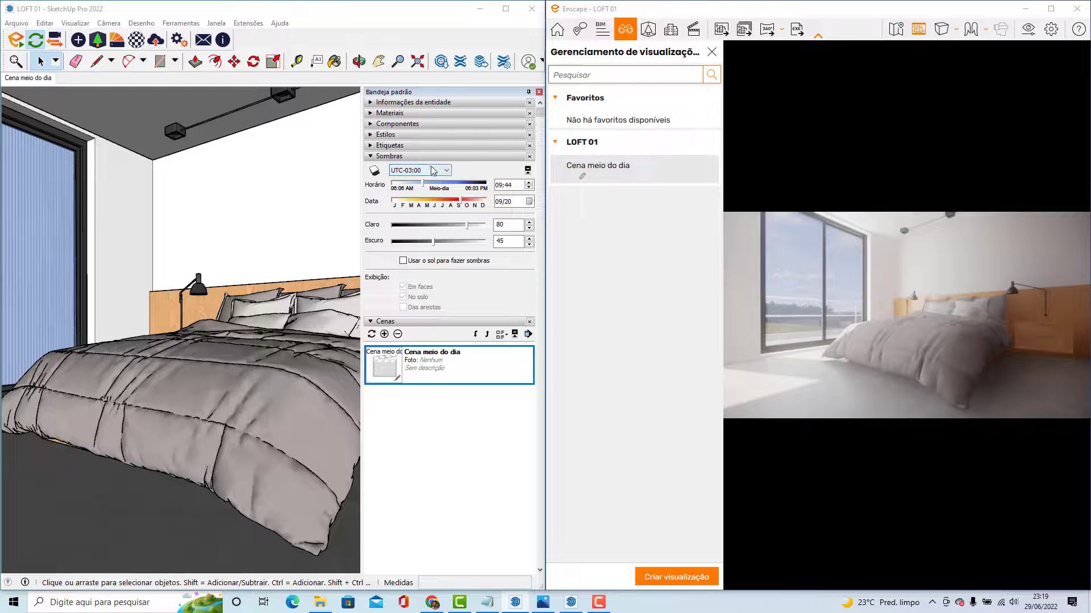
Step: Adjust the shadow settings to 06:21 on 11/27 for low, warm sunlight through the balcony windows
{"action": "left_click", "coordinate": [390, 156]}
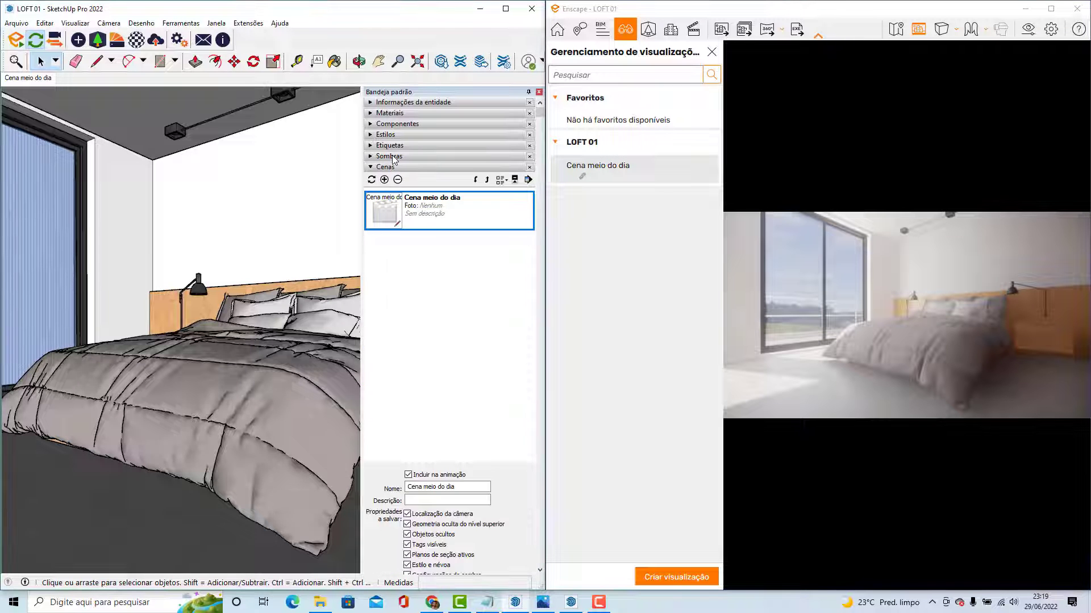
{"action": "left_click", "coordinate": [391, 156]}
{"action": "left_click_drag", "start_coordinate": [422, 186], "coordinate": [488, 201]}
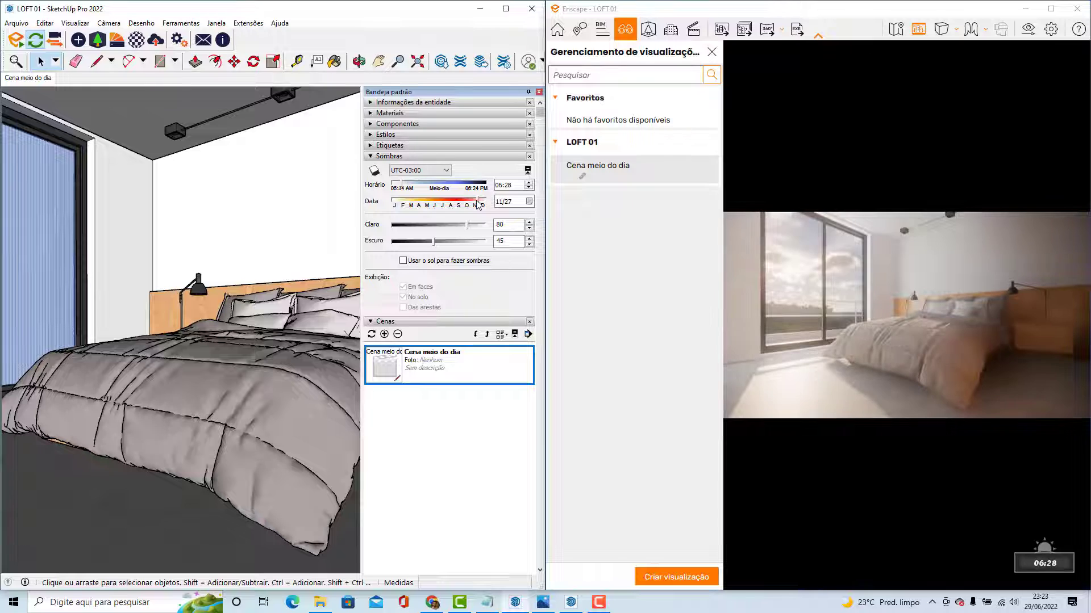
{"action": "left_click_drag", "start_coordinate": [480, 204], "coordinate": [478, 201]}
{"action": "left_click_drag", "start_coordinate": [401, 184], "coordinate": [400, 184]}
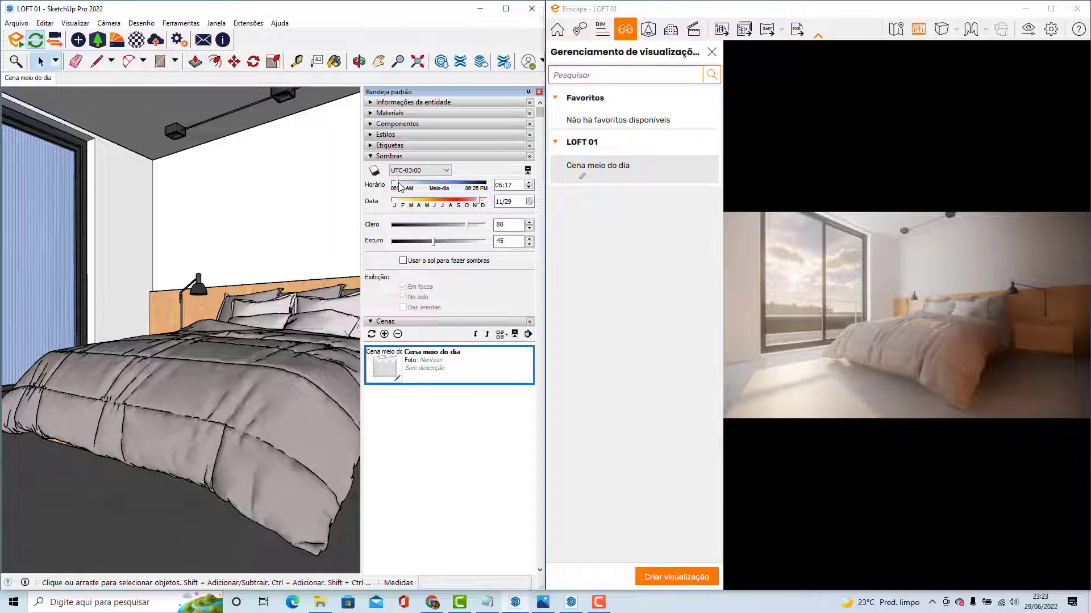
{"action": "left_click_drag", "start_coordinate": [478, 201], "coordinate": [476, 202]}
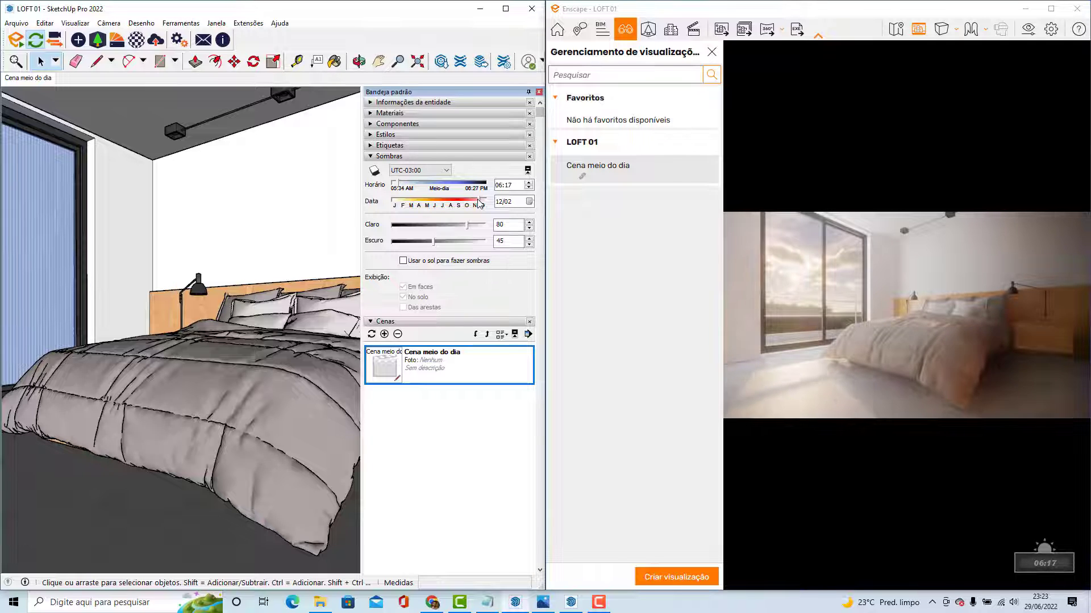
{"action": "left_click_drag", "start_coordinate": [398, 186], "coordinate": [400, 186]}
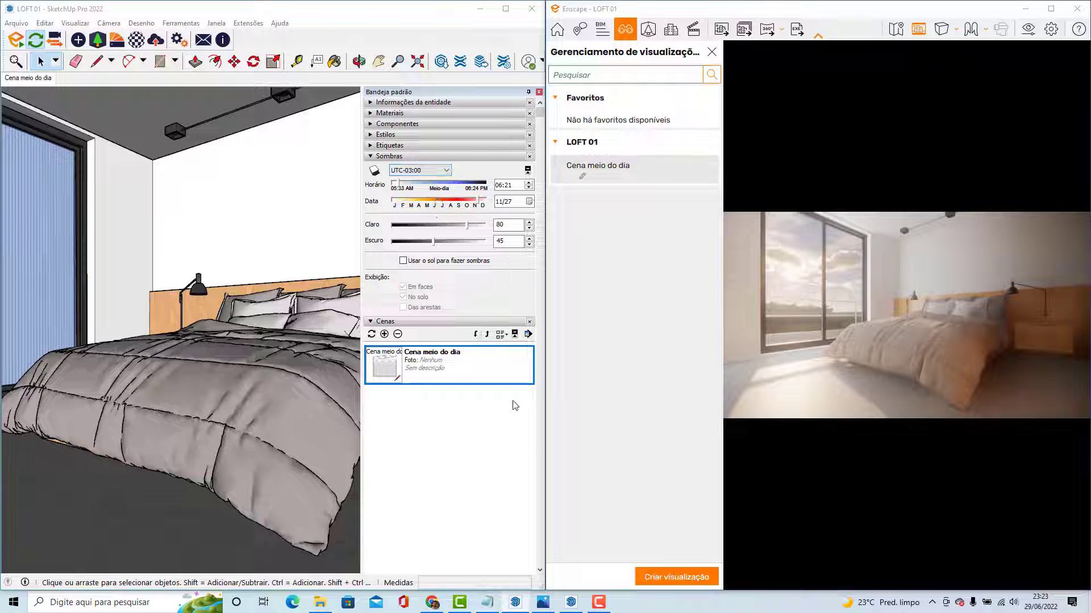
Step: Create an Enscape view named "Cena por do sol" and switch back to the Cena meio do dia view
{"action": "left_click", "coordinate": [652, 580]}
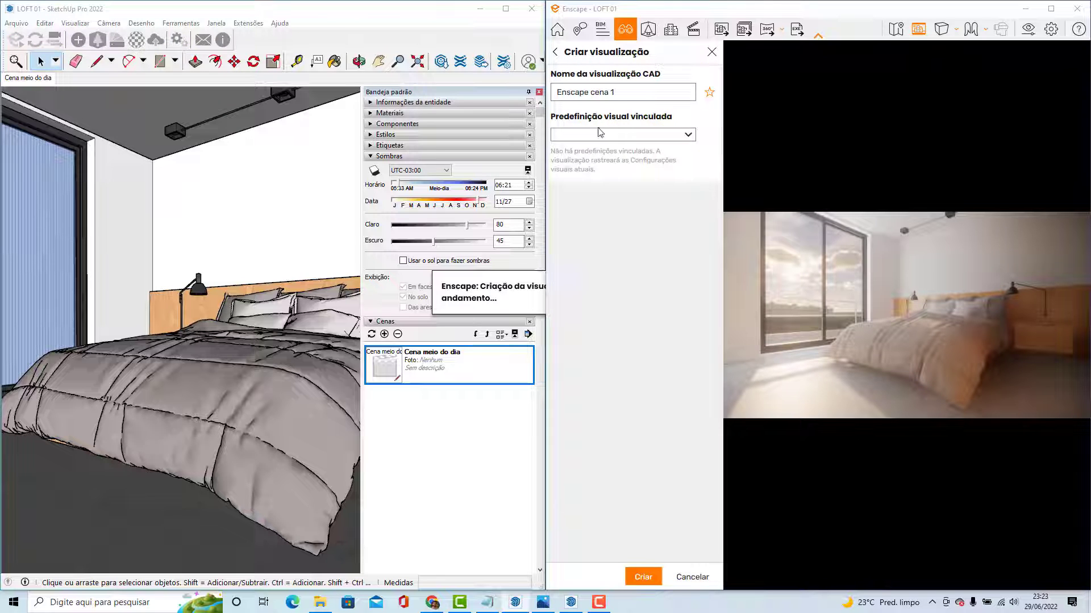
{"action": "left_click_drag", "start_coordinate": [616, 93], "coordinate": [526, 93]}
{"action": "type", "text": "Cena por do sol"}
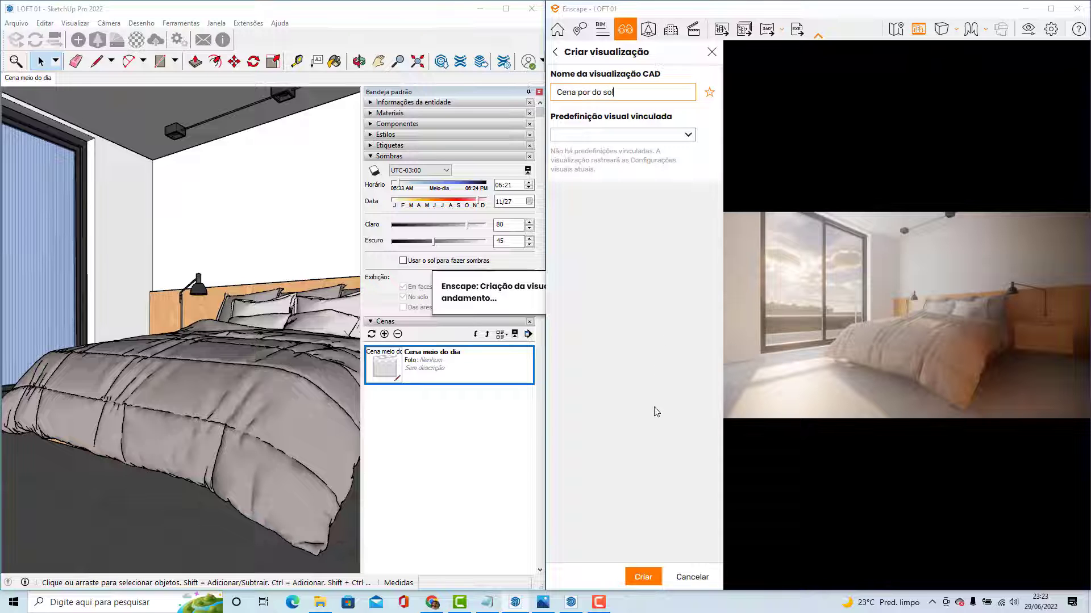
{"action": "left_click", "coordinate": [643, 577]}
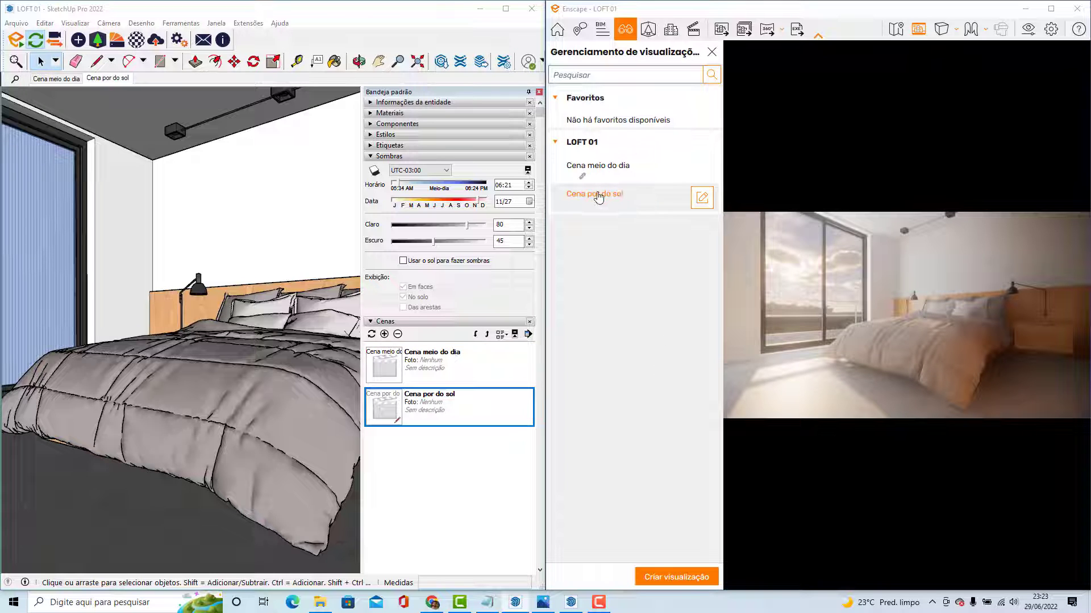
{"action": "left_click", "coordinate": [599, 168]}
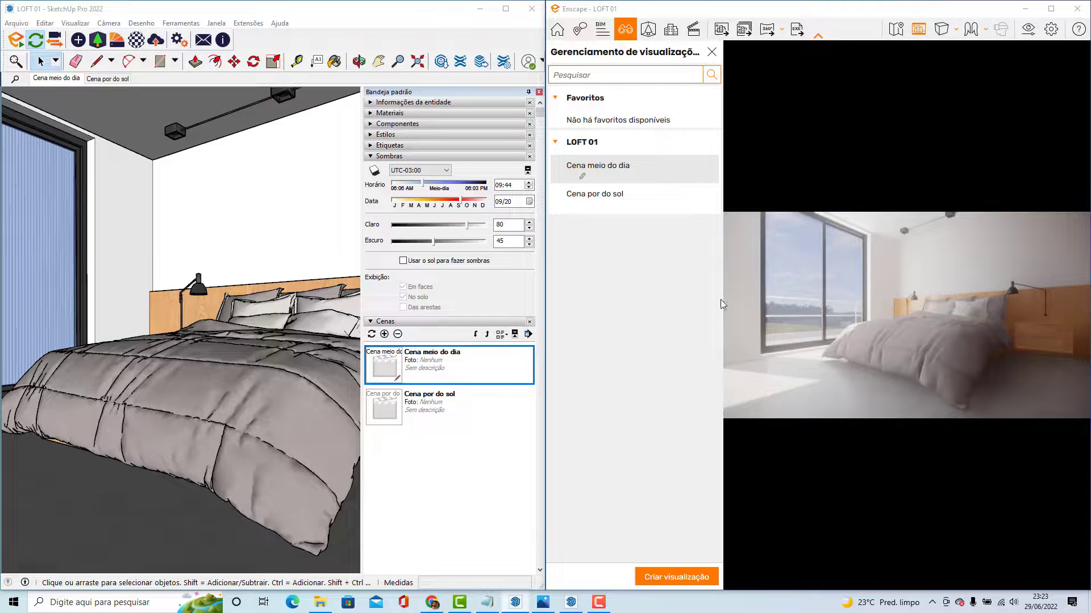
Step: Load the Cena por do sol view and create a visual preset named "por do sol"
{"action": "left_click", "coordinate": [599, 195]}
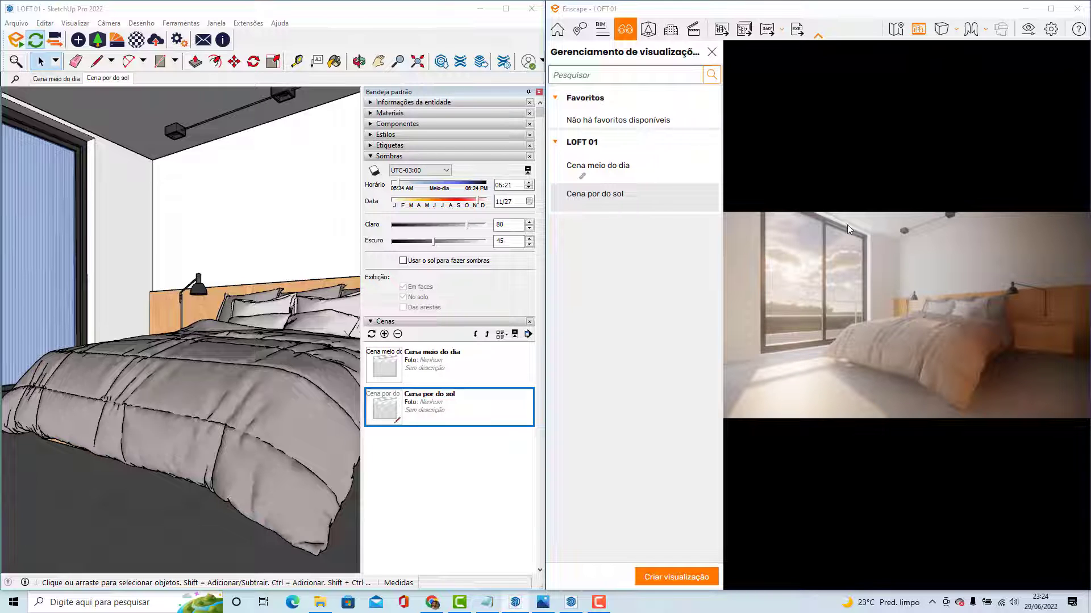
{"action": "left_click", "coordinate": [712, 53]}
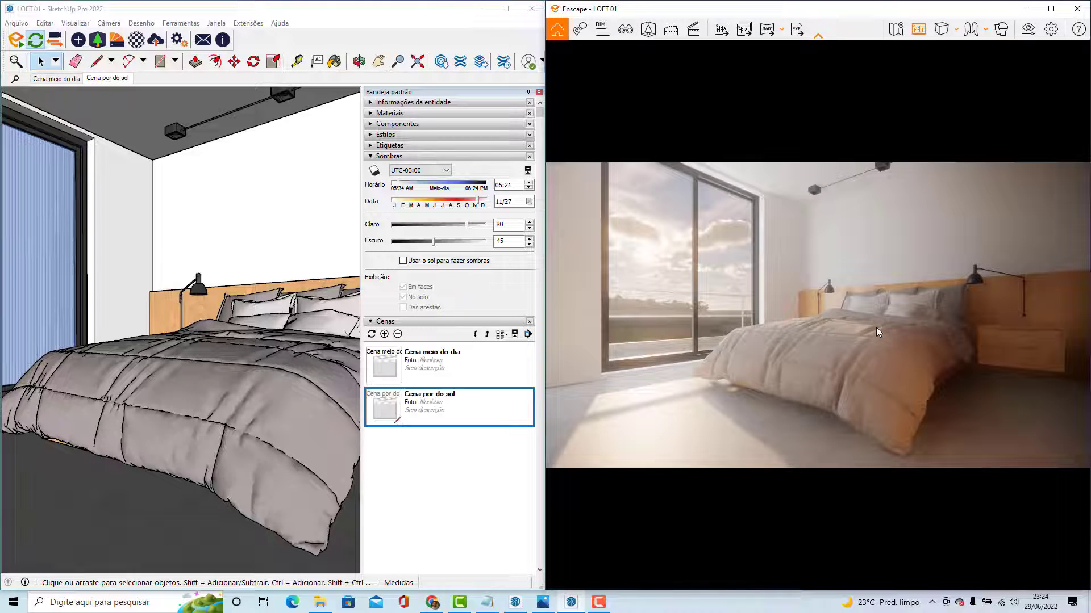
{"action": "left_click", "coordinate": [1027, 33]}
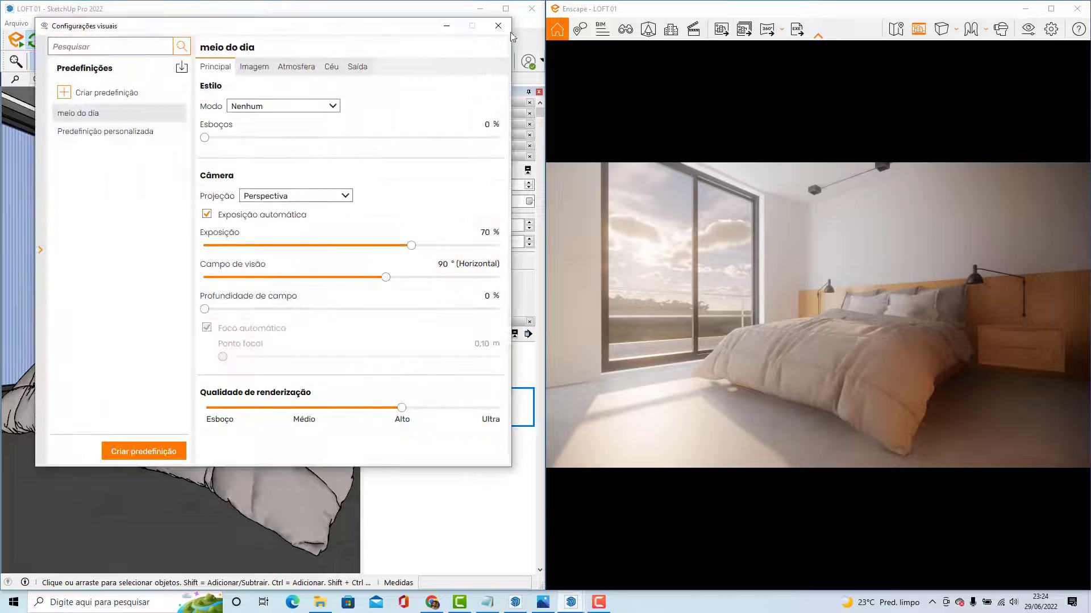
{"action": "left_click_drag", "start_coordinate": [389, 26], "coordinate": [392, 94]}
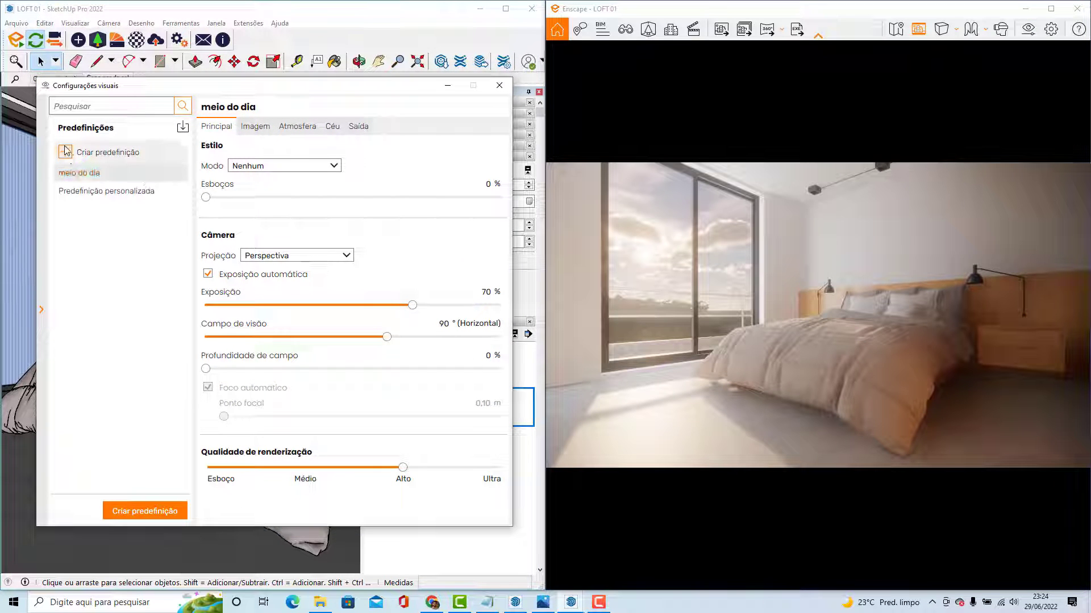
{"action": "left_click", "coordinate": [67, 153]}
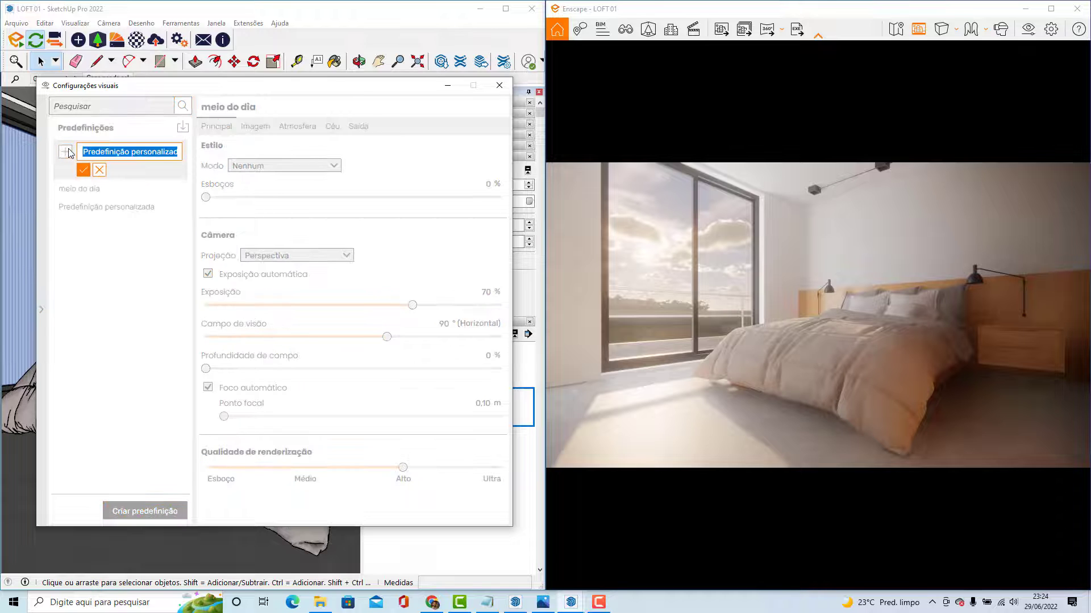
{"action": "type", "text": "por"}
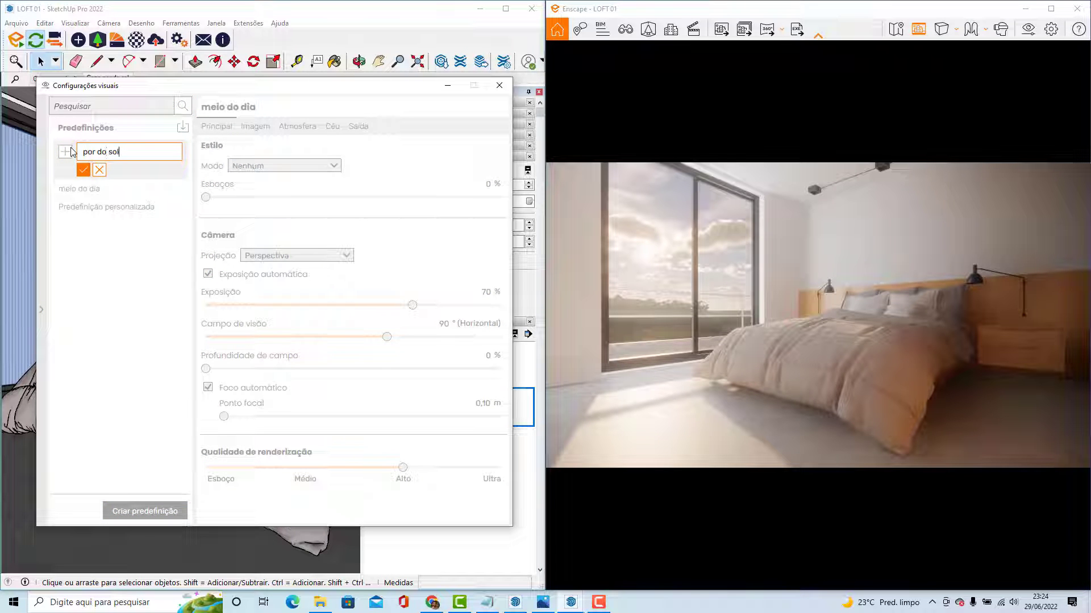
{"action": "type", "text": " do sol"}
{"action": "left_click", "coordinate": [83, 170]}
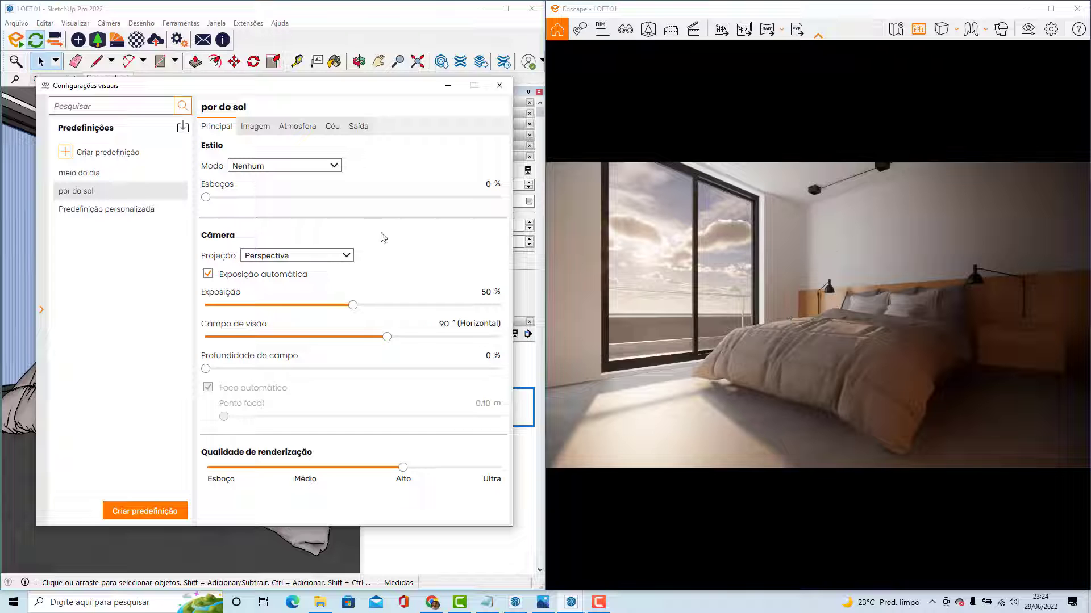
Step: In the por do sol preset, set exposure to 45%, highlights to 23%, shadows to 20%, colour temperature to 3.134 K and Incandescência to 46%
{"action": "left_click_drag", "start_coordinate": [352, 307], "coordinate": [340, 306]}
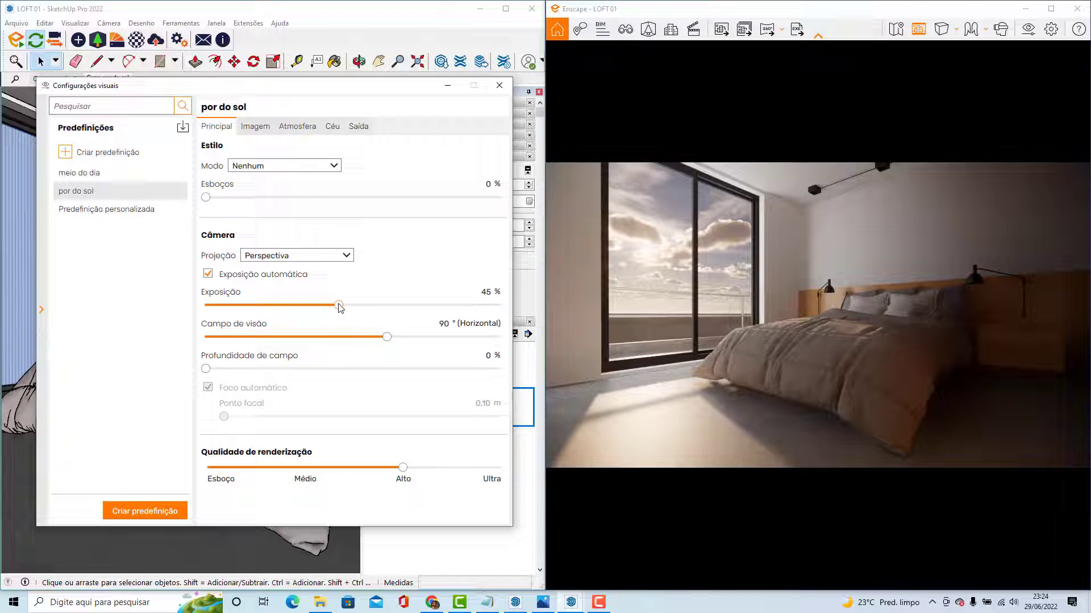
{"action": "left_click", "coordinate": [257, 128]}
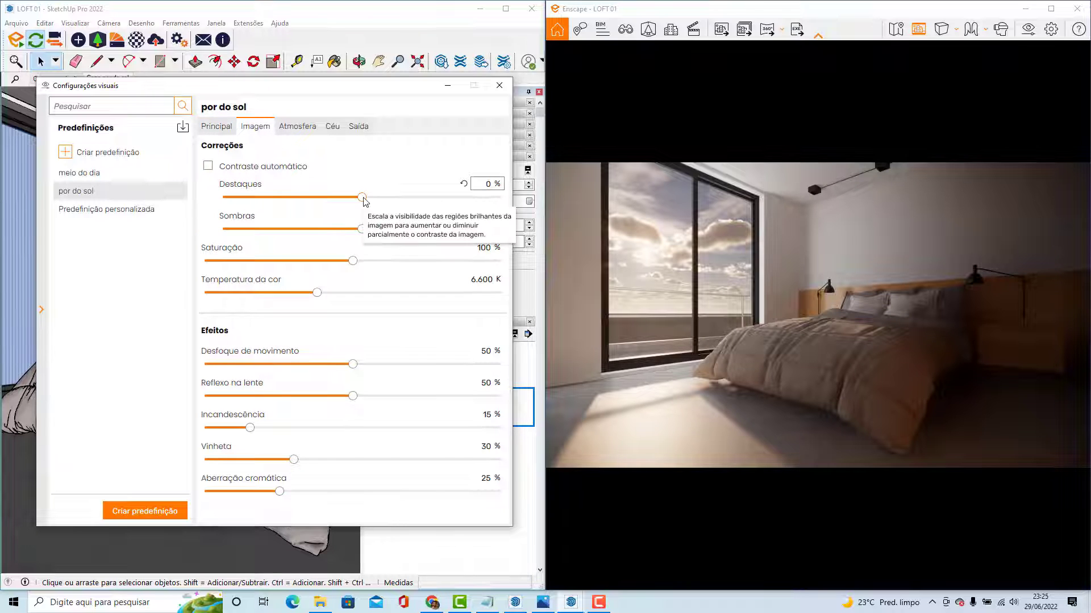
{"action": "left_click_drag", "start_coordinate": [363, 198], "coordinate": [393, 198]}
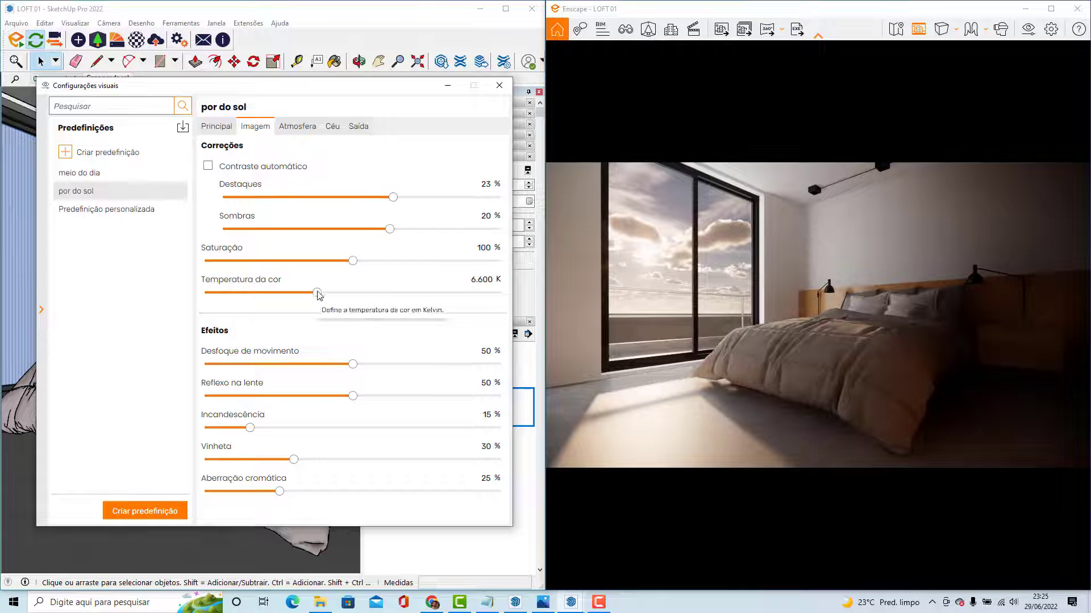
{"action": "left_click_drag", "start_coordinate": [316, 292], "coordinate": [243, 293]}
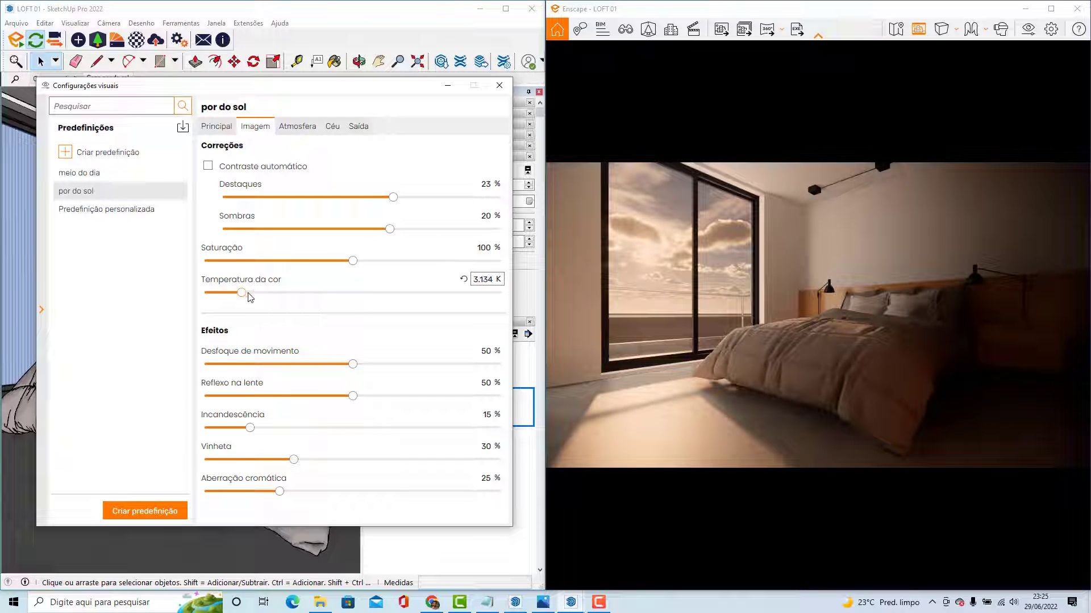
{"action": "left_click_drag", "start_coordinate": [250, 428], "coordinate": [344, 428]}
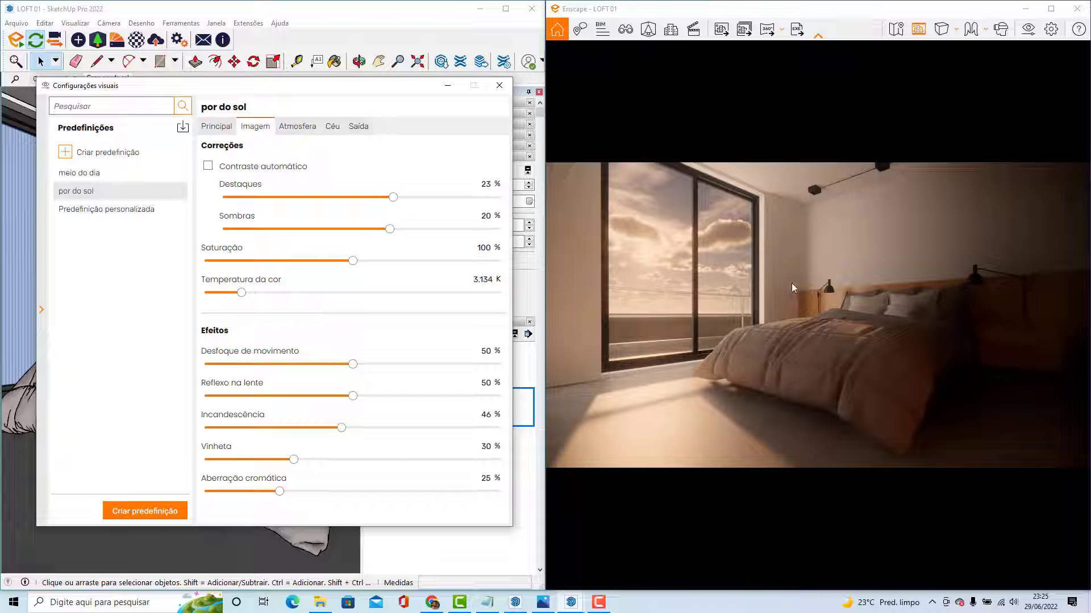
Step: Preview the bedroom lighting in the Branco style mode and restore the mode to Nenhum
{"action": "left_click", "coordinate": [216, 127]}
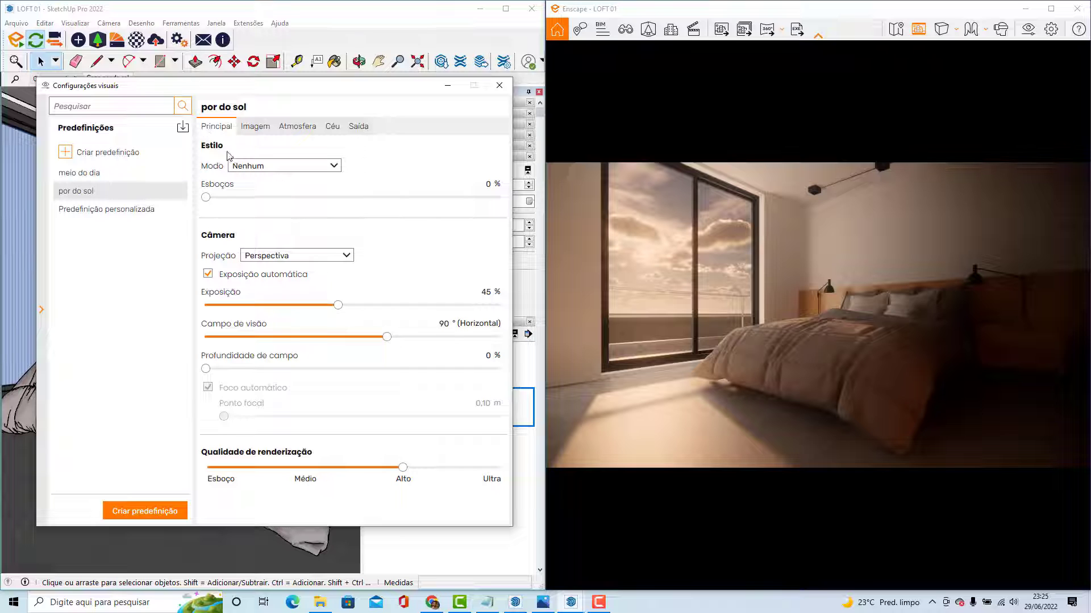
{"action": "left_click", "coordinate": [267, 166]}
{"action": "left_click", "coordinate": [262, 191]}
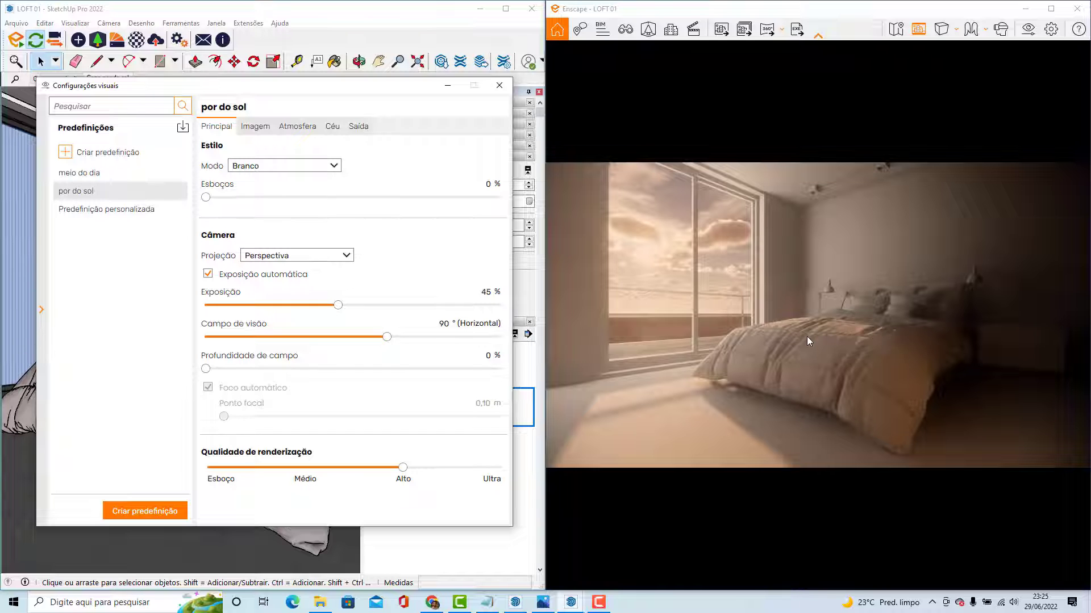
{"action": "left_click", "coordinate": [287, 167]}
{"action": "left_click", "coordinate": [277, 179]}
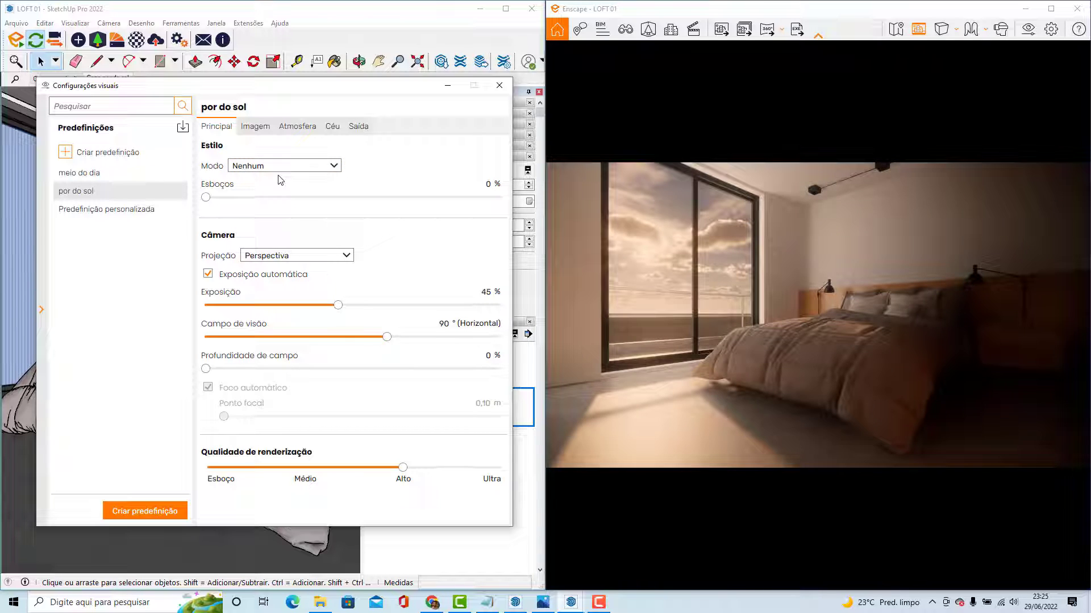
Step: Soften the sun shadows in the por do sol preset by setting Nitidez da sombra to 20%
{"action": "left_click", "coordinate": [256, 126]}
{"action": "left_click", "coordinate": [298, 127]}
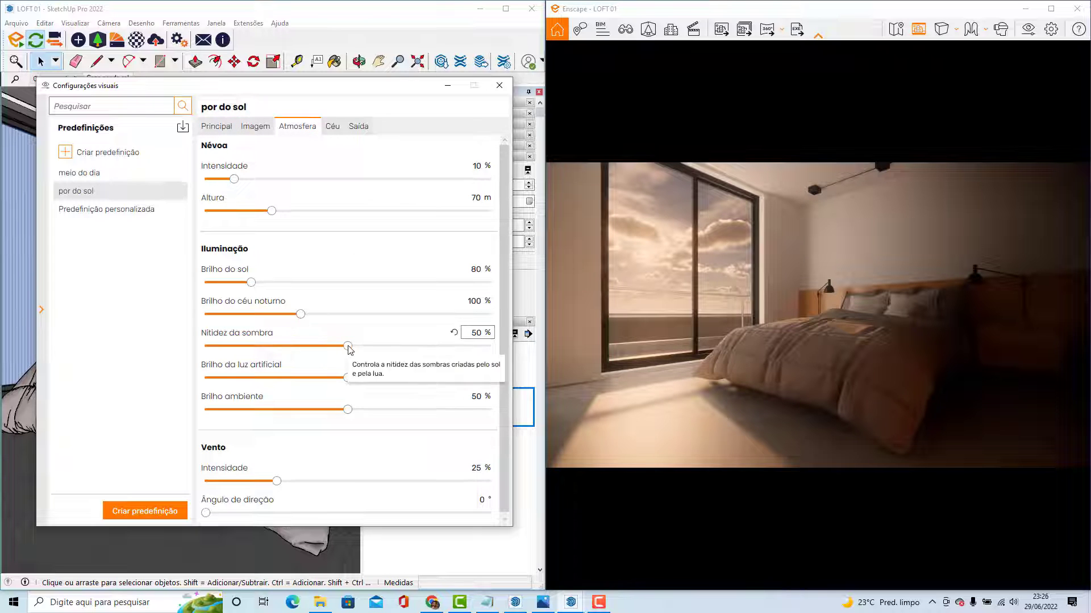
{"action": "left_click_drag", "start_coordinate": [348, 346], "coordinate": [264, 352]}
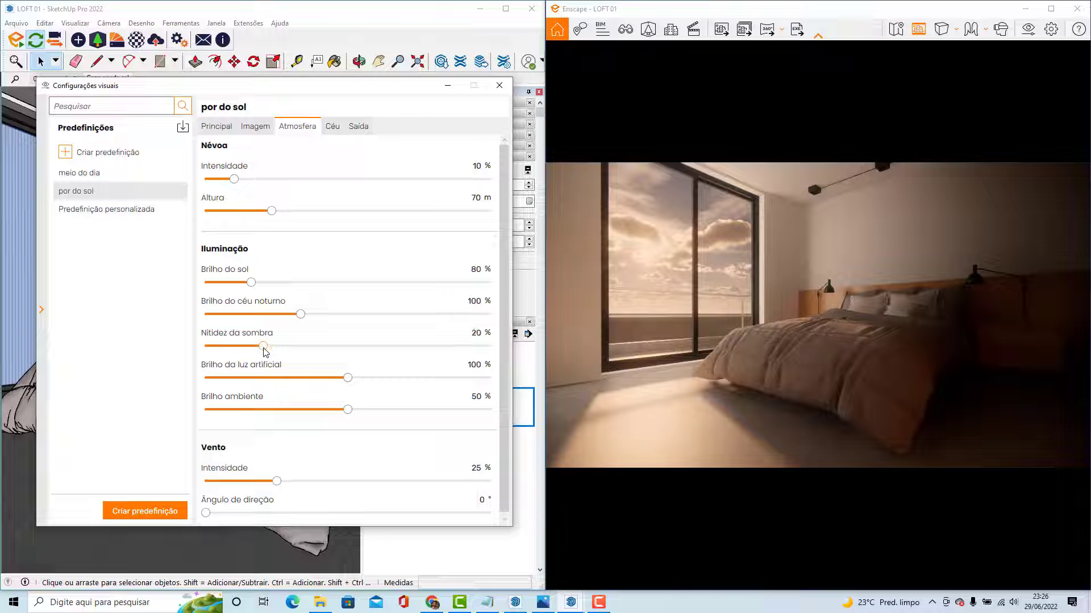
Step: Set the preset's horizon source to Floresta and rotate it to bring trees into the window view
{"action": "left_click", "coordinate": [333, 126]}
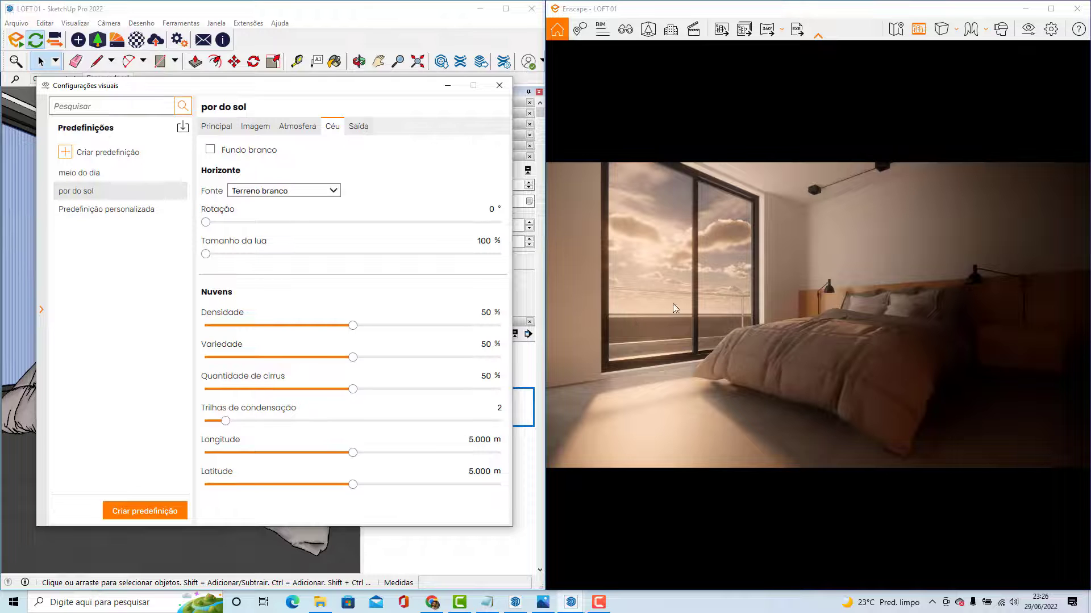
{"action": "left_click", "coordinate": [300, 194]}
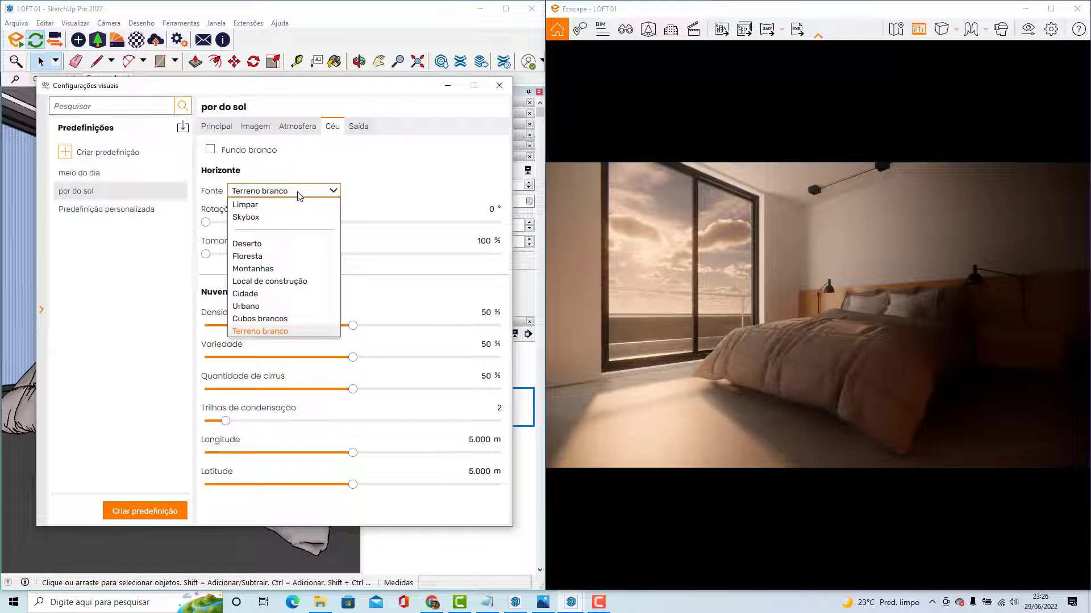
{"action": "left_click", "coordinate": [267, 256]}
{"action": "left_click_drag", "start_coordinate": [206, 222], "coordinate": [419, 223]}
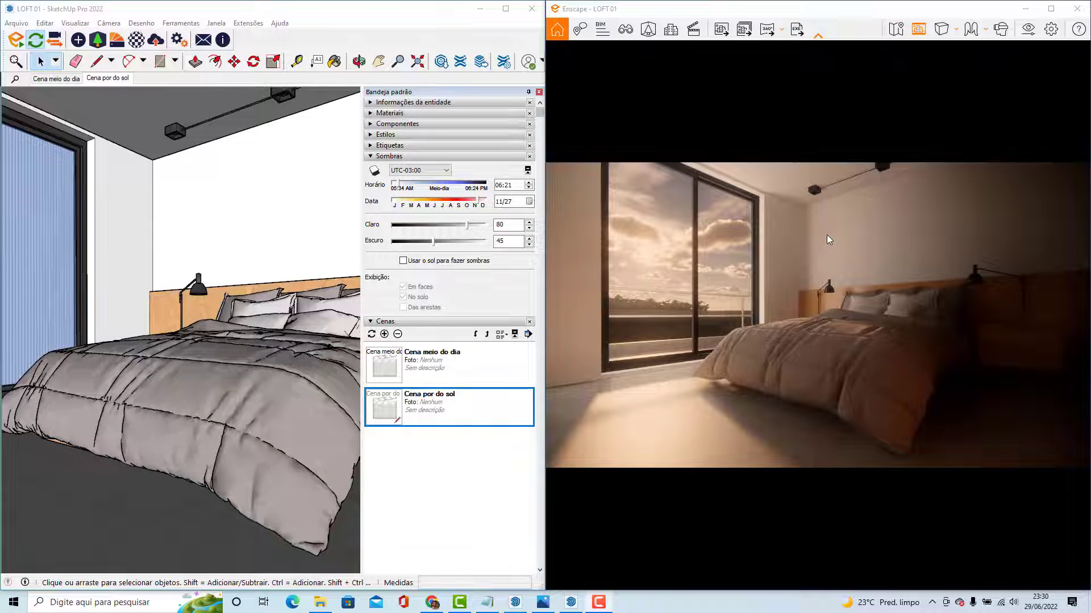
Step: Raise the por do sol preset's rendering quality to Ultra
{"action": "left_click", "coordinate": [1028, 28]}
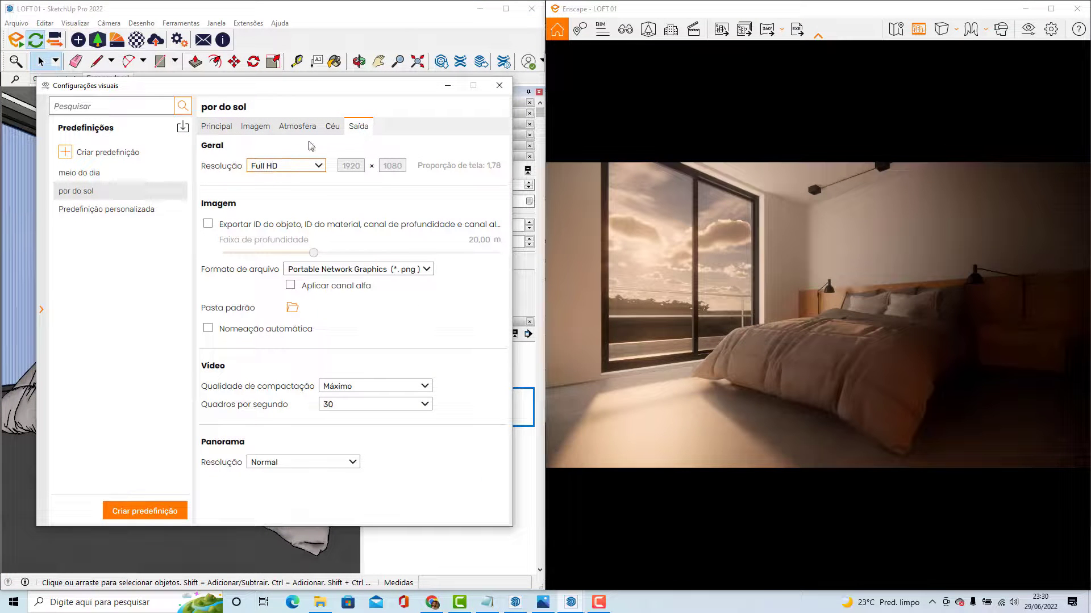
{"action": "left_click", "coordinate": [225, 131]}
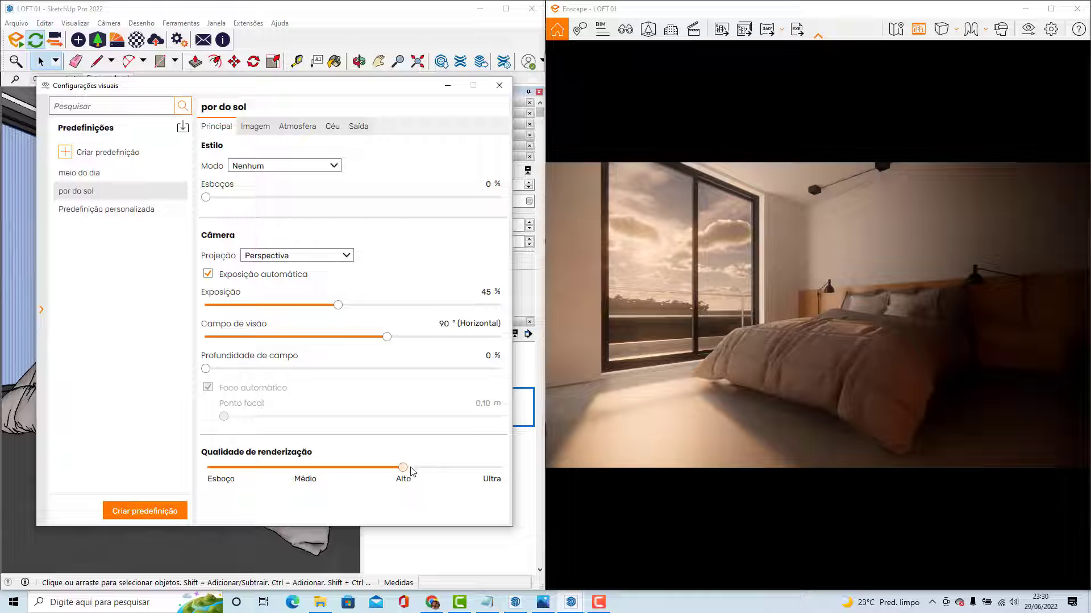
{"action": "left_click_drag", "start_coordinate": [404, 467], "coordinate": [499, 467]}
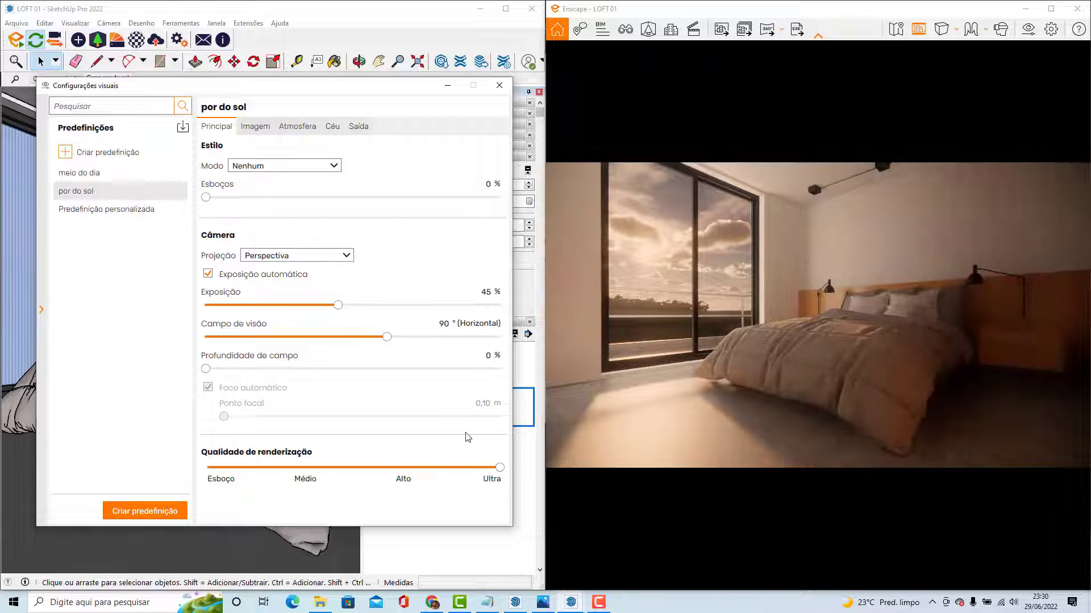
Step: Render the sunset view and save it as the JPEG image "Cena diurna por o sol", replacing the existing file
{"action": "left_click", "coordinate": [724, 29]}
{"action": "left_click", "coordinate": [462, 168]}
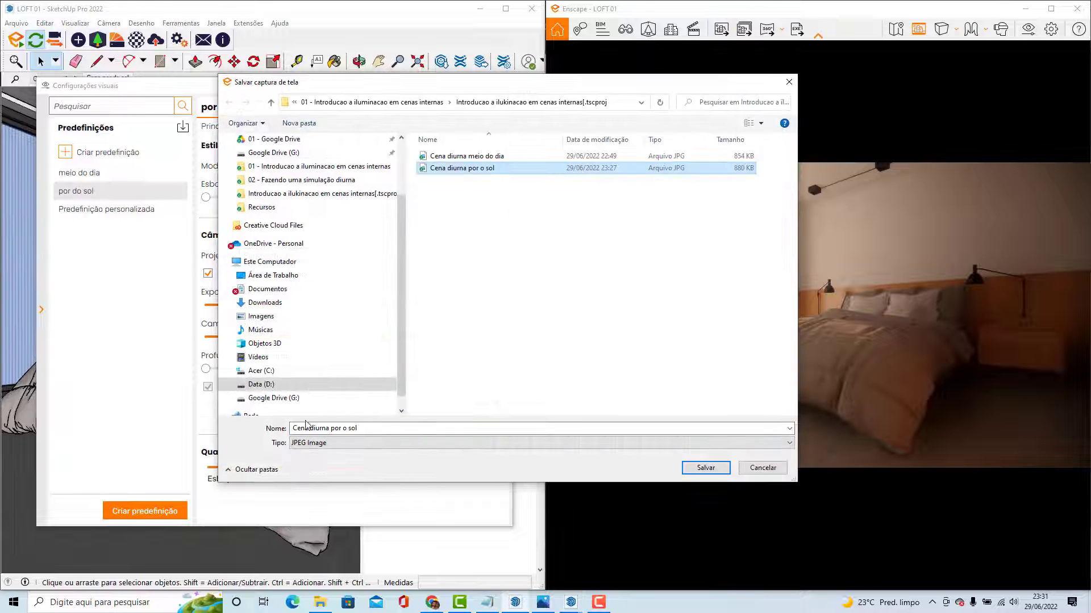
{"action": "left_click", "coordinate": [322, 427]}
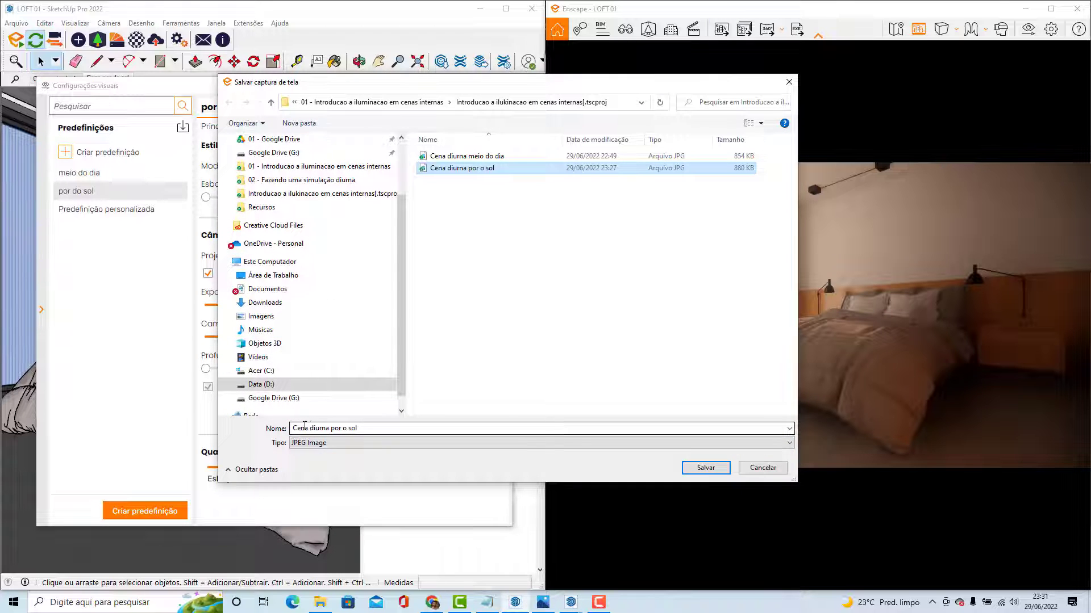
{"action": "key", "text": "Return"}
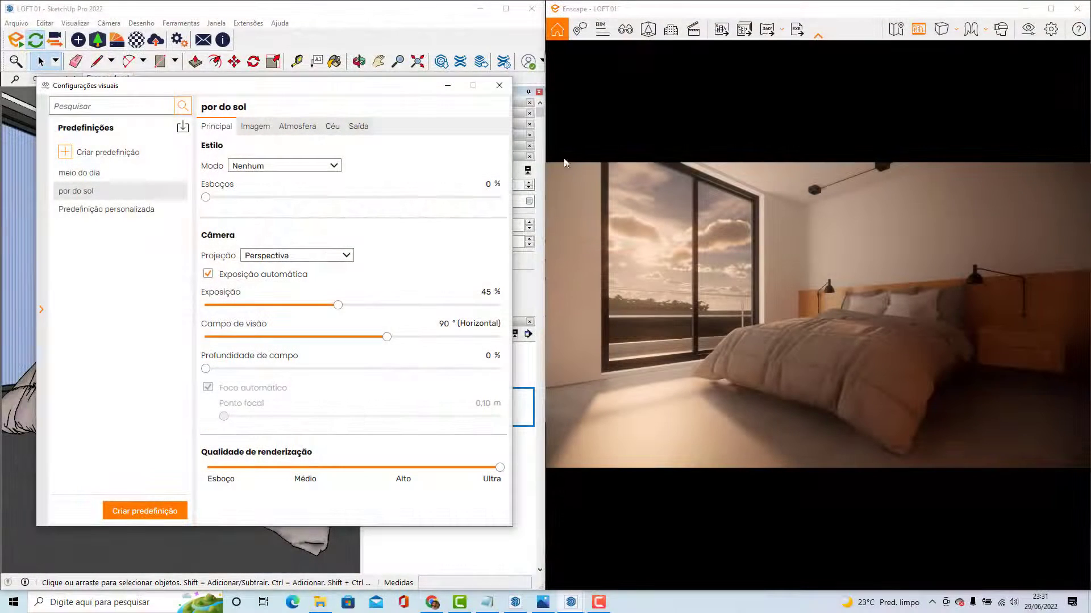
Step: Link the por do sol visual preset to the Cena por do sol view and test it by switching between both views
{"action": "left_click", "coordinate": [621, 32]}
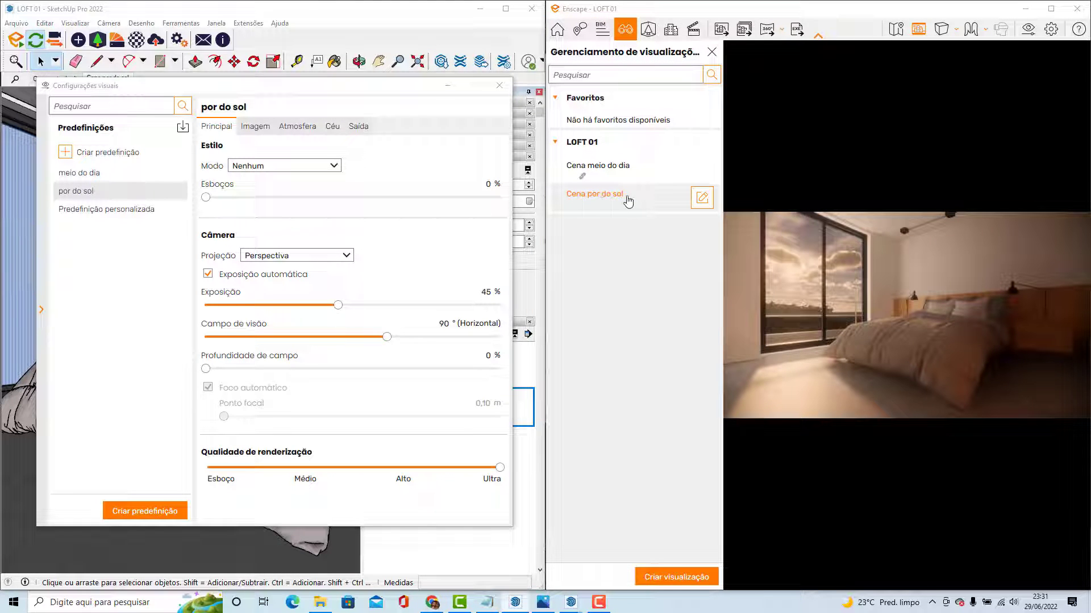
{"action": "left_click", "coordinate": [700, 199]}
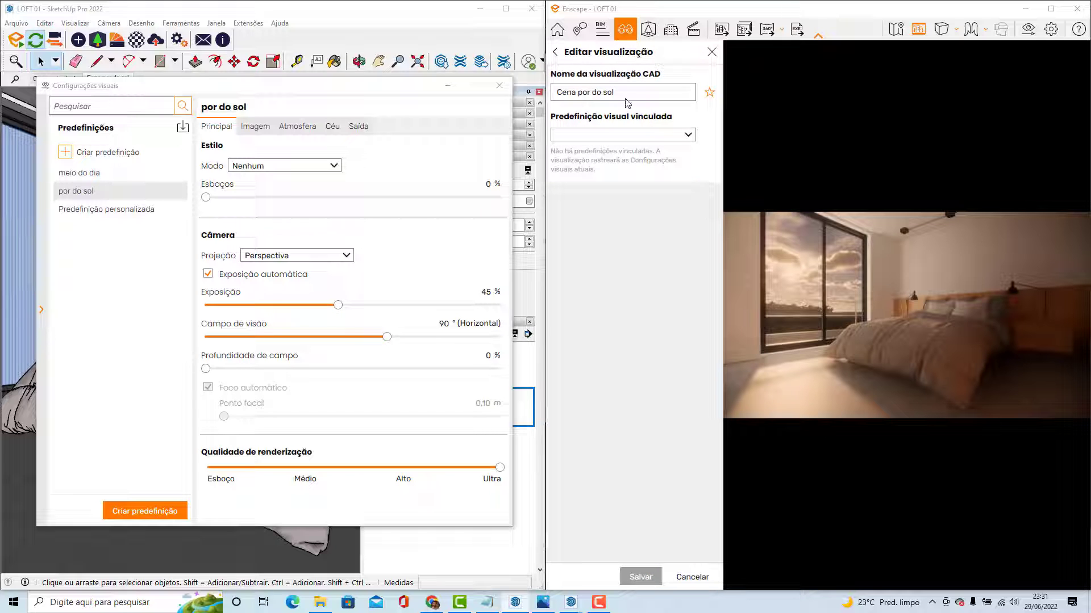
{"action": "left_click", "coordinate": [681, 134]}
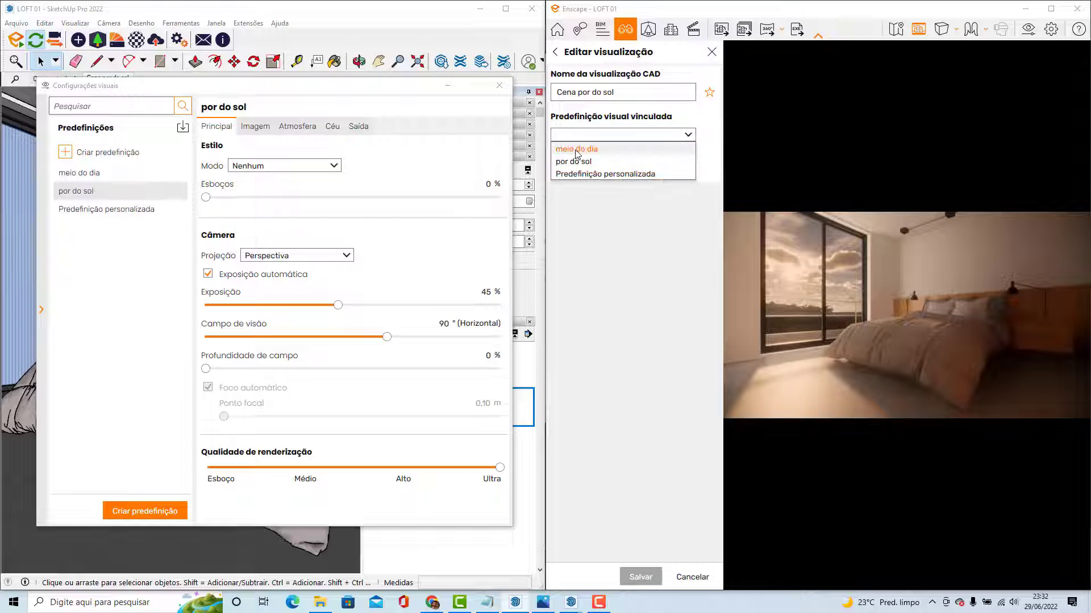
{"action": "left_click", "coordinate": [574, 161]}
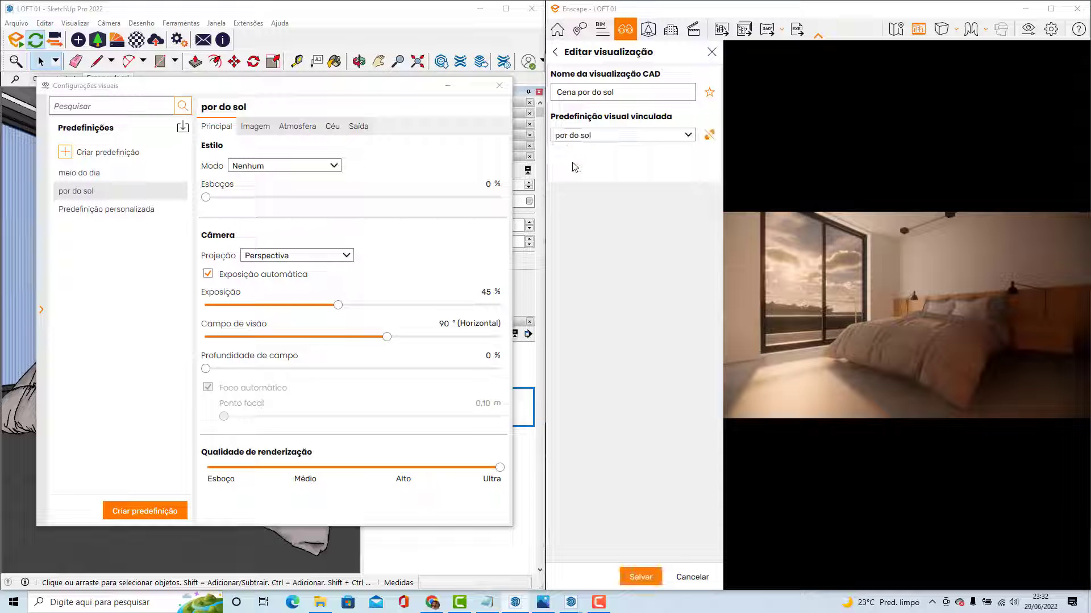
{"action": "left_click", "coordinate": [641, 576]}
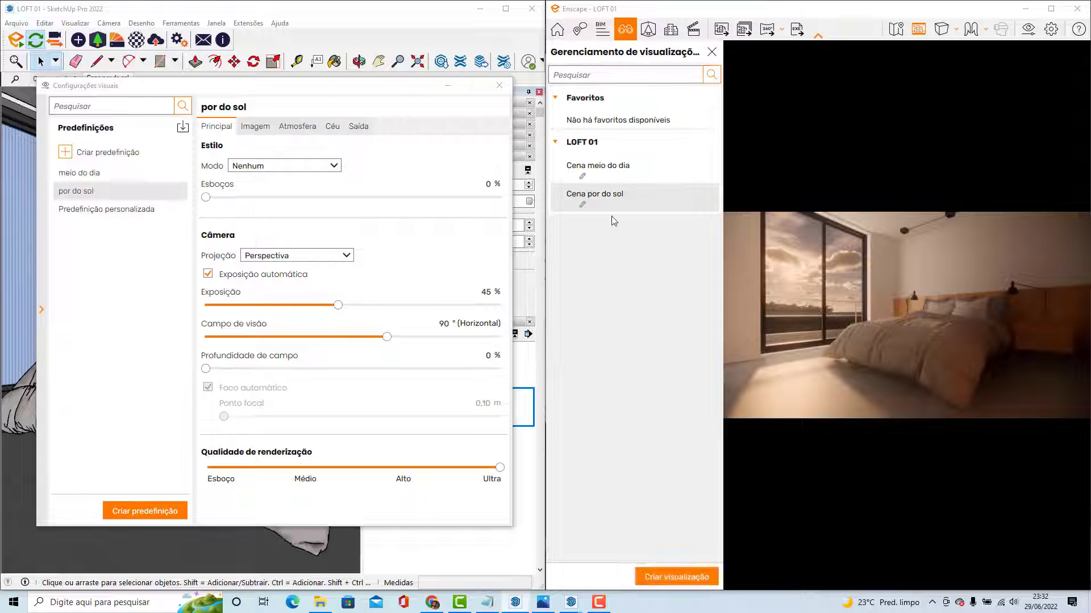
{"action": "left_click", "coordinate": [605, 171]}
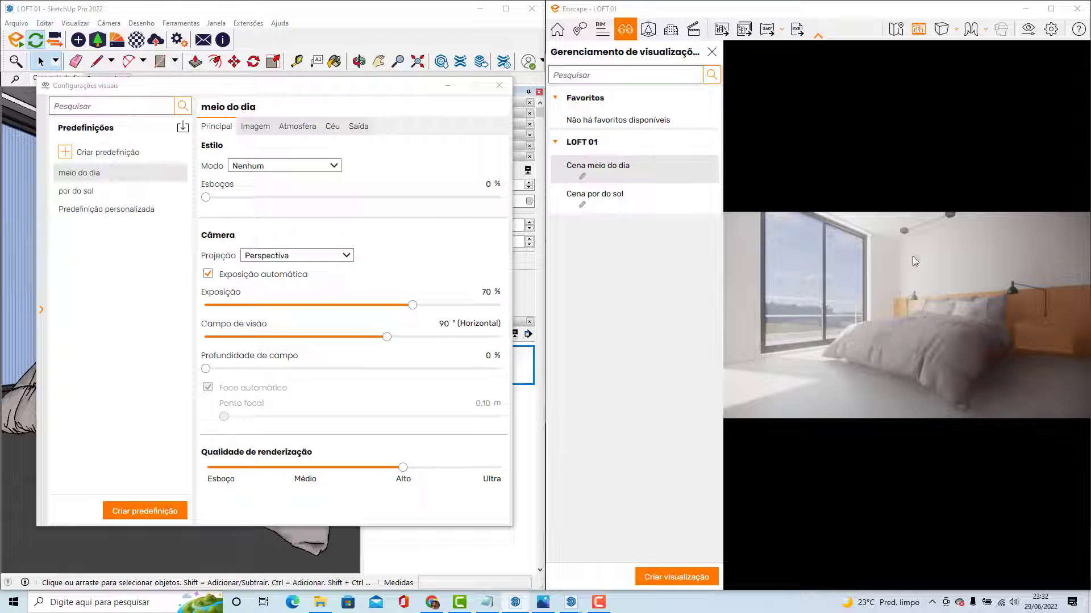
{"action": "left_click", "coordinate": [596, 195]}
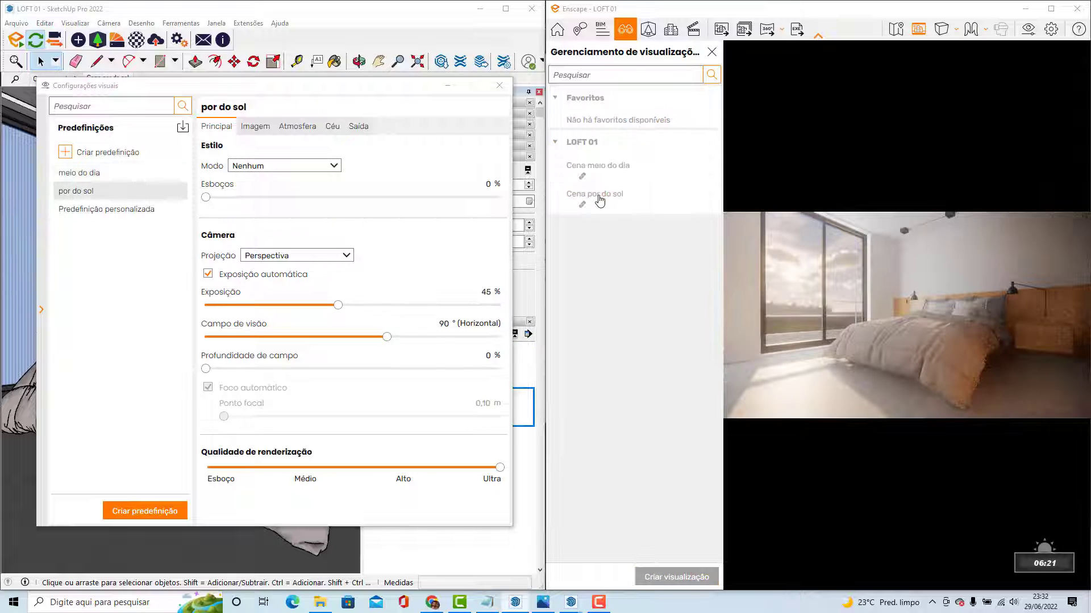